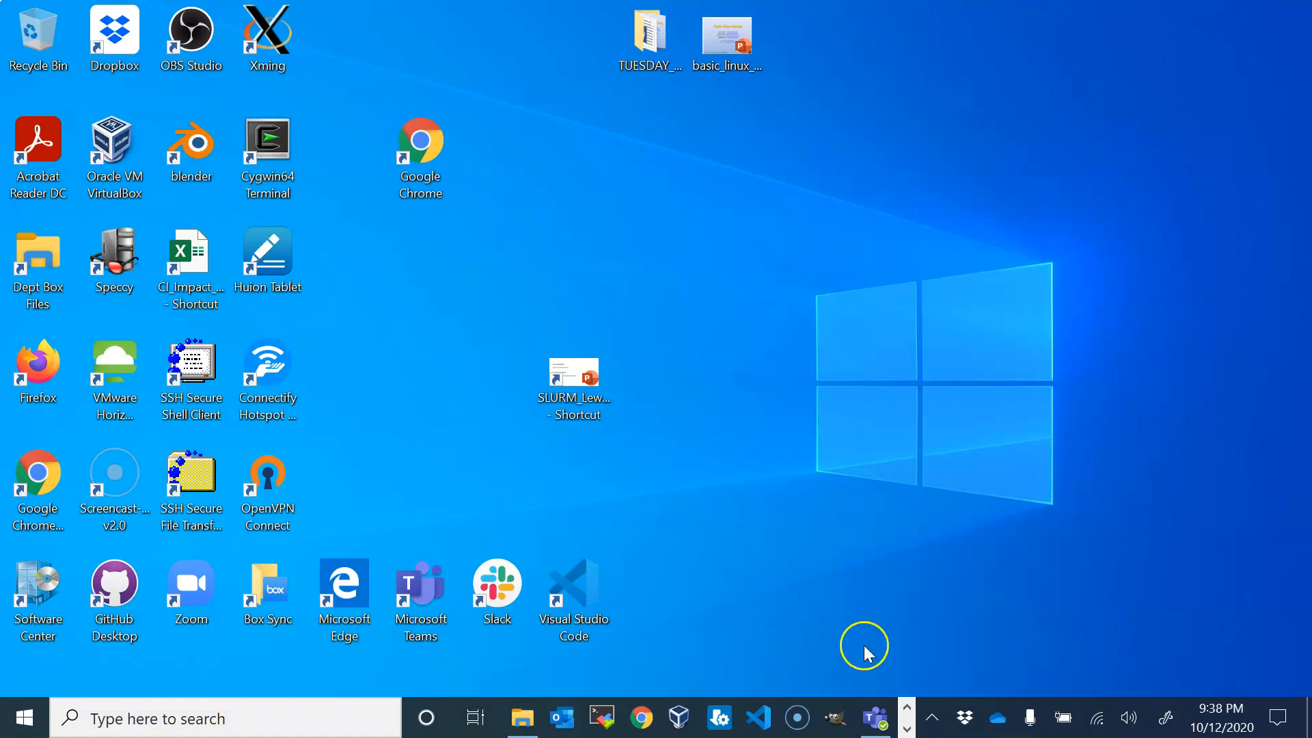
- Open Chrome and go to app.globus.org
click(642, 717)
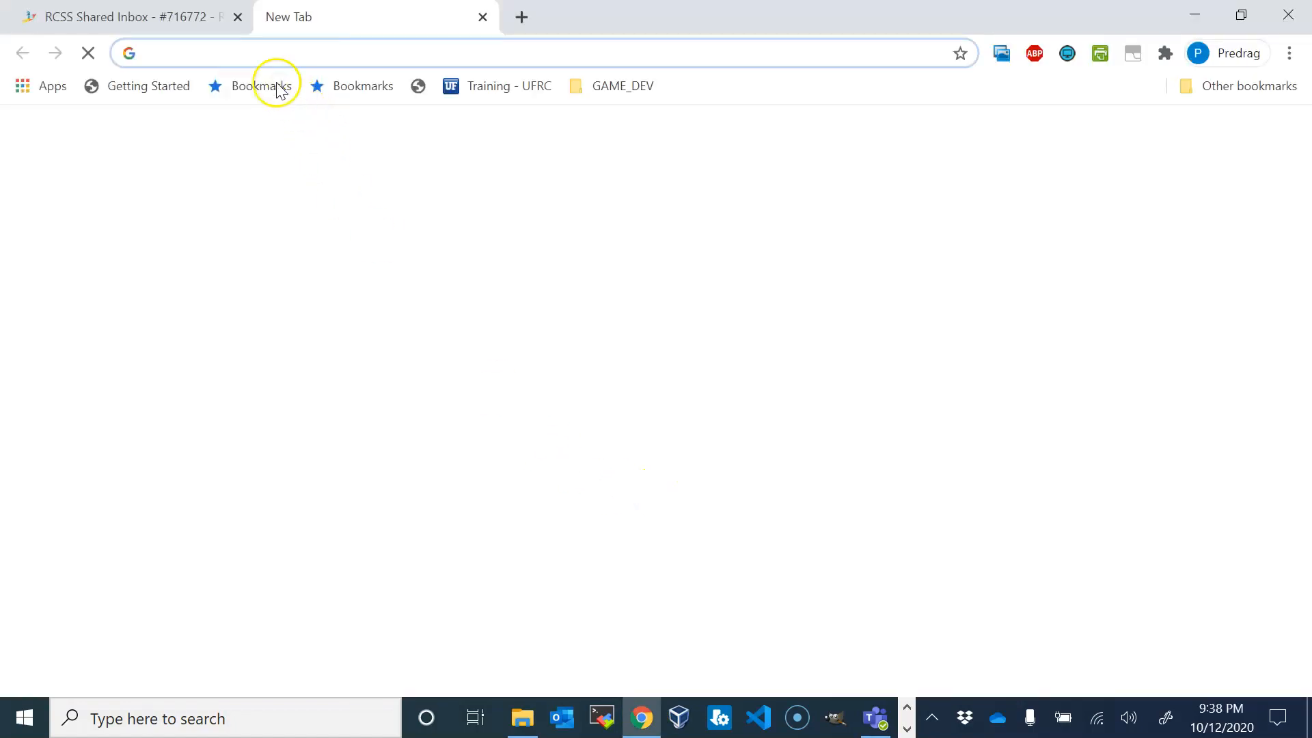
click(307, 47)
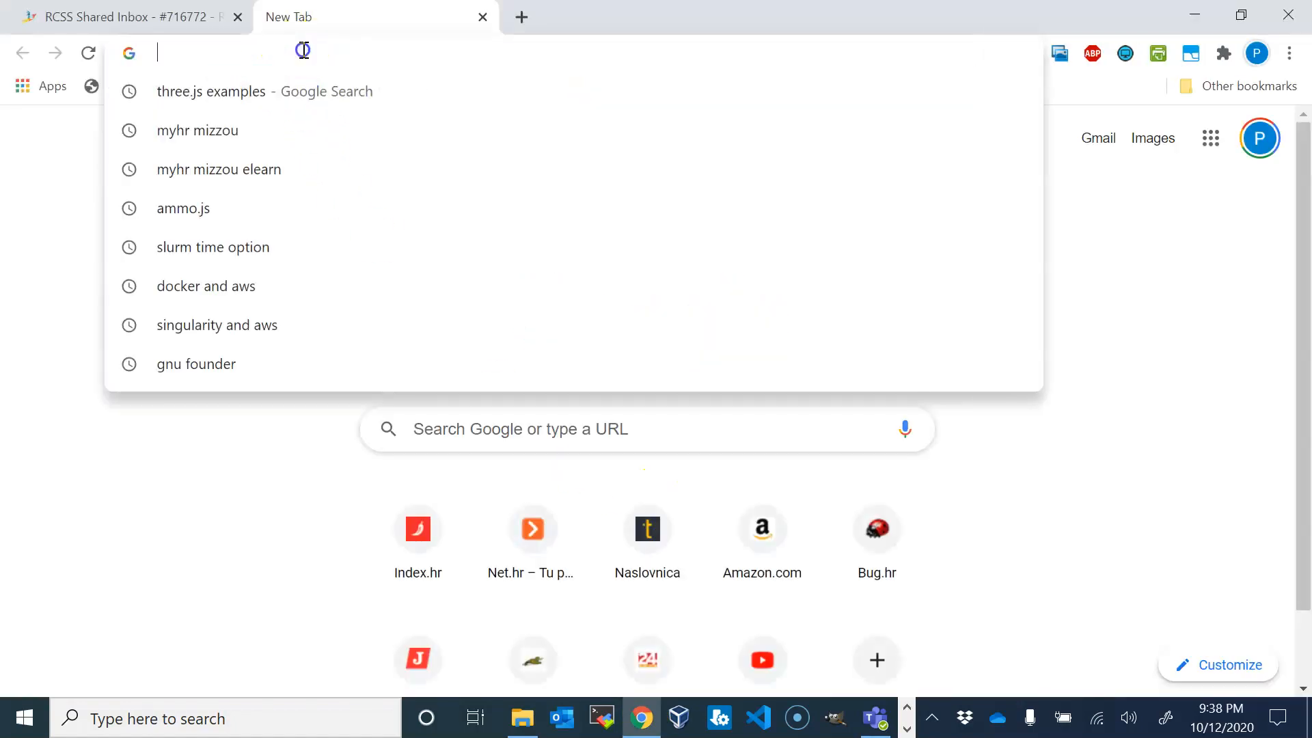
text(app.globus.org)
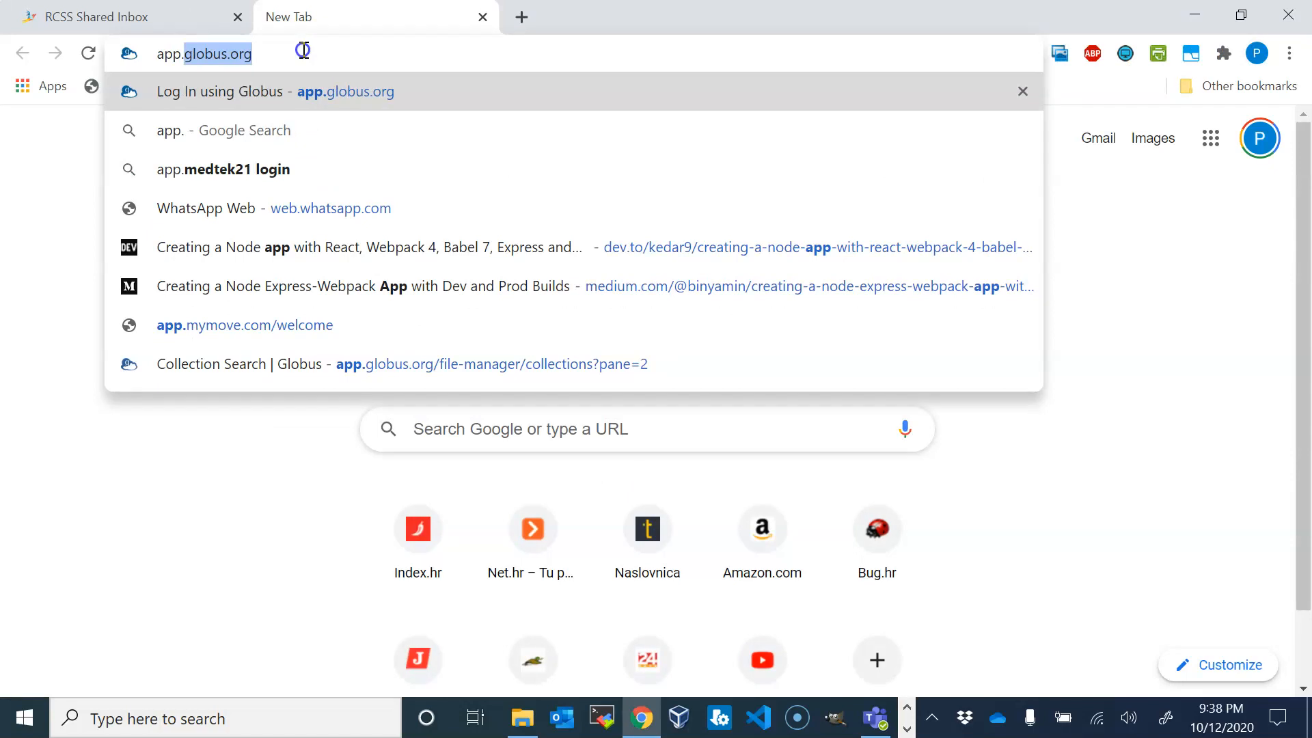
key(Return)
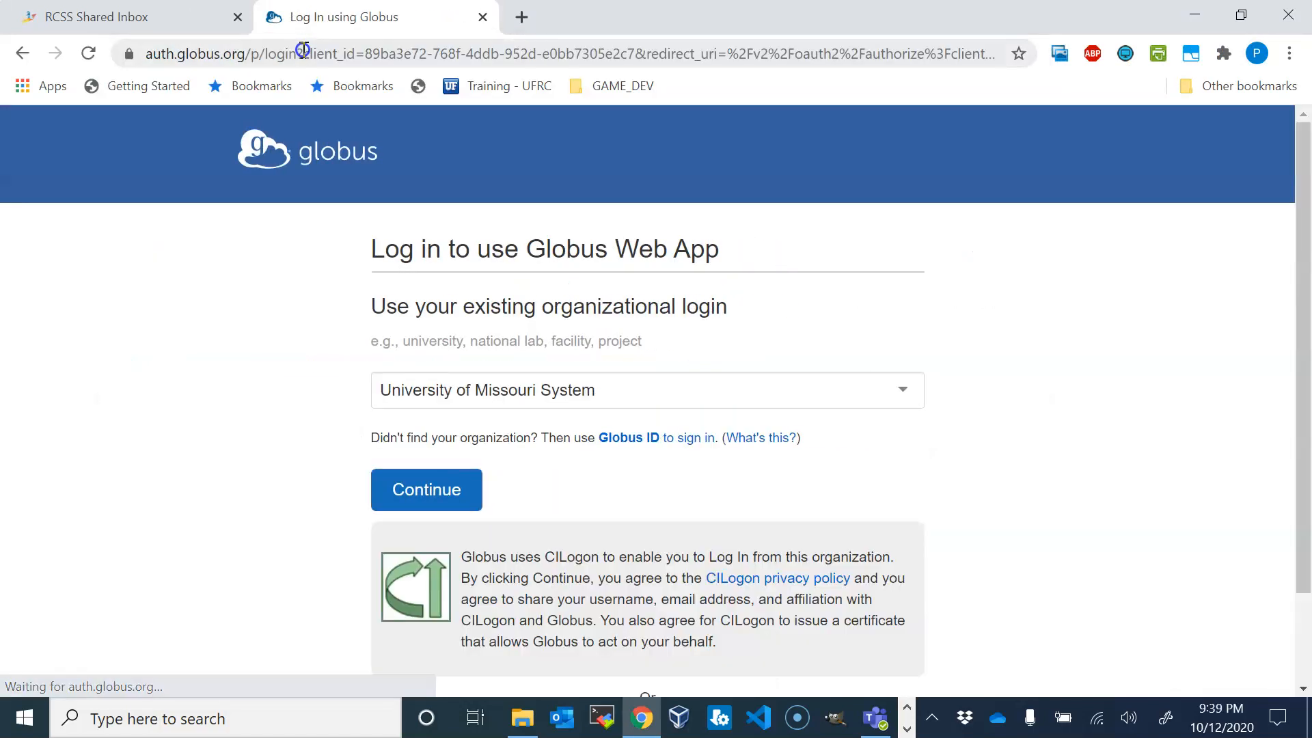
- Log in to the Globus Web App with University of Missouri System as the organizational login
click(831, 397)
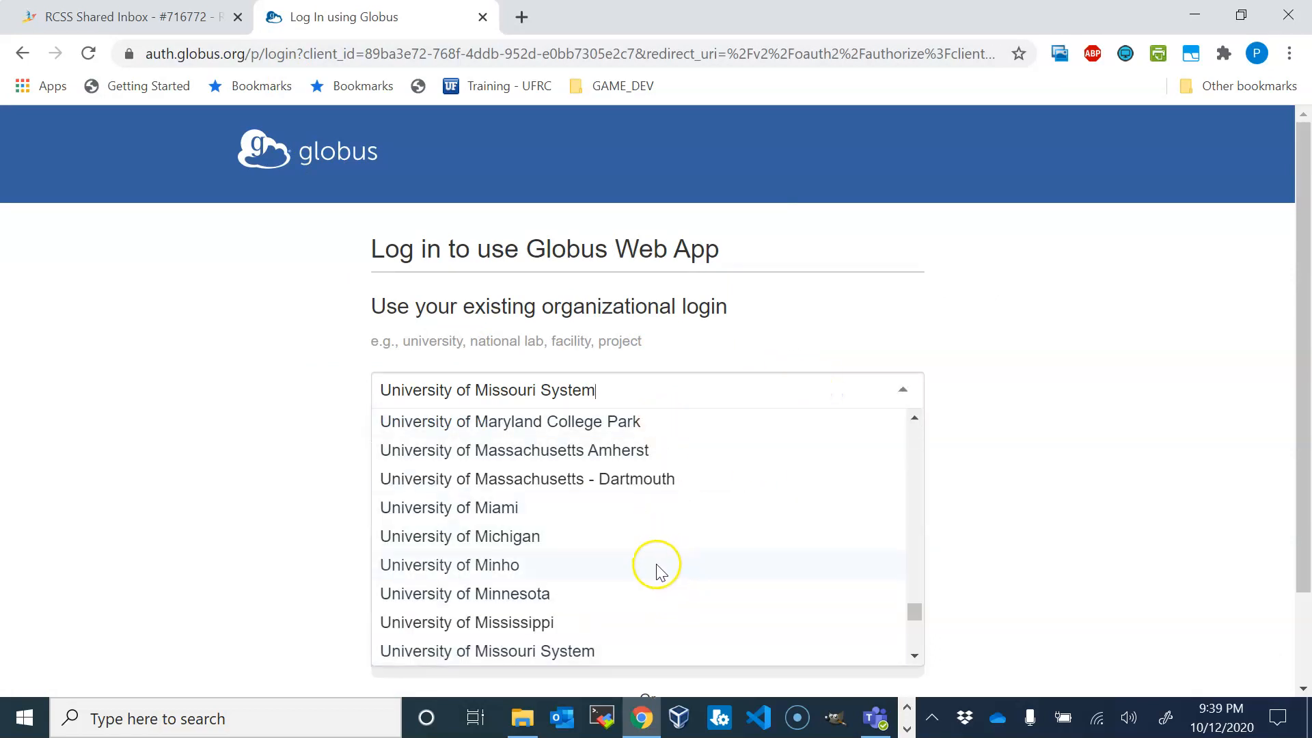
click(597, 653)
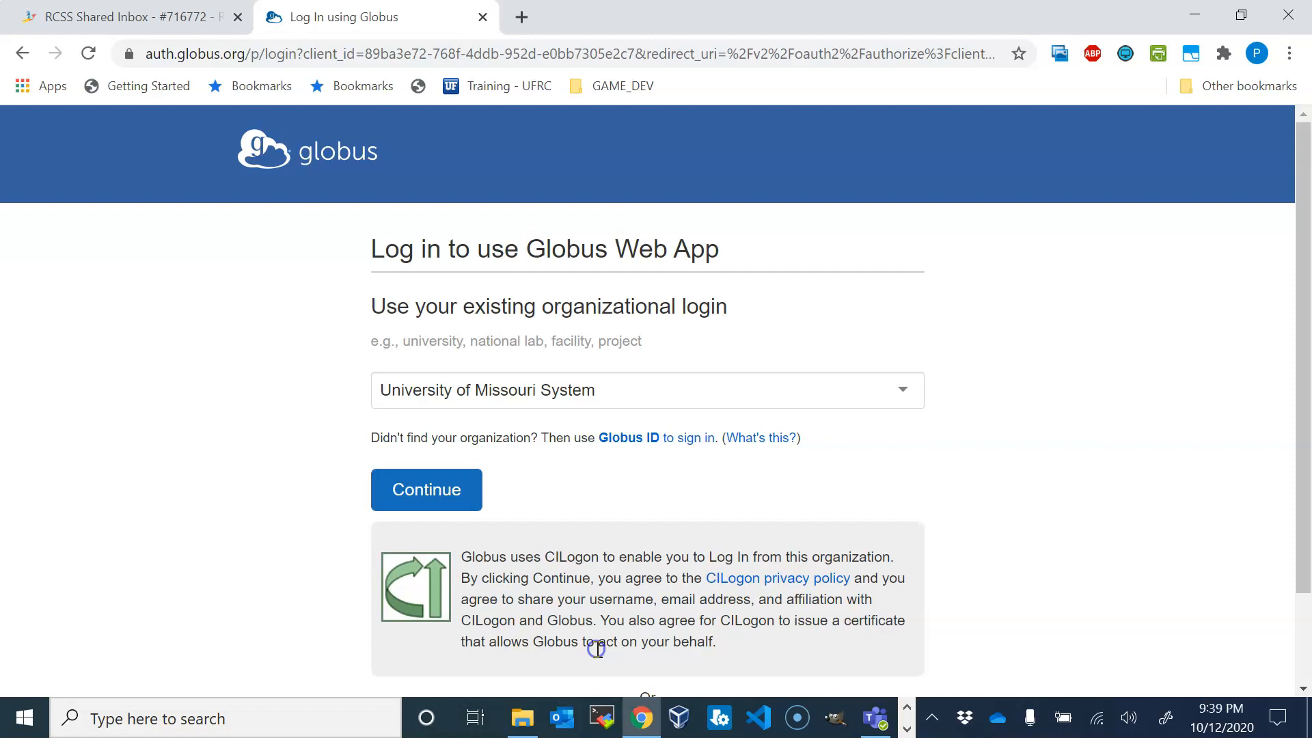
click(443, 492)
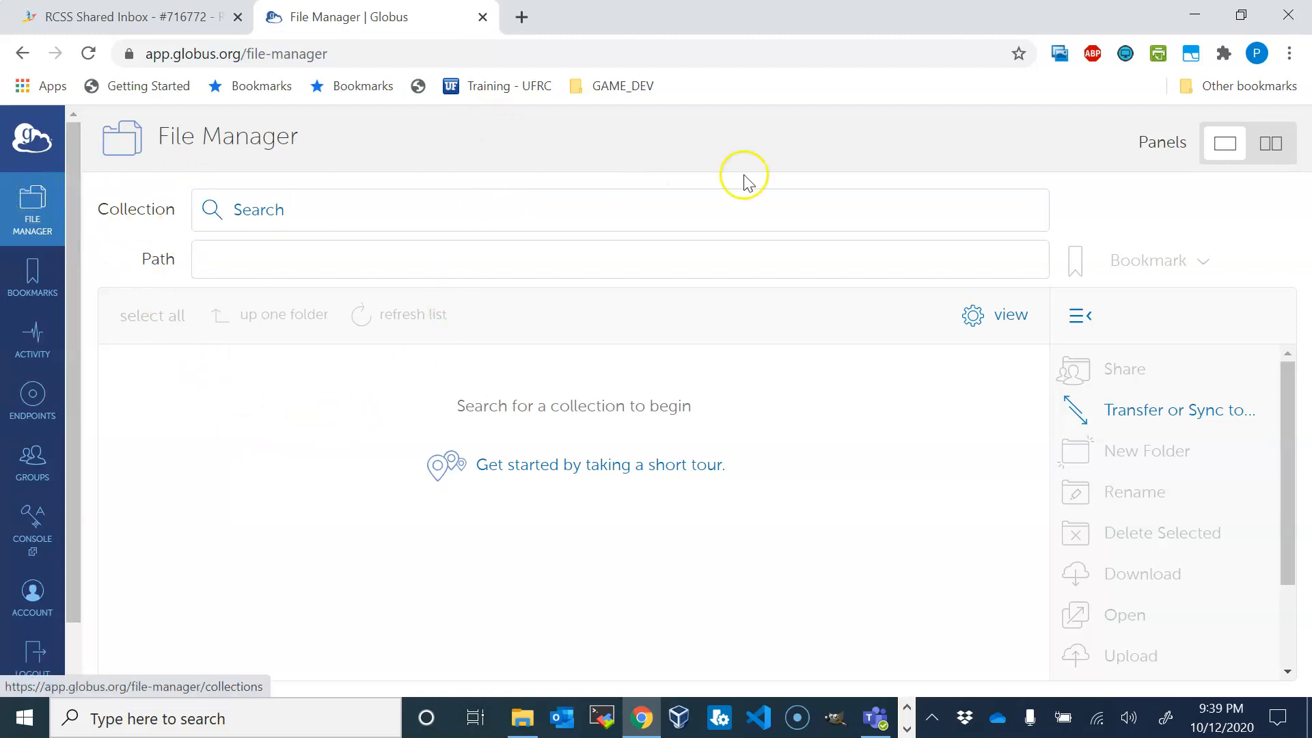
- Show the File Manager in two panels and load the Foundry Home Directories collection in the first one
click(1276, 146)
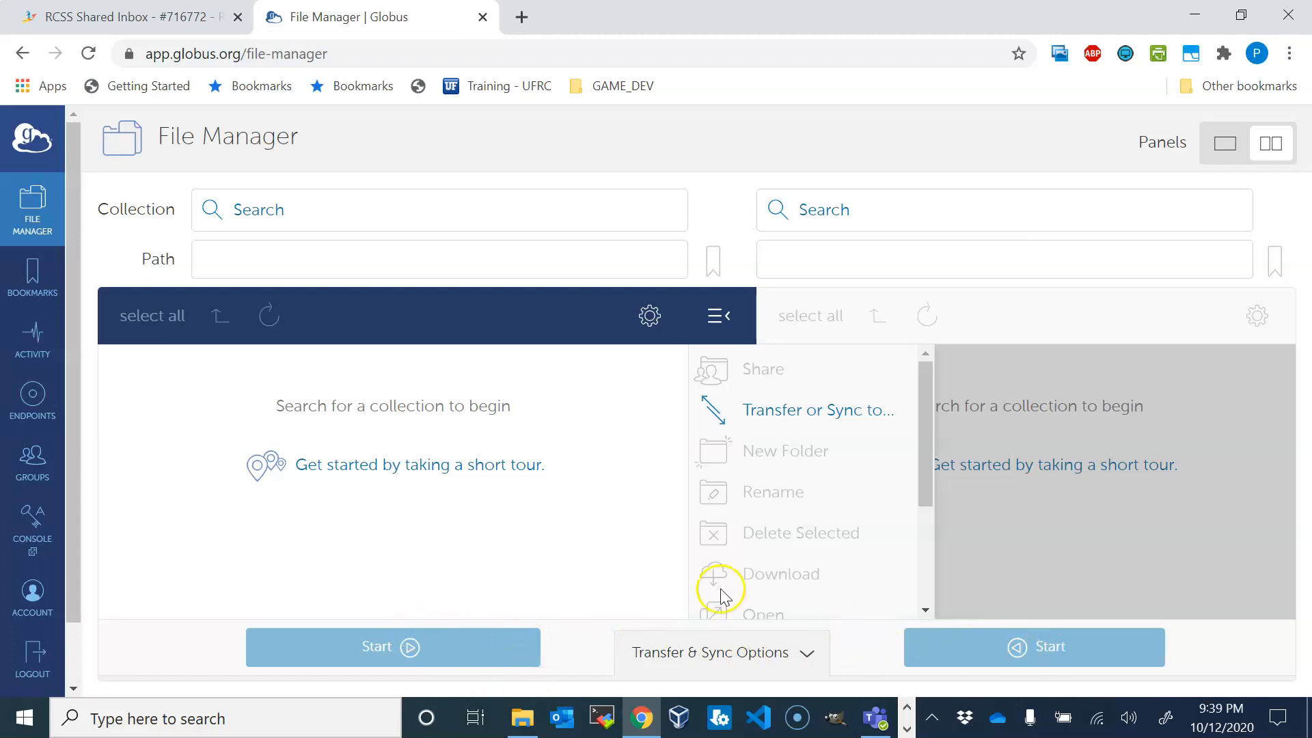
click(331, 212)
text(f)
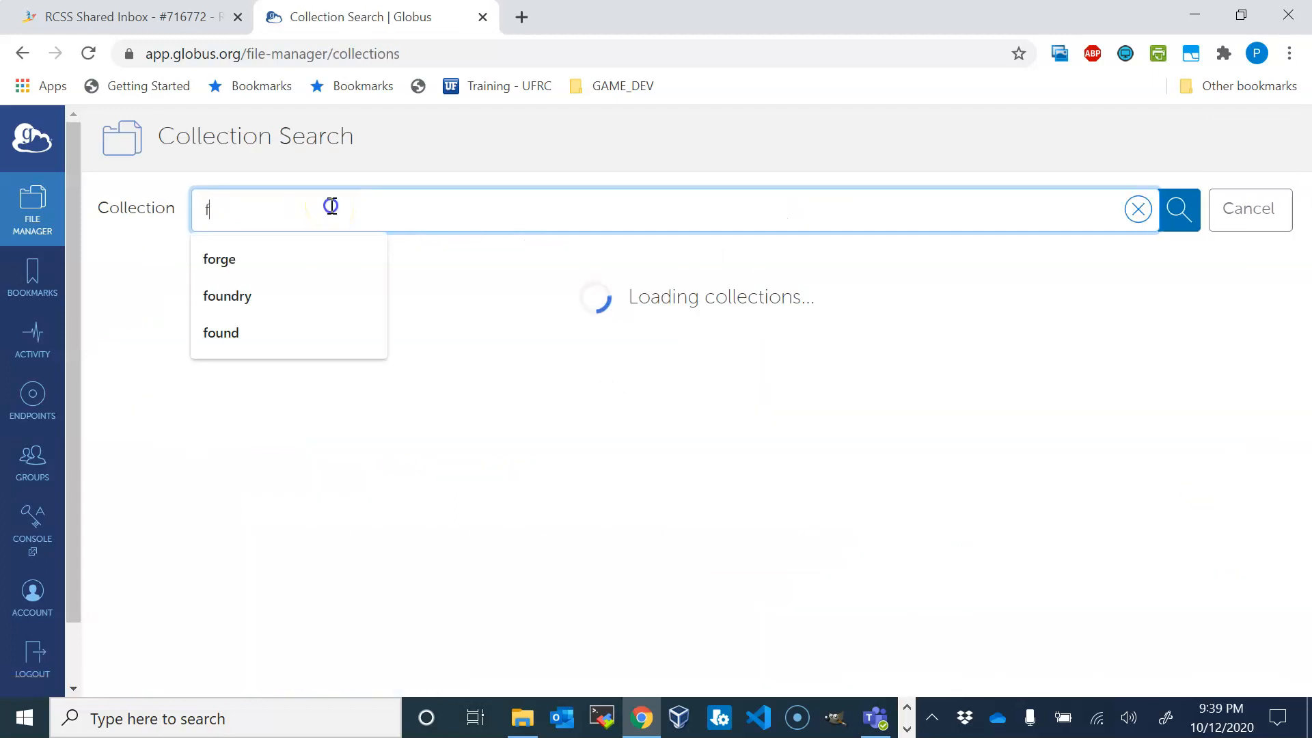
text(oundry)
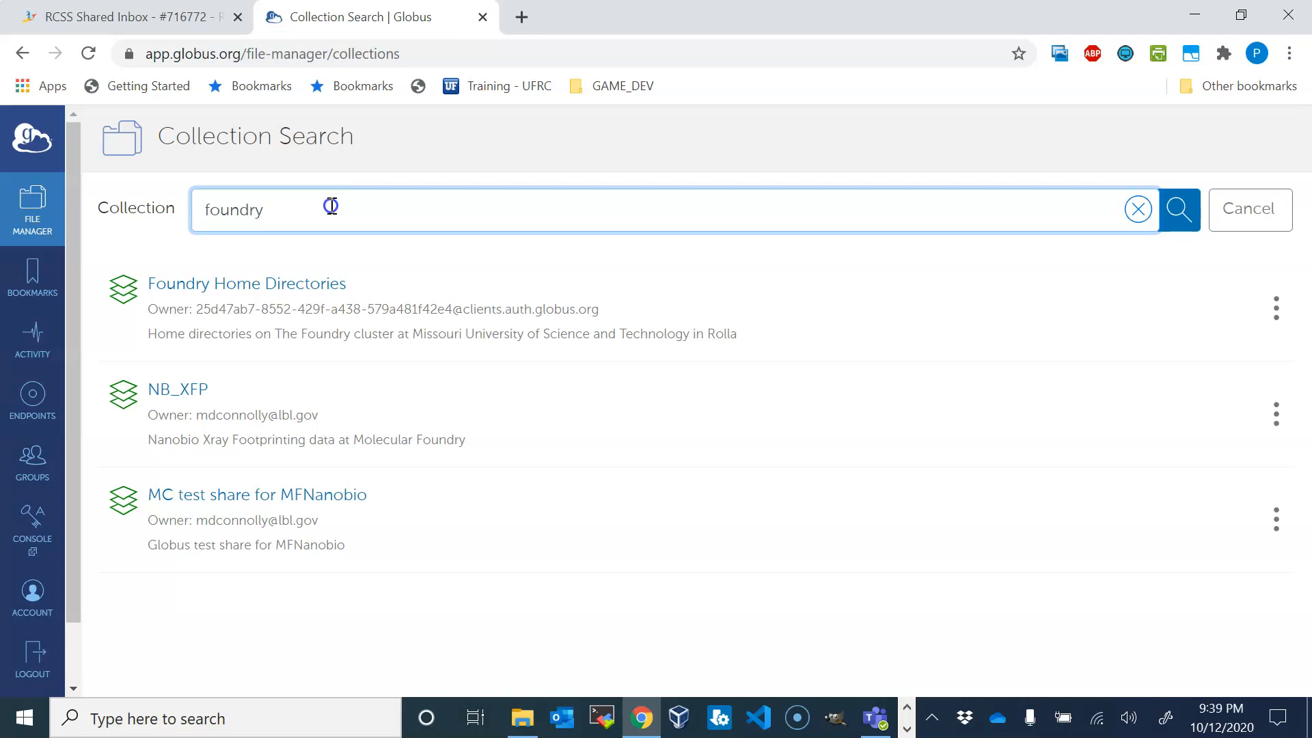
click(219, 286)
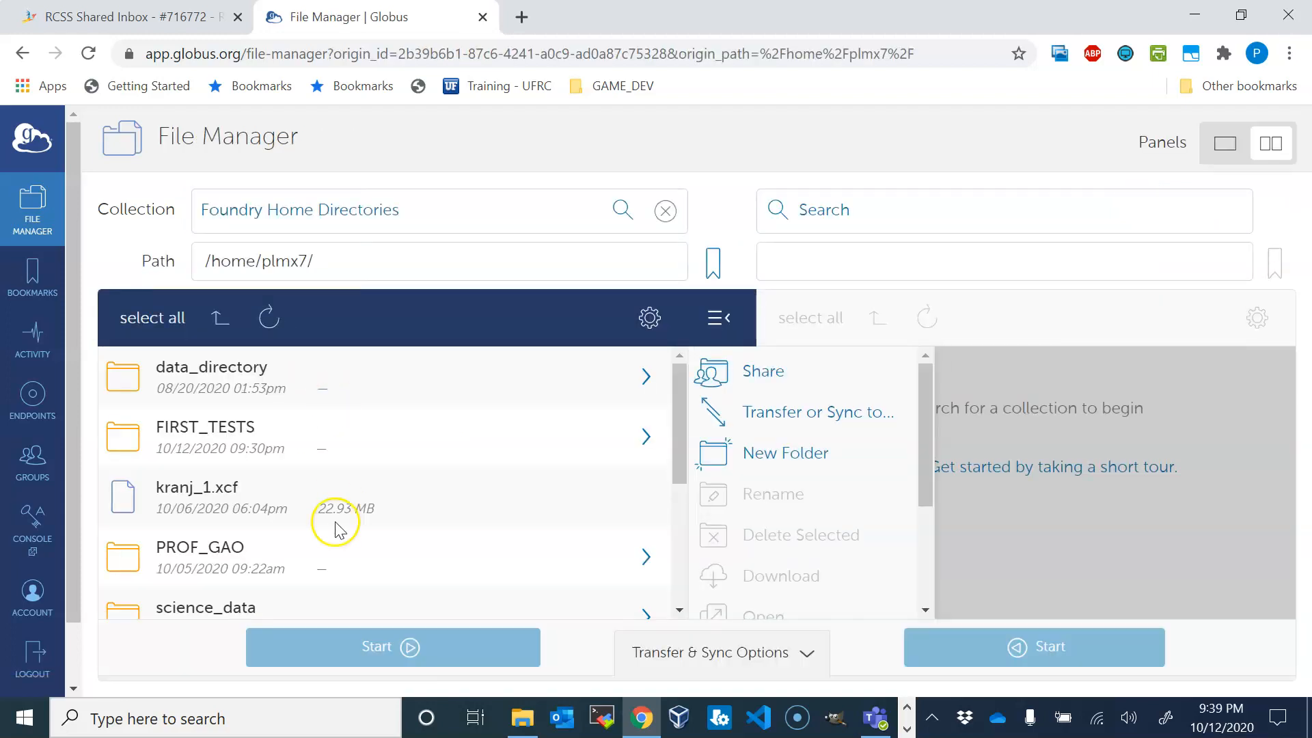
scroll(298, 486, down, 5)
scroll(298, 487, up, 5)
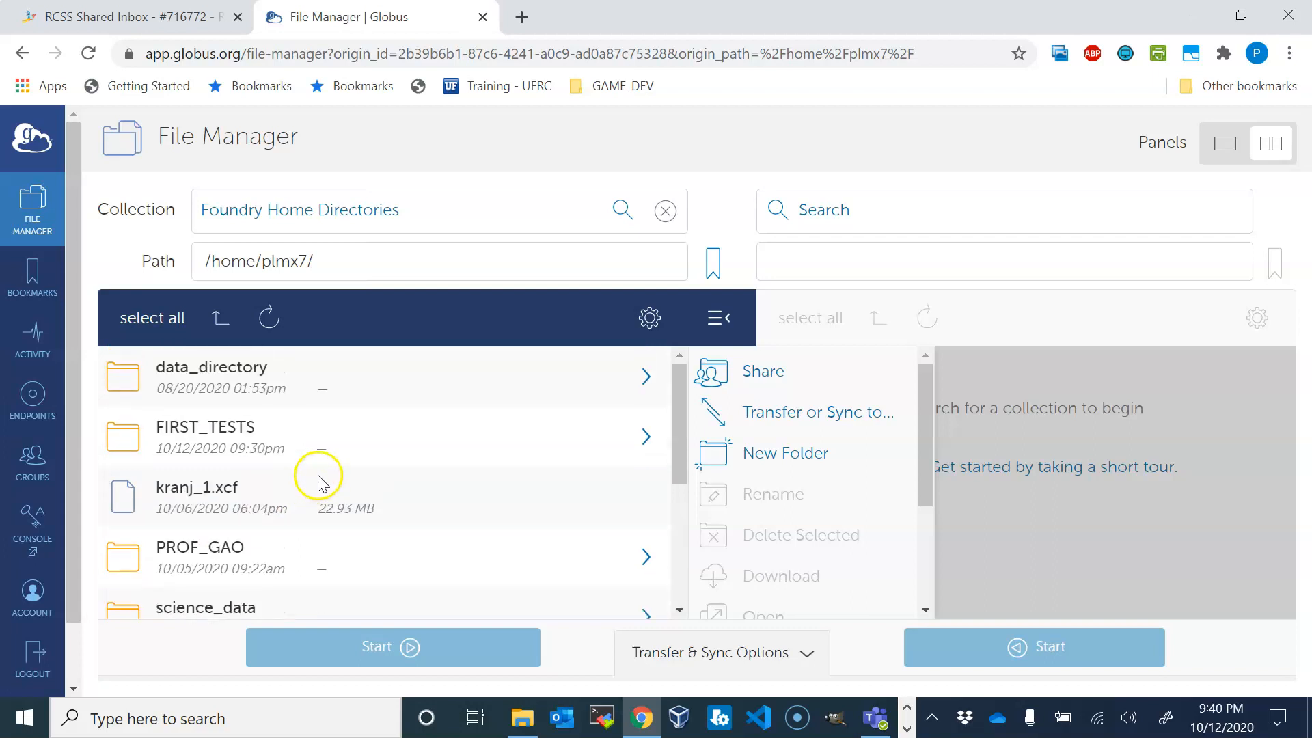
- Switch to MobaXterm and enter the passphrase for the SSH key id_rsa
click(604, 718)
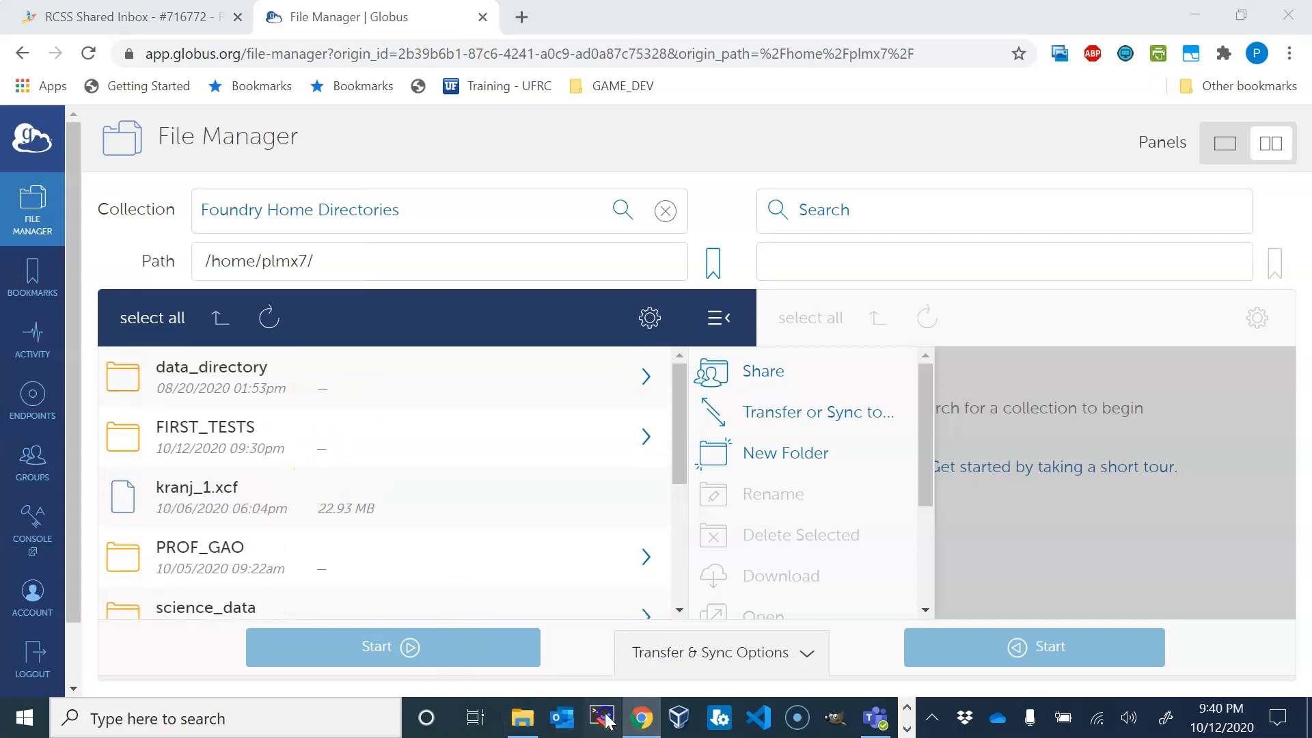
click(606, 714)
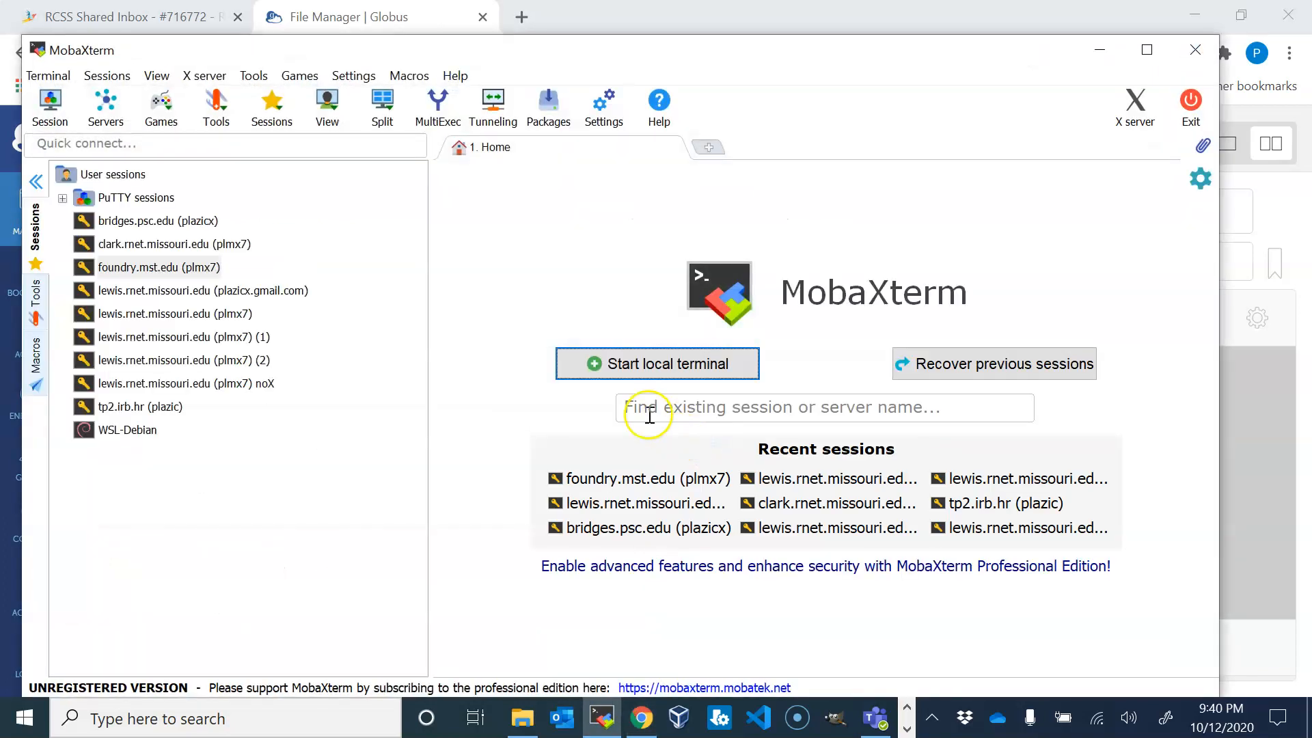
click(648, 360)
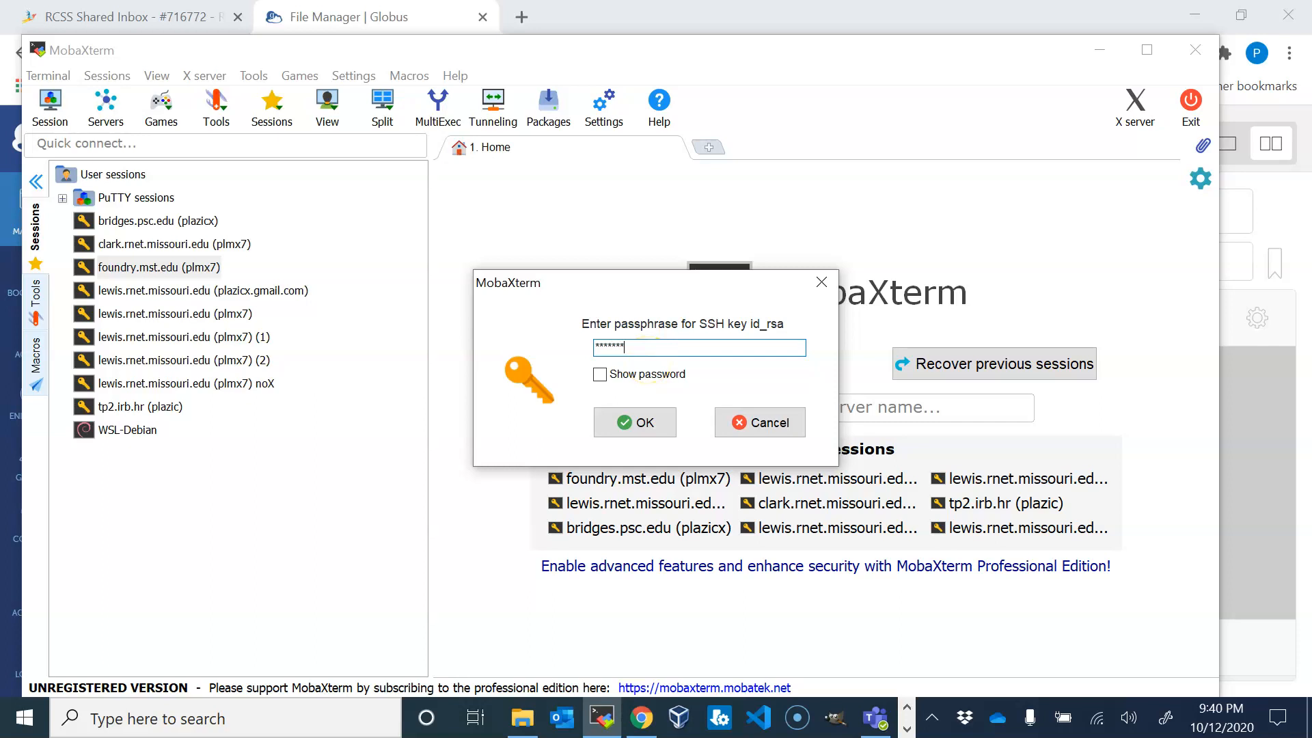
key(Return)
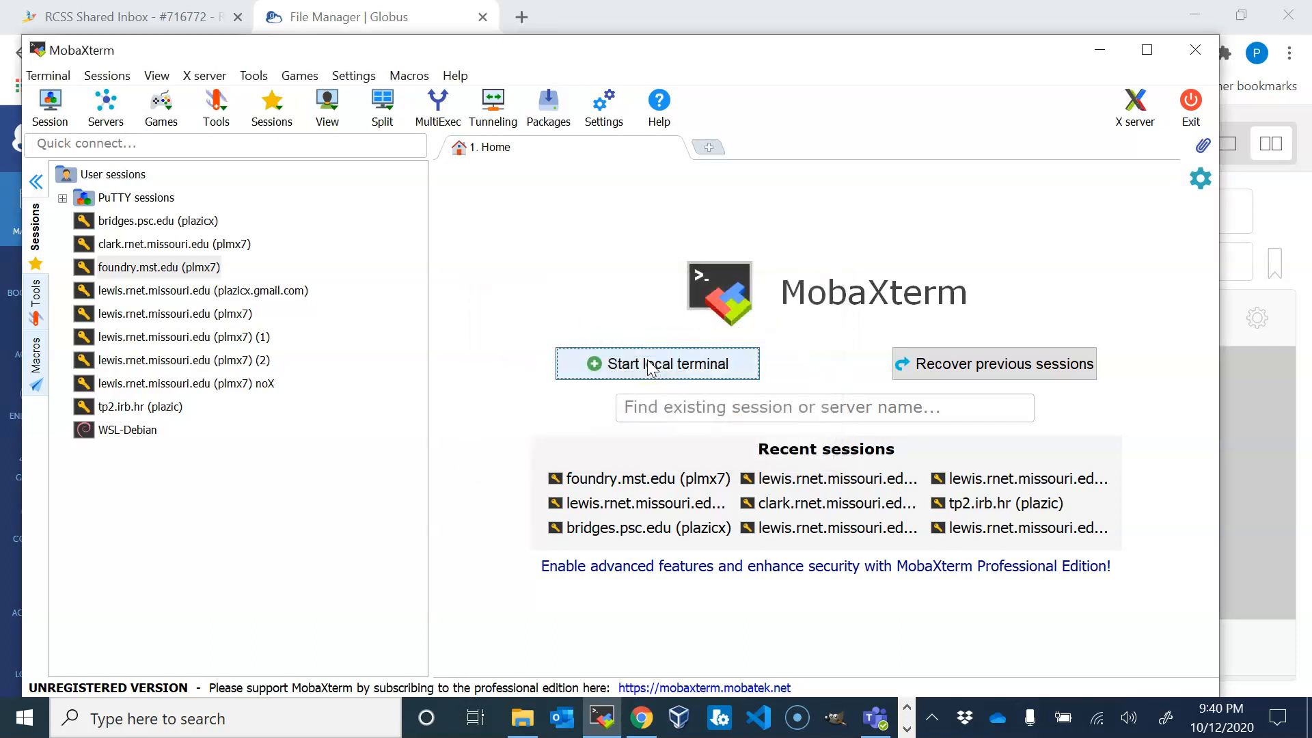
- Connect to the Foundry cluster through the saved foundry.mst.edu session
click(676, 367)
click(637, 351)
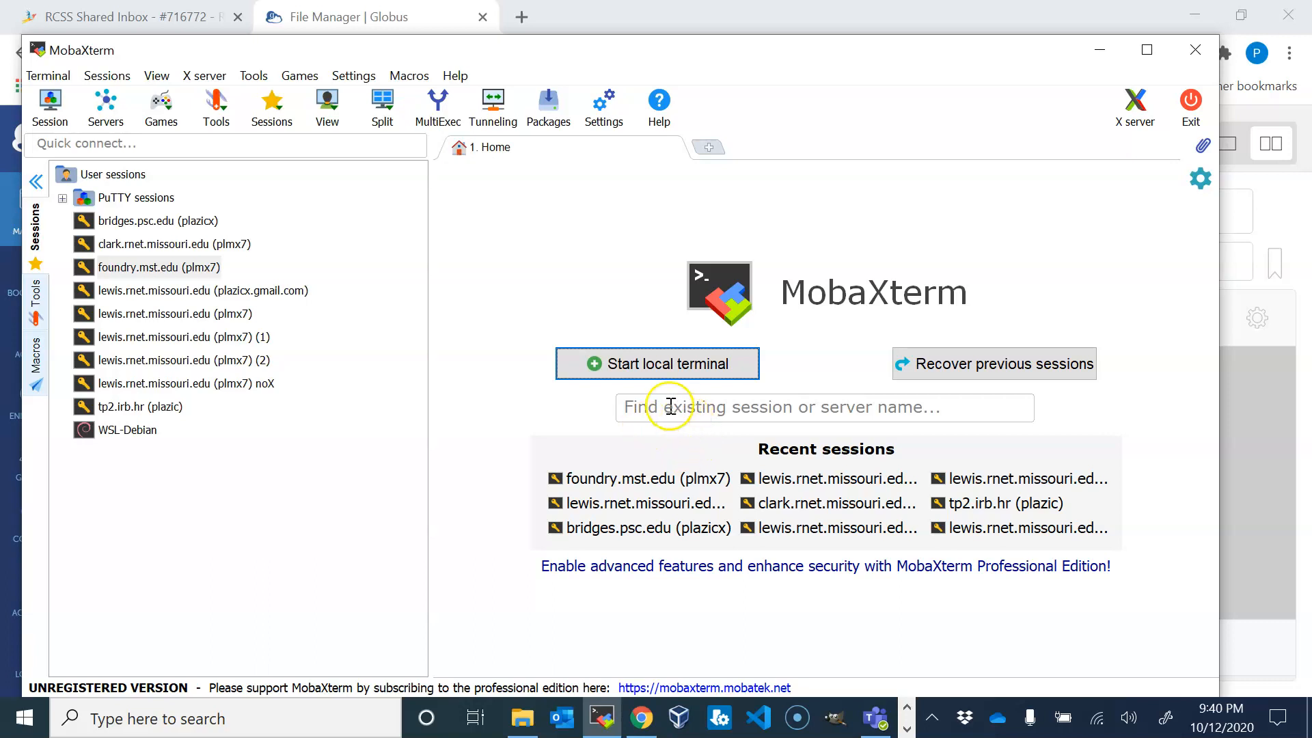
double_click(179, 269)
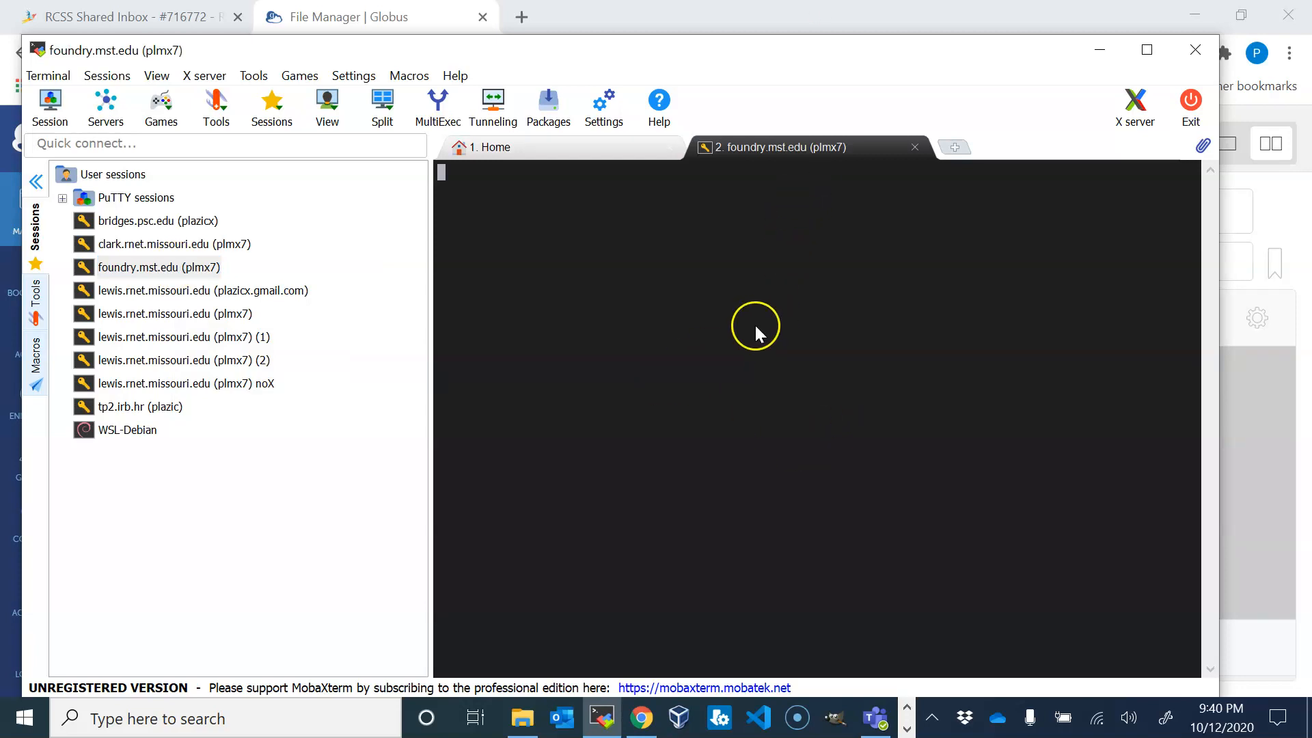
- Switch to the Globus File Manager and look through the files and folders in the Foundry home directory
key(alt+Tab)
scroll(321, 465, down, 5)
scroll(306, 498, up, 4)
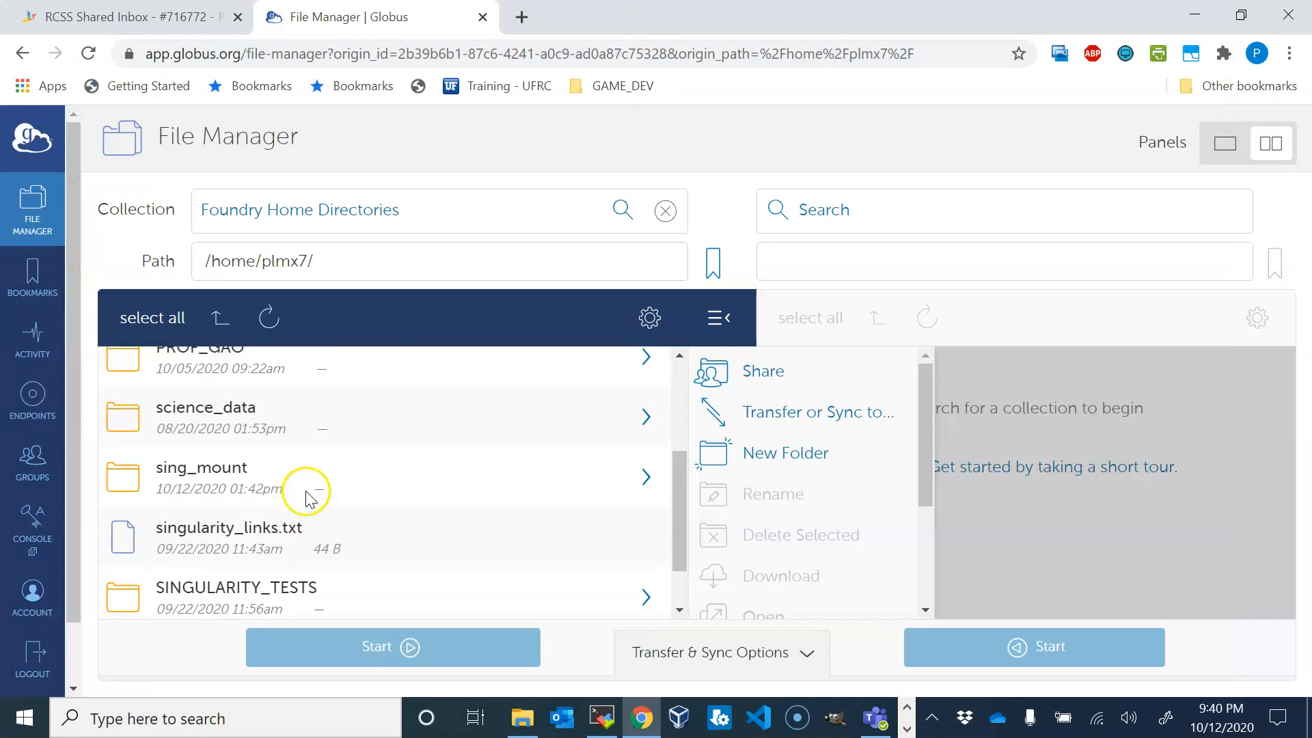
- Return to the MobaXterm Foundry session and list the home directory with ls and ls -tlra
click(602, 717)
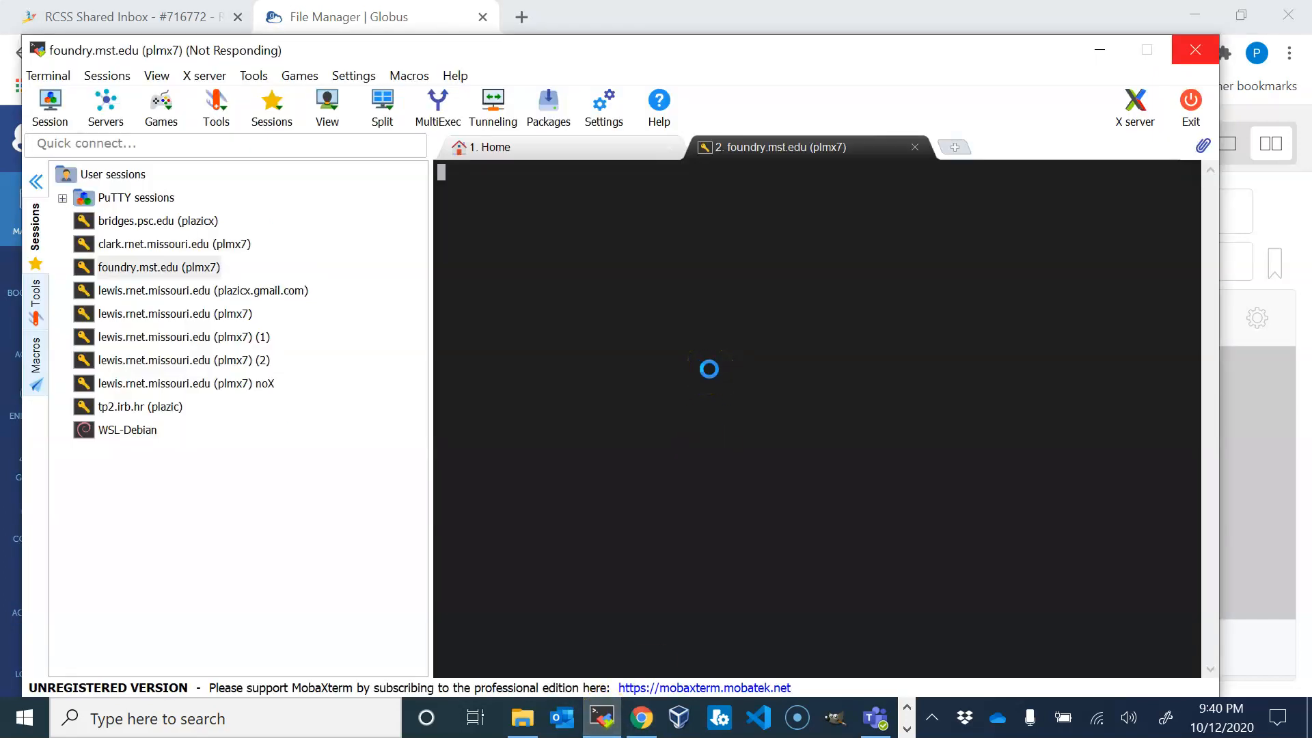
click(796, 382)
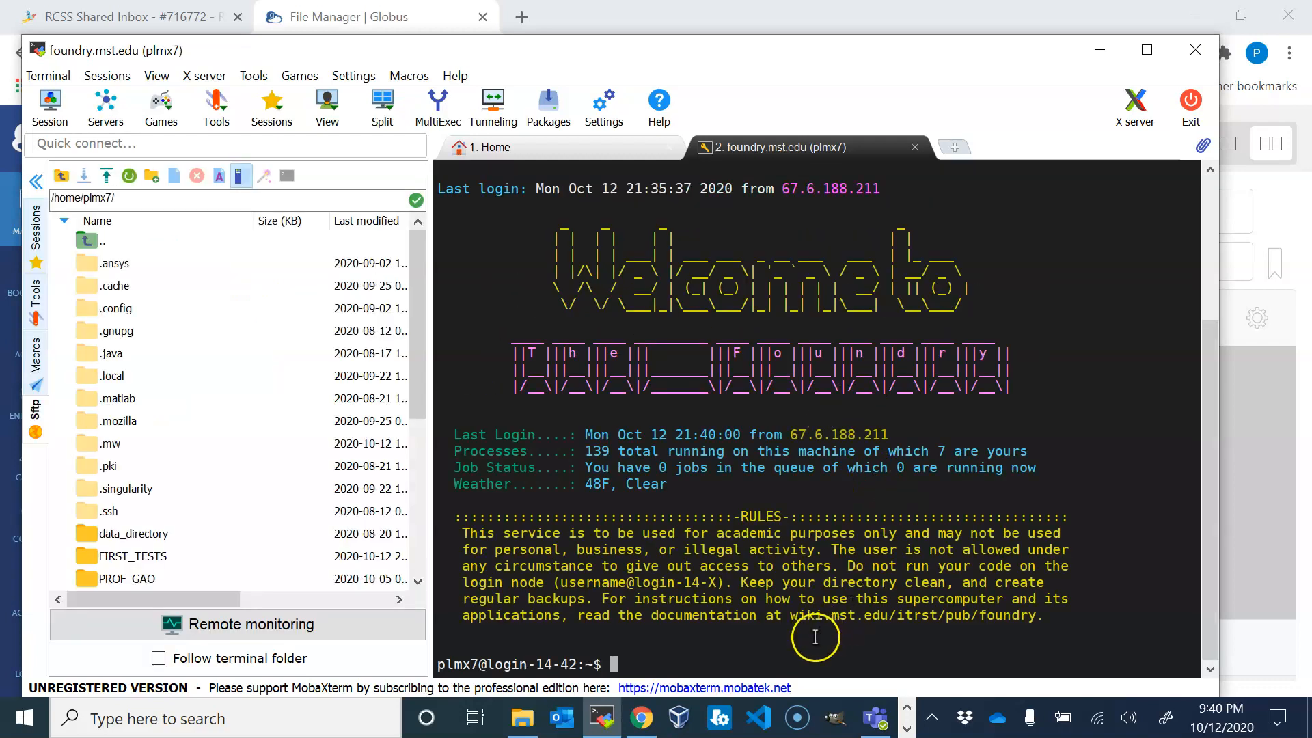
text(ls)
key(Return)
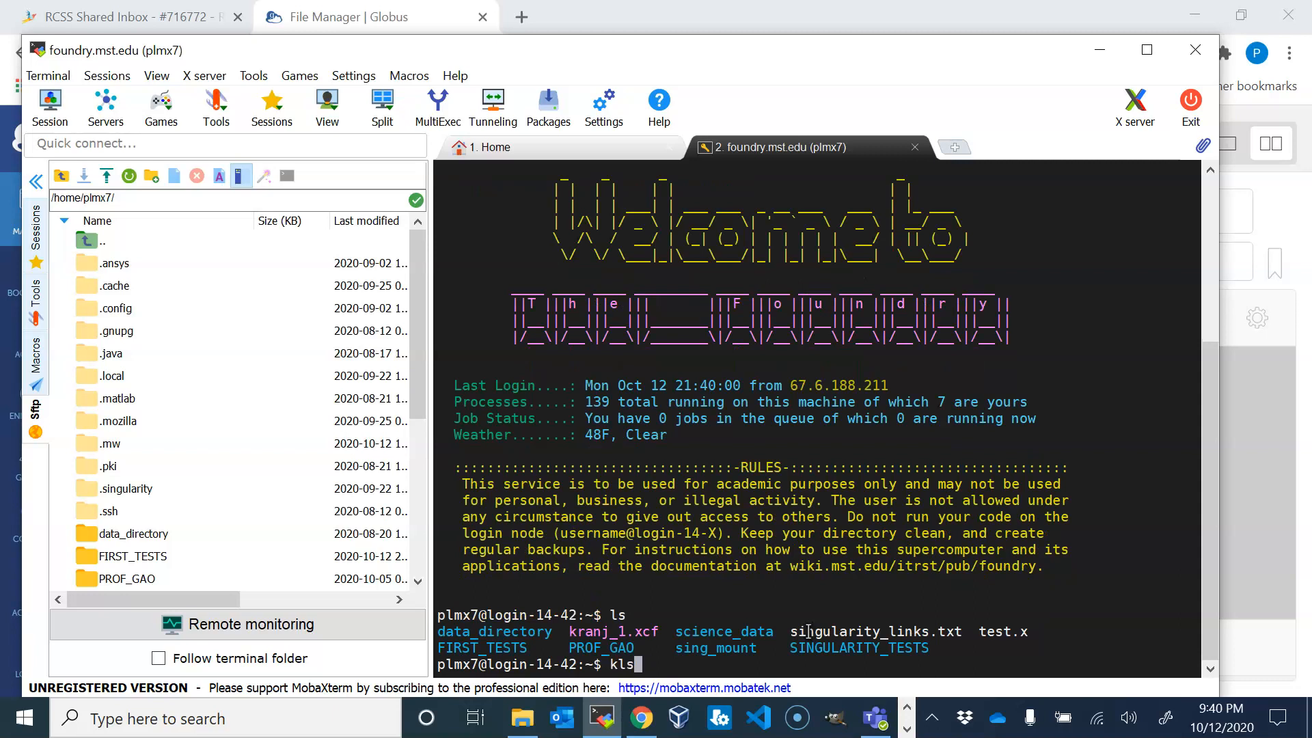
text(ls -tlra)
key(Return)
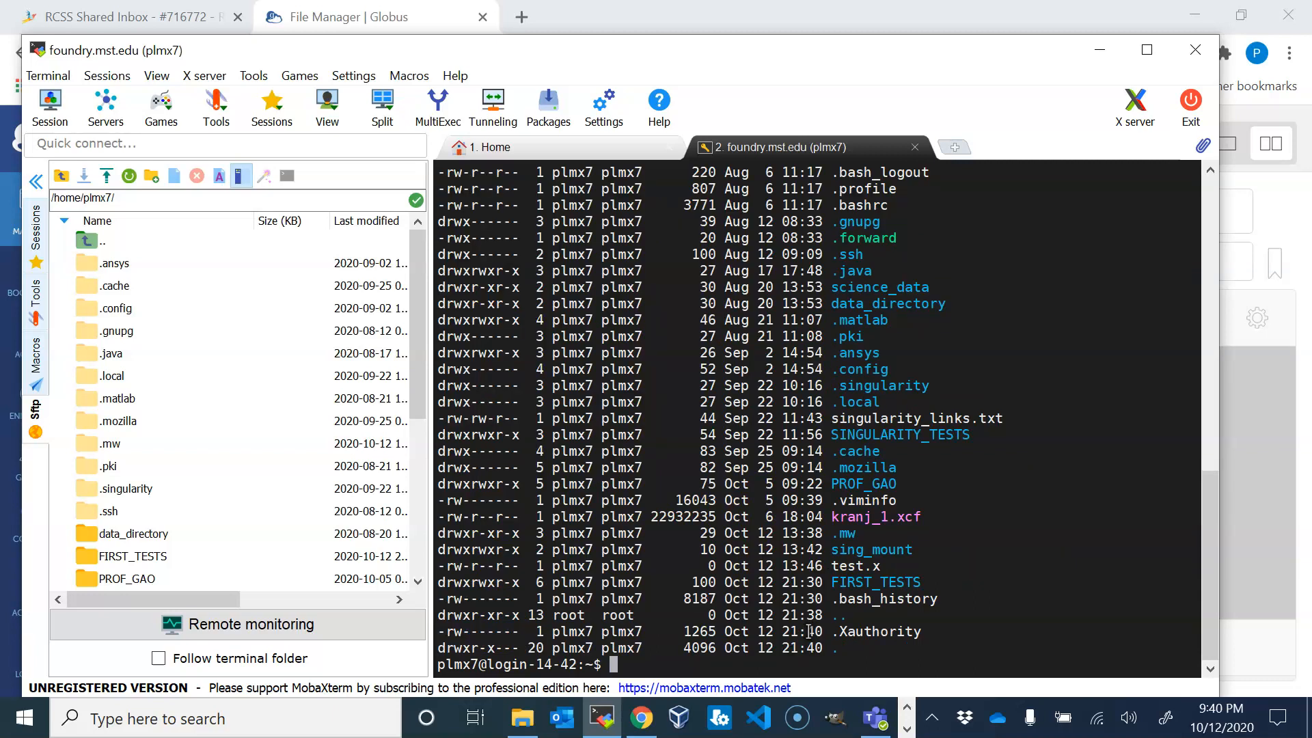
- Switch back to the Globus File Manager and try to open the second panel's collection search
key(alt+Tab)
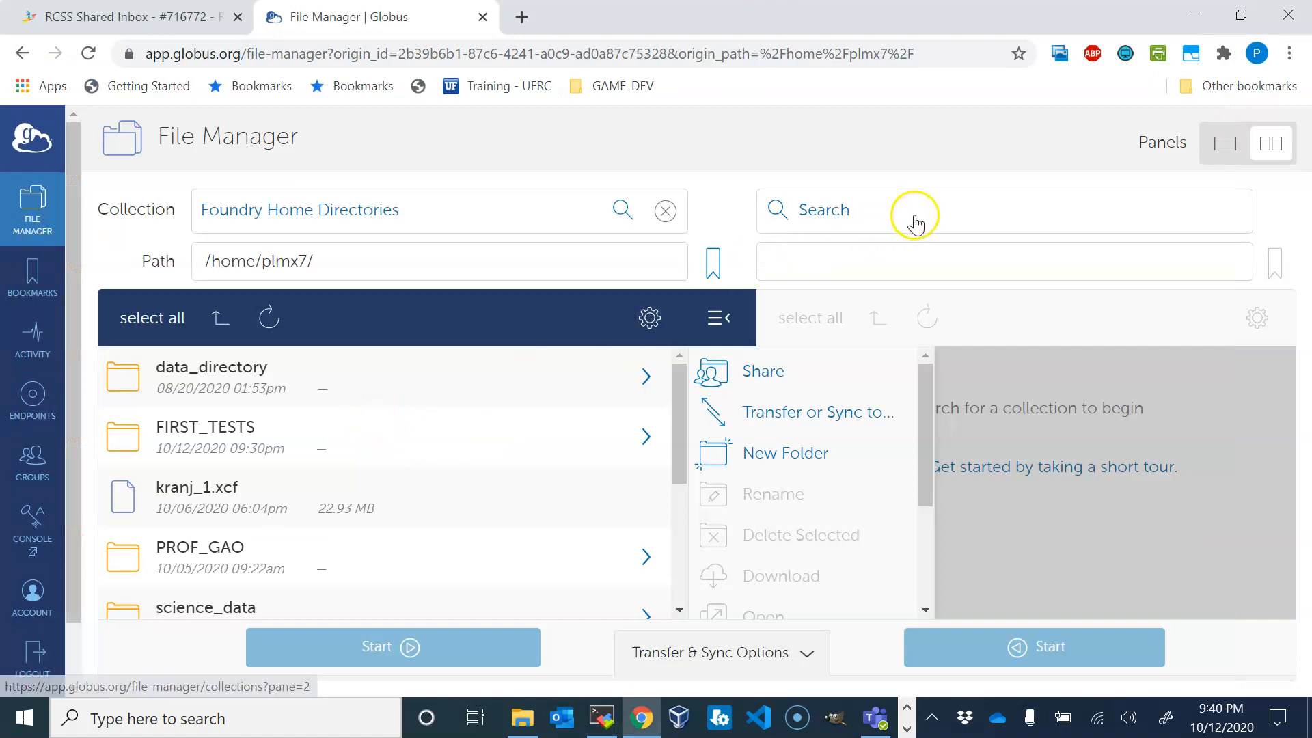
click(955, 216)
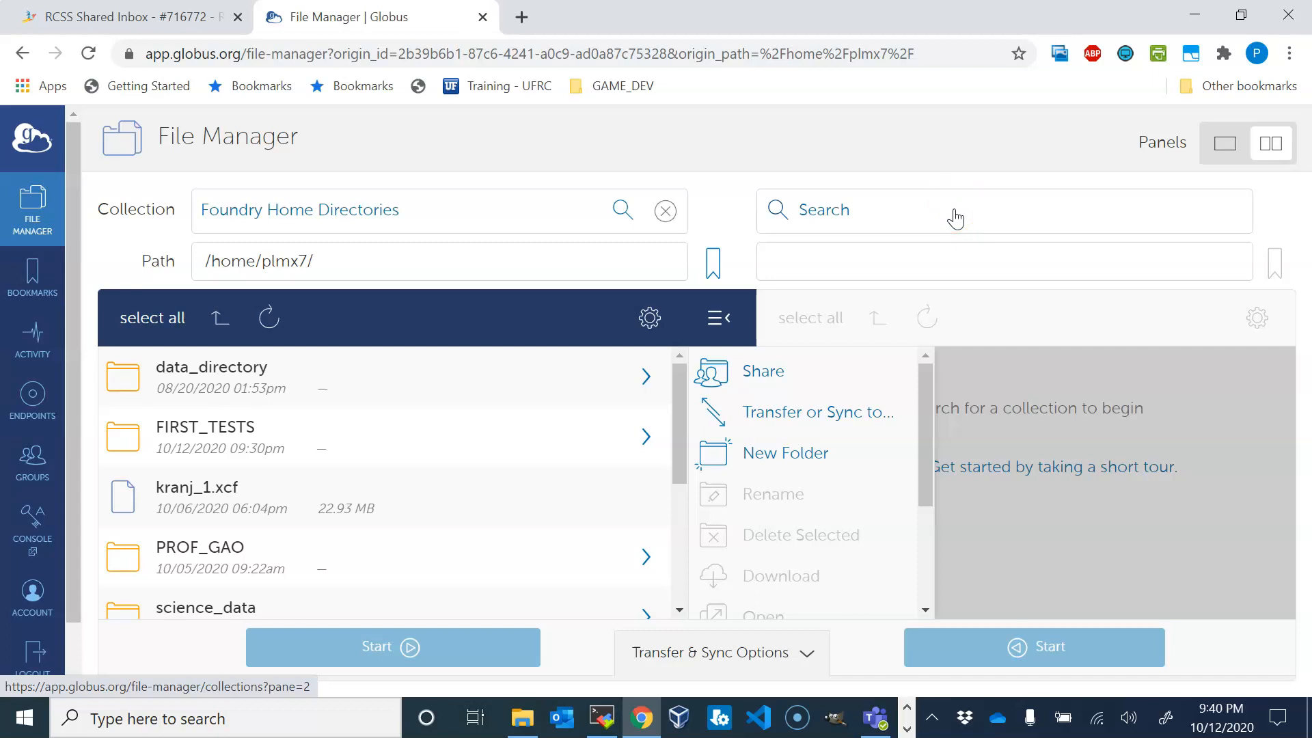
click(953, 217)
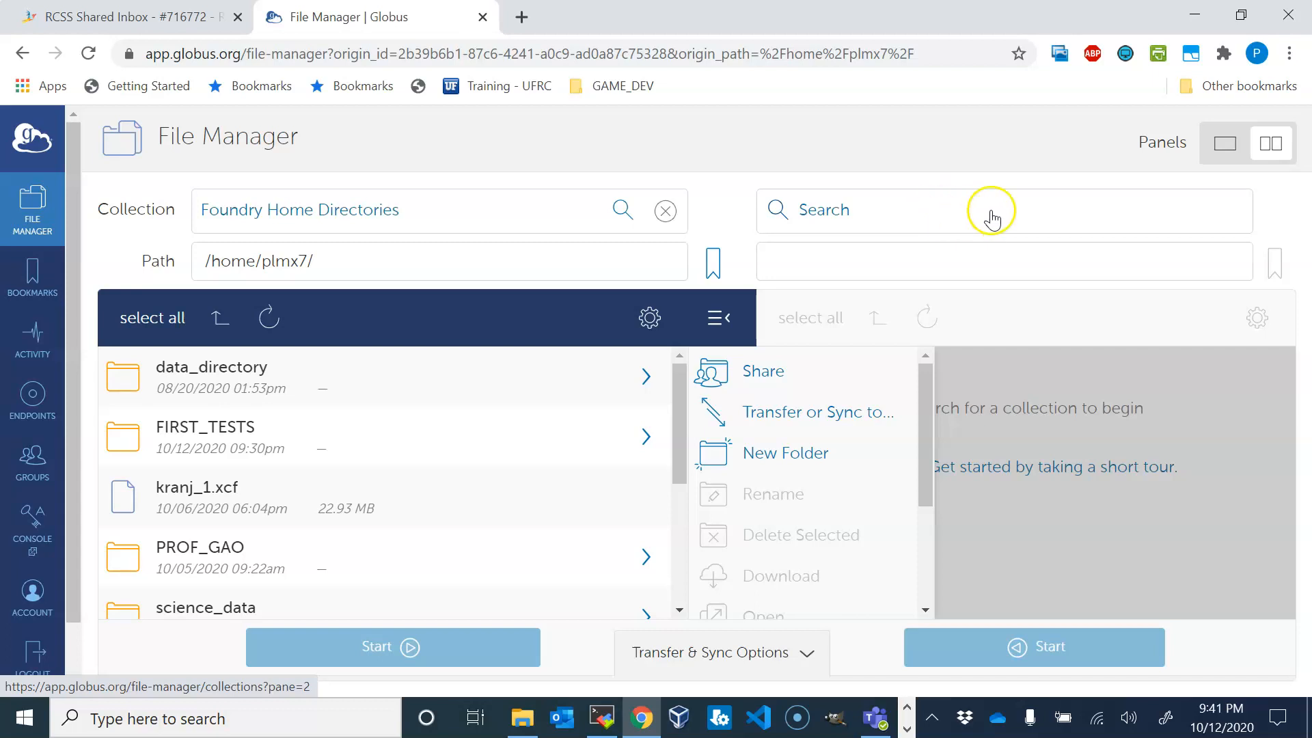
click(951, 217)
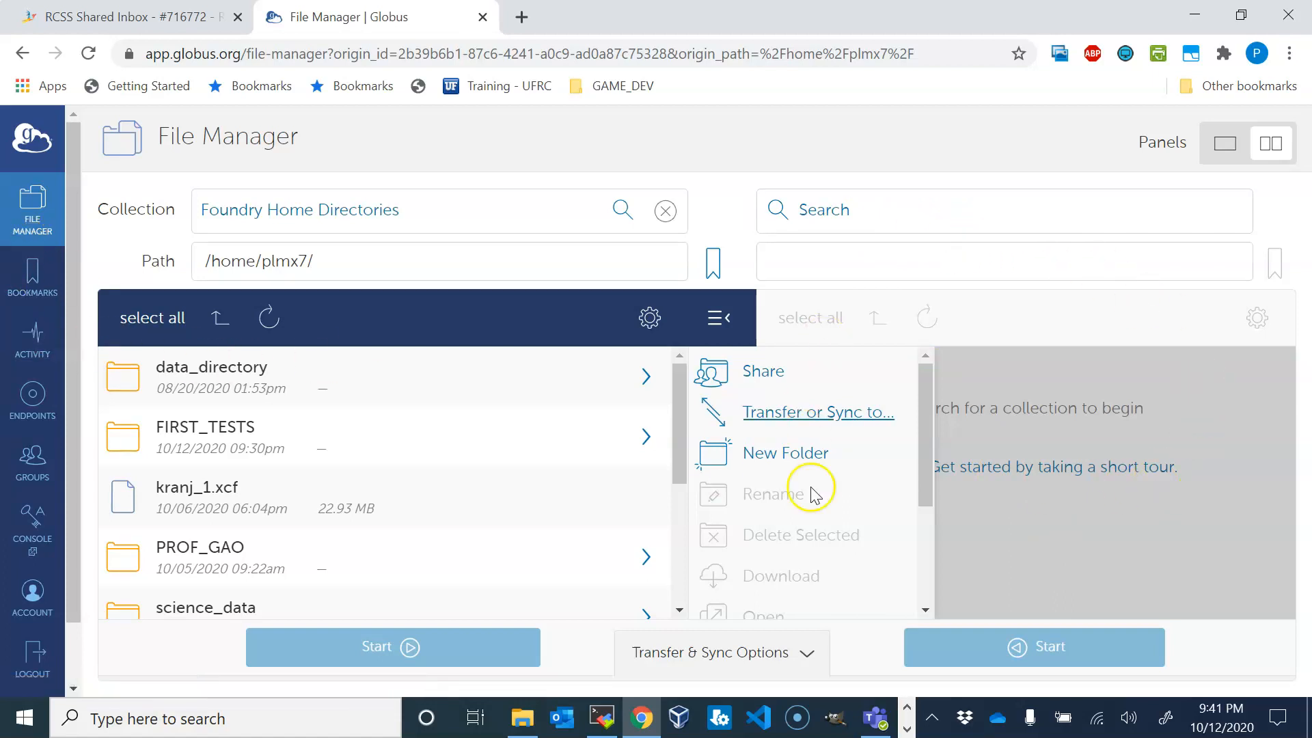
- Start creating a personal endpoint, show the other supported operating systems, and download Globus Connect Personal for Windows
click(32, 397)
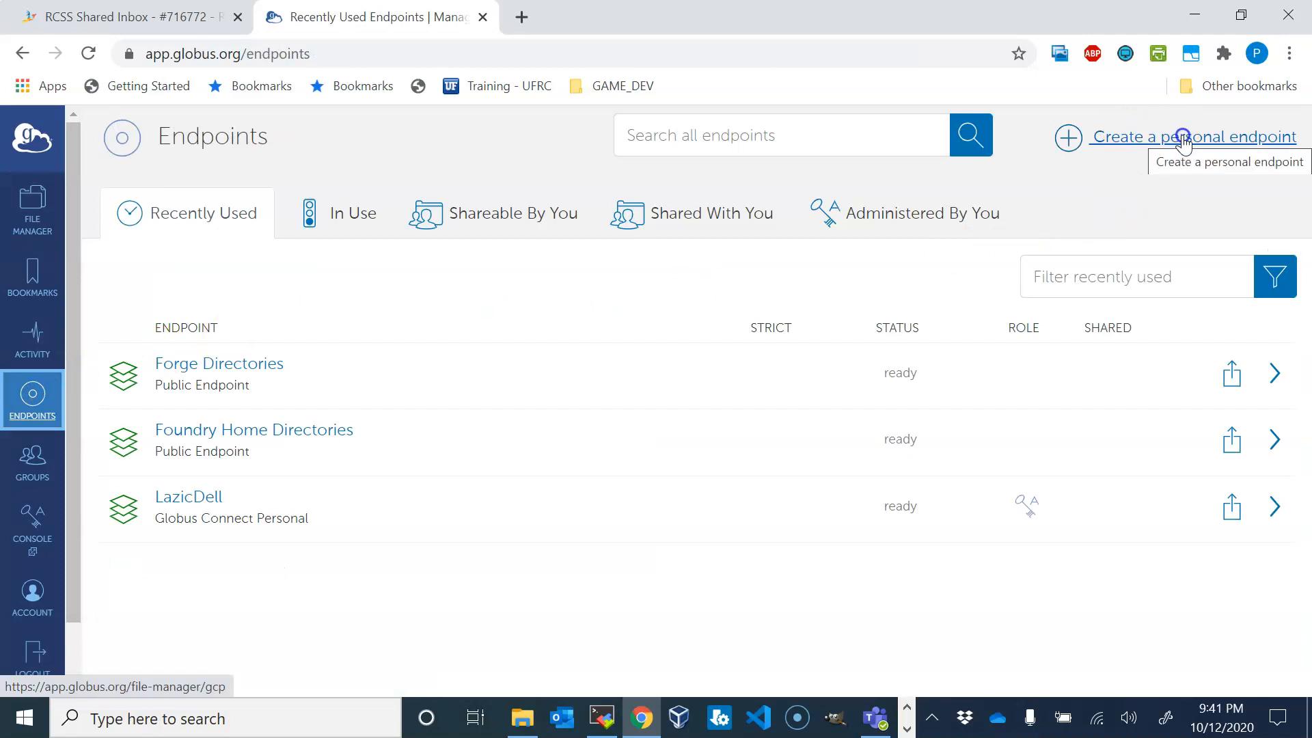
click(1185, 140)
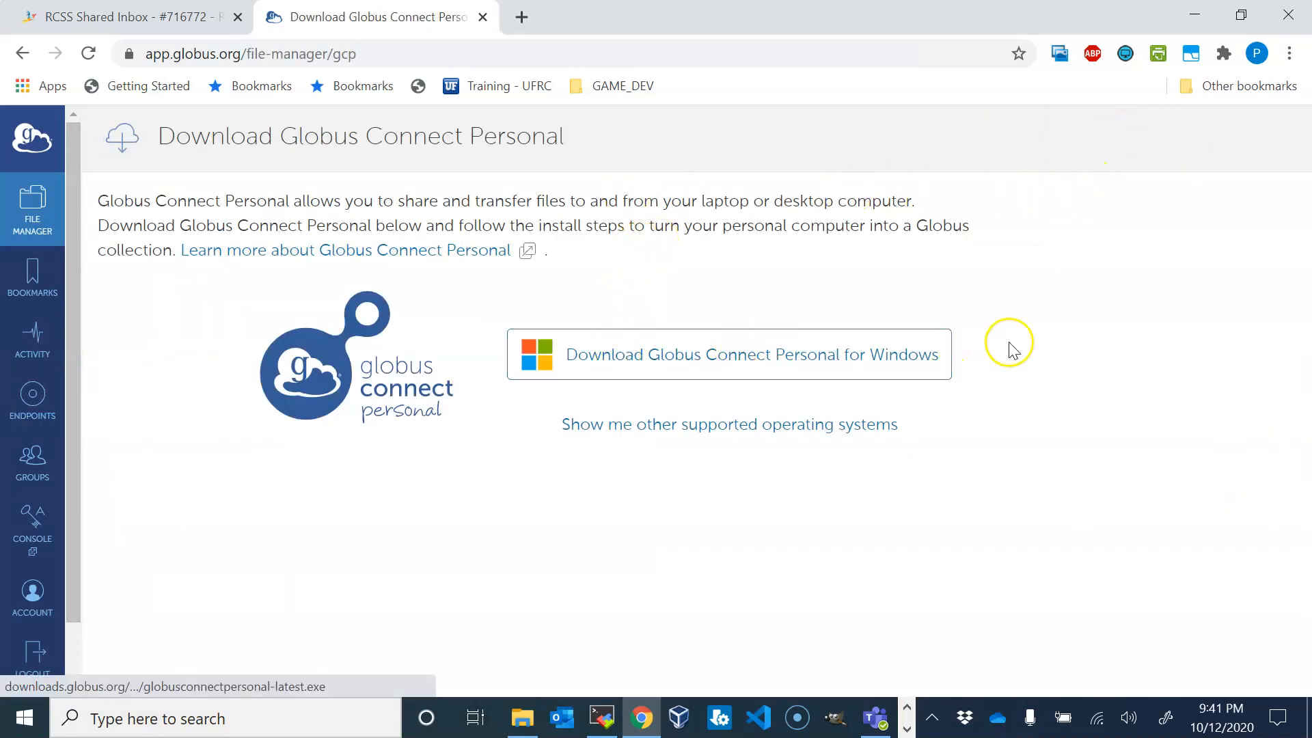
click(729, 428)
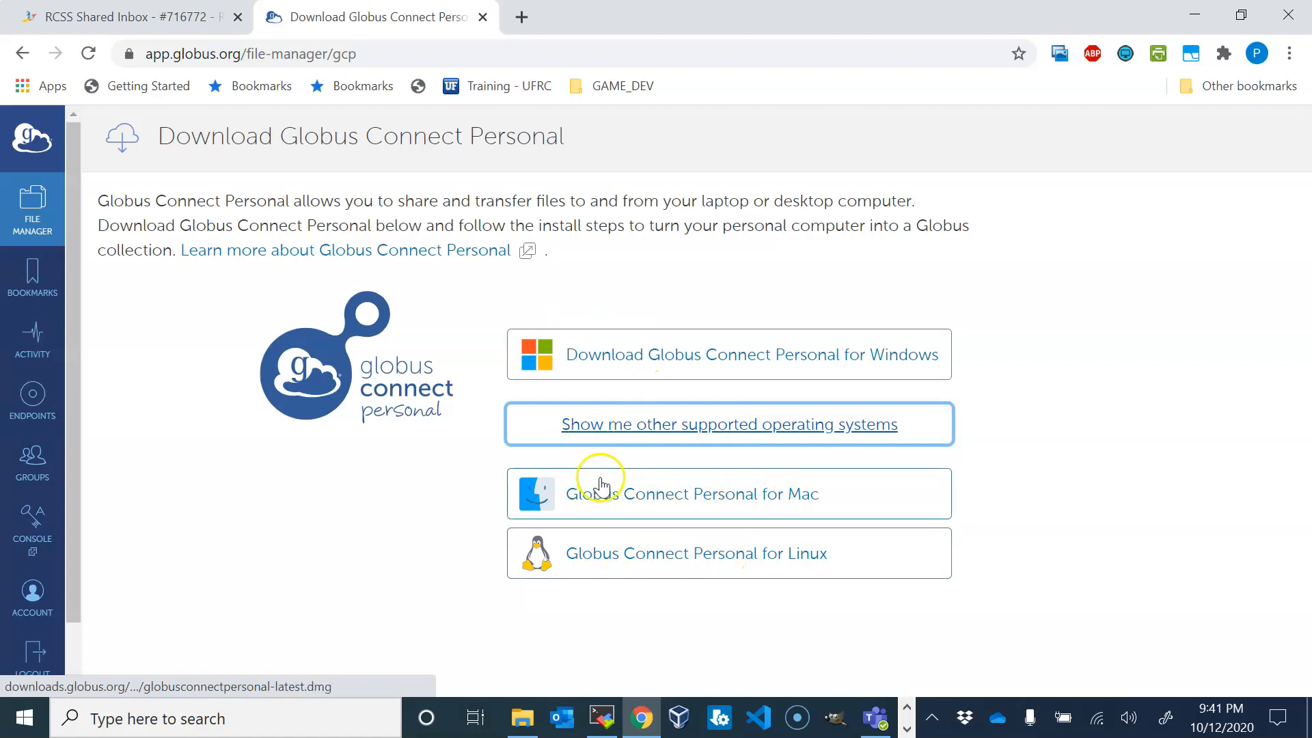
click(736, 365)
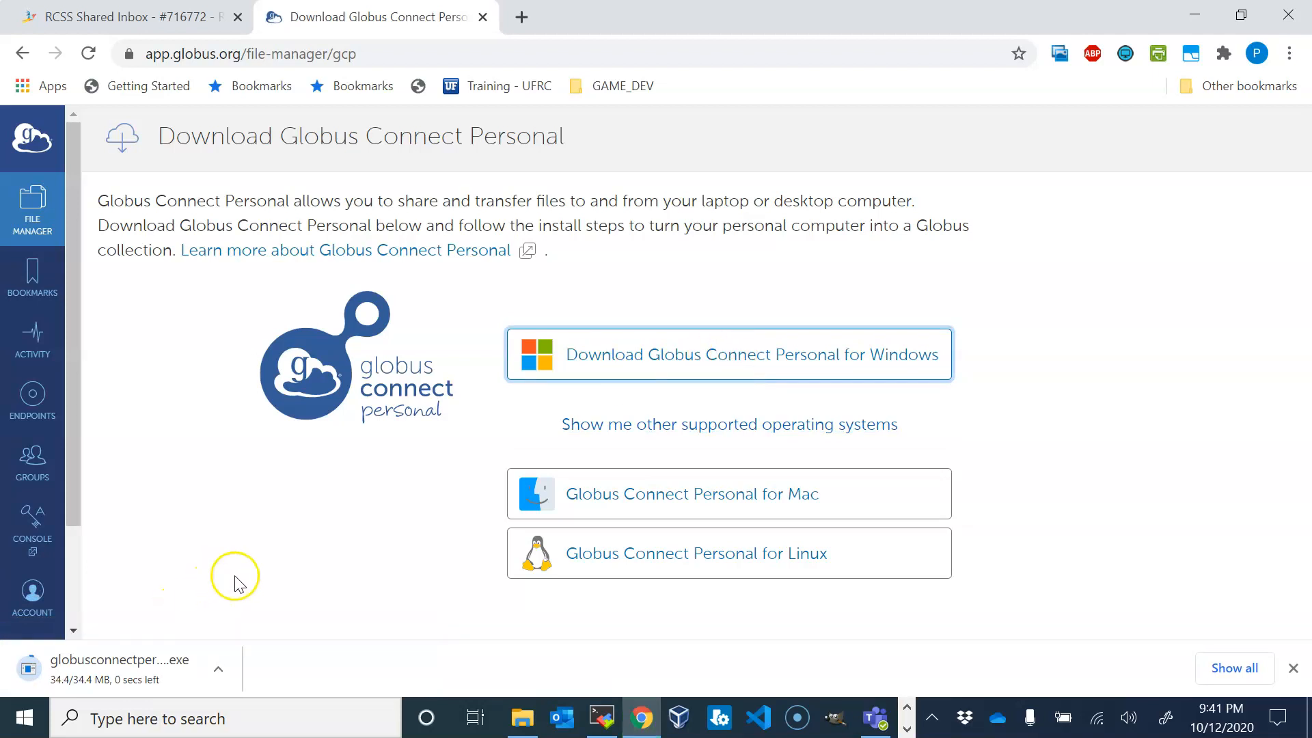
- Install Globus Connect Personal from the downloaded file in the default destination folder and run it on finishing
click(129, 668)
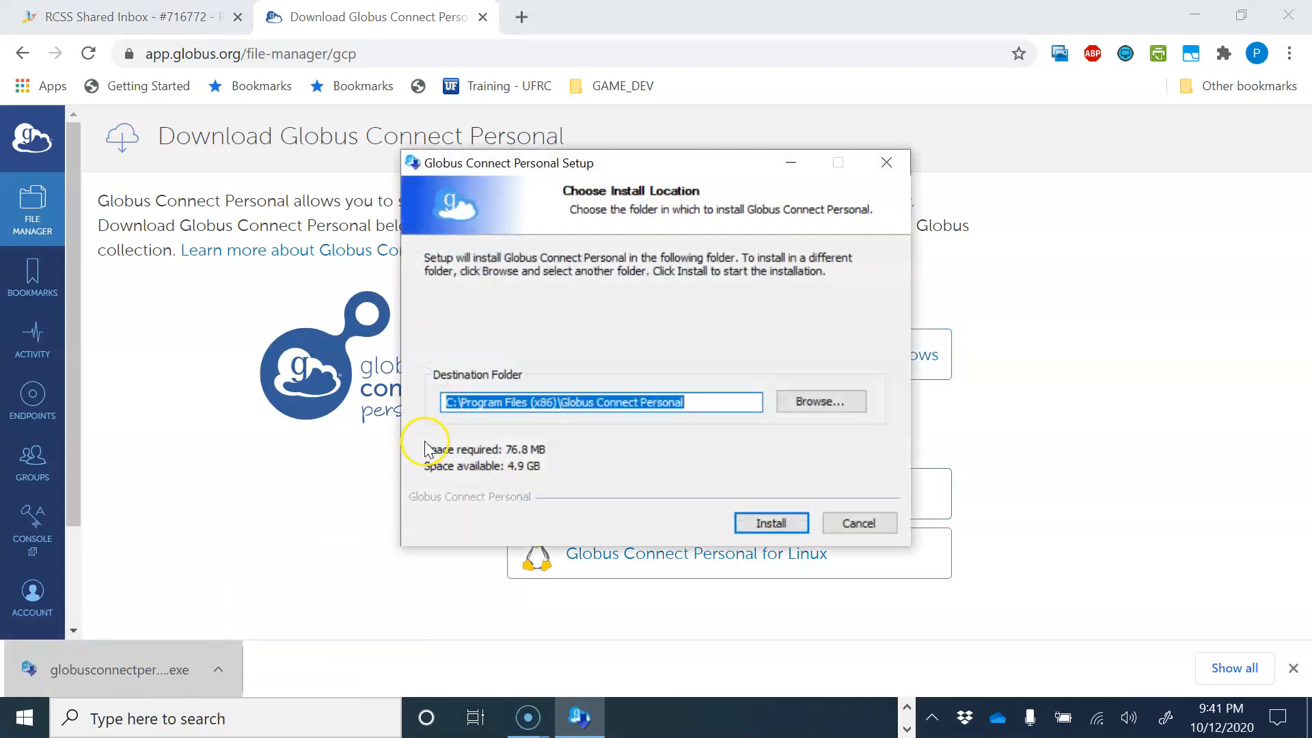
click(772, 523)
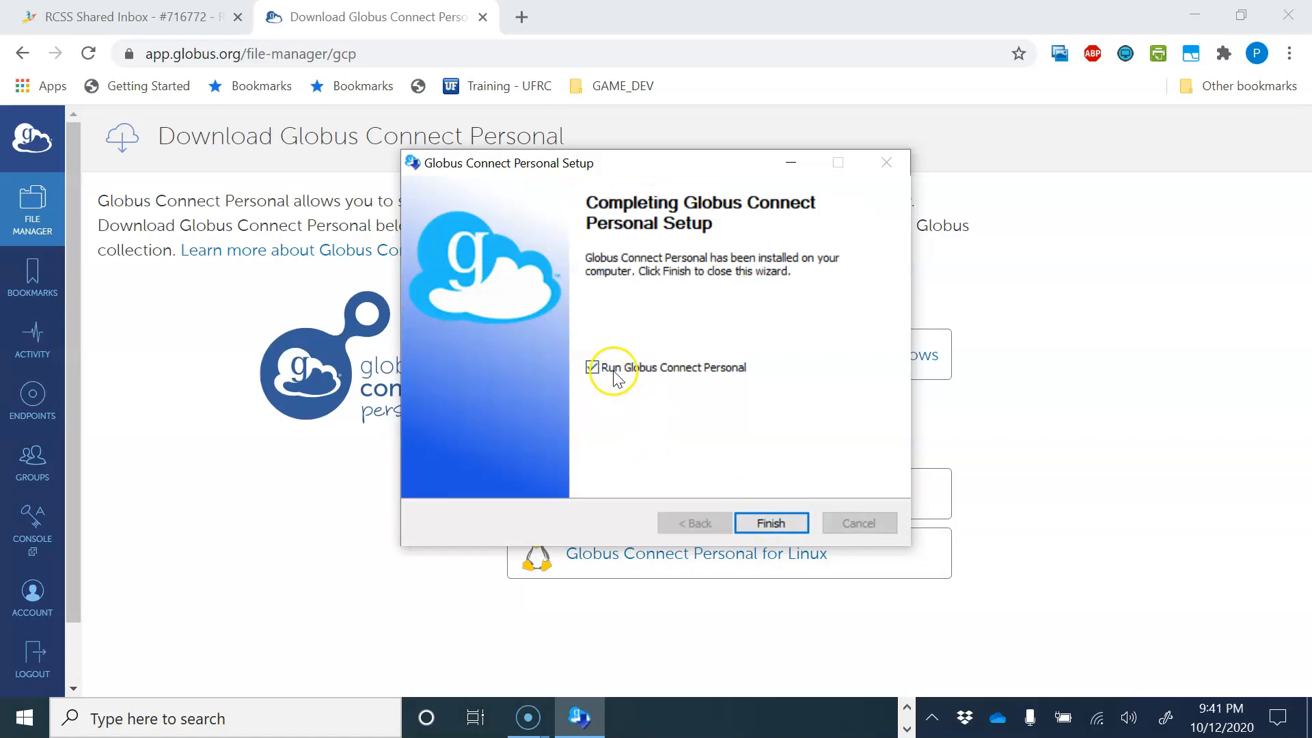
click(771, 524)
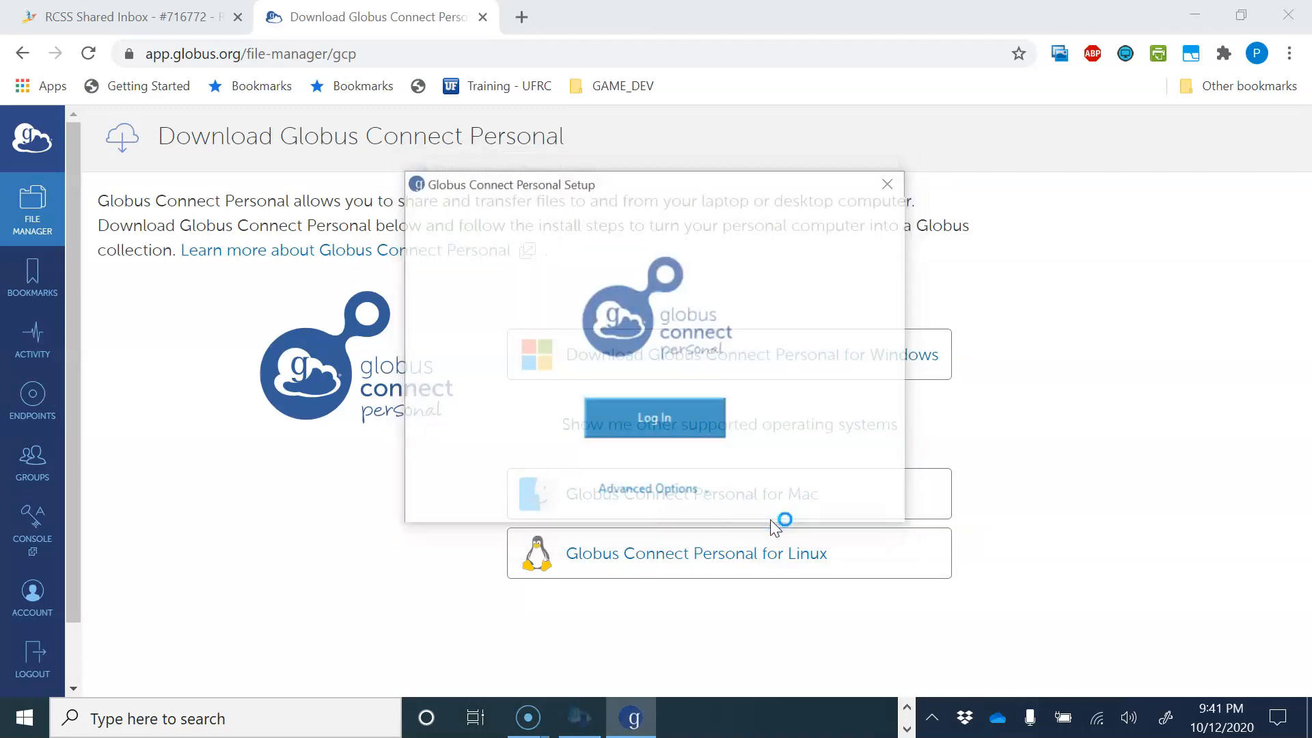
- Log in to Globus Connect Personal and allow the setup's access request with the label DOIT-TCB-PL
click(649, 424)
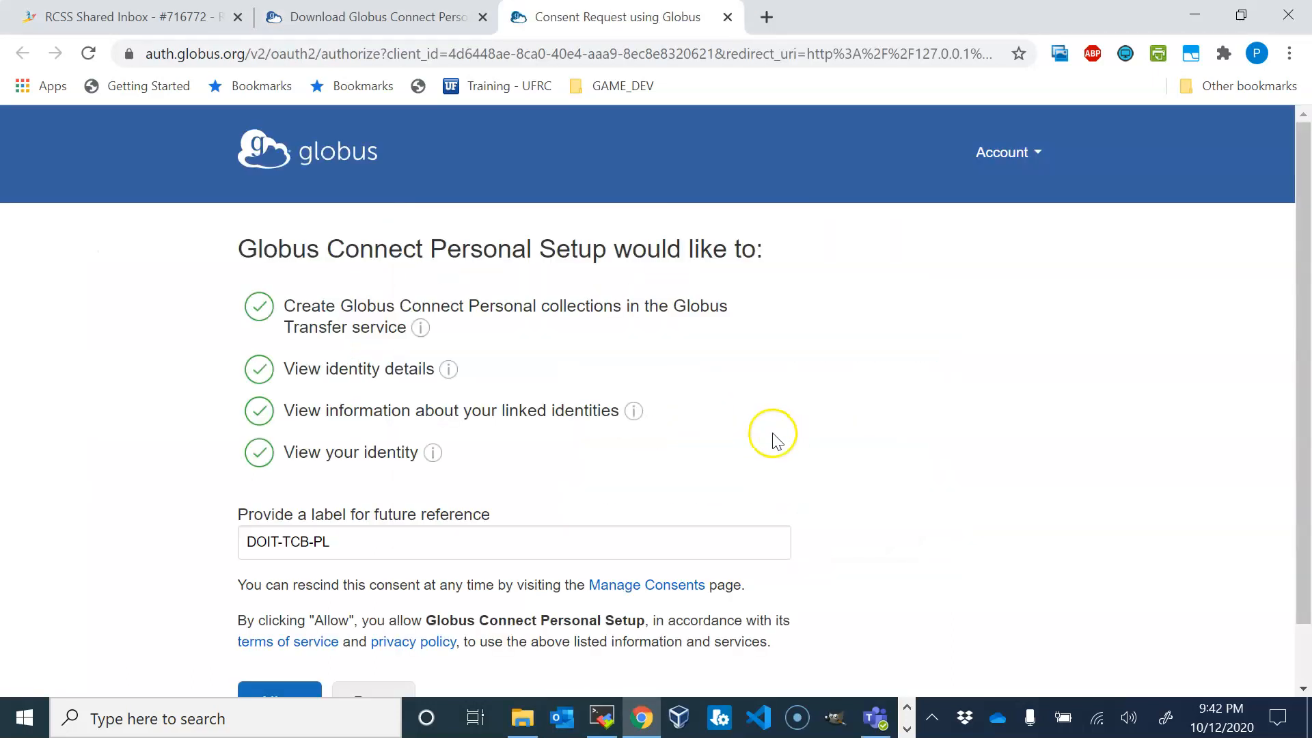
scroll(776, 431, down, 1)
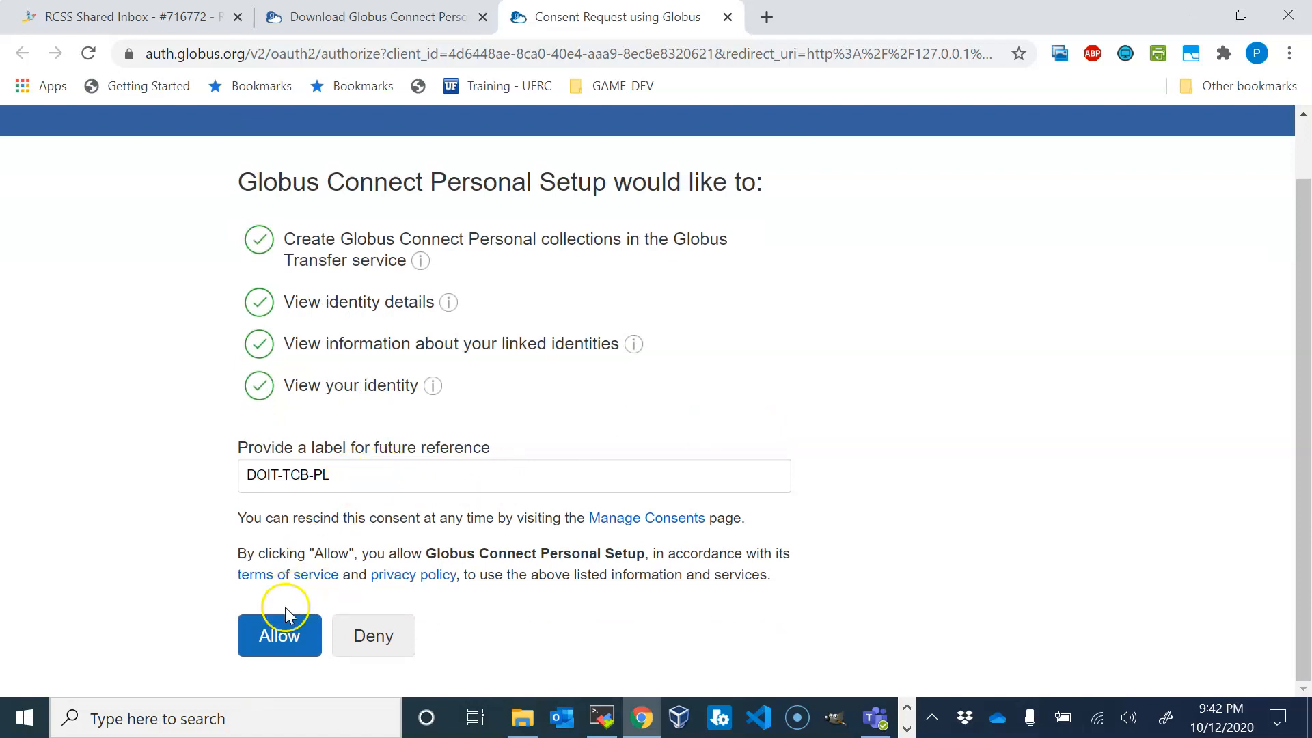
click(281, 634)
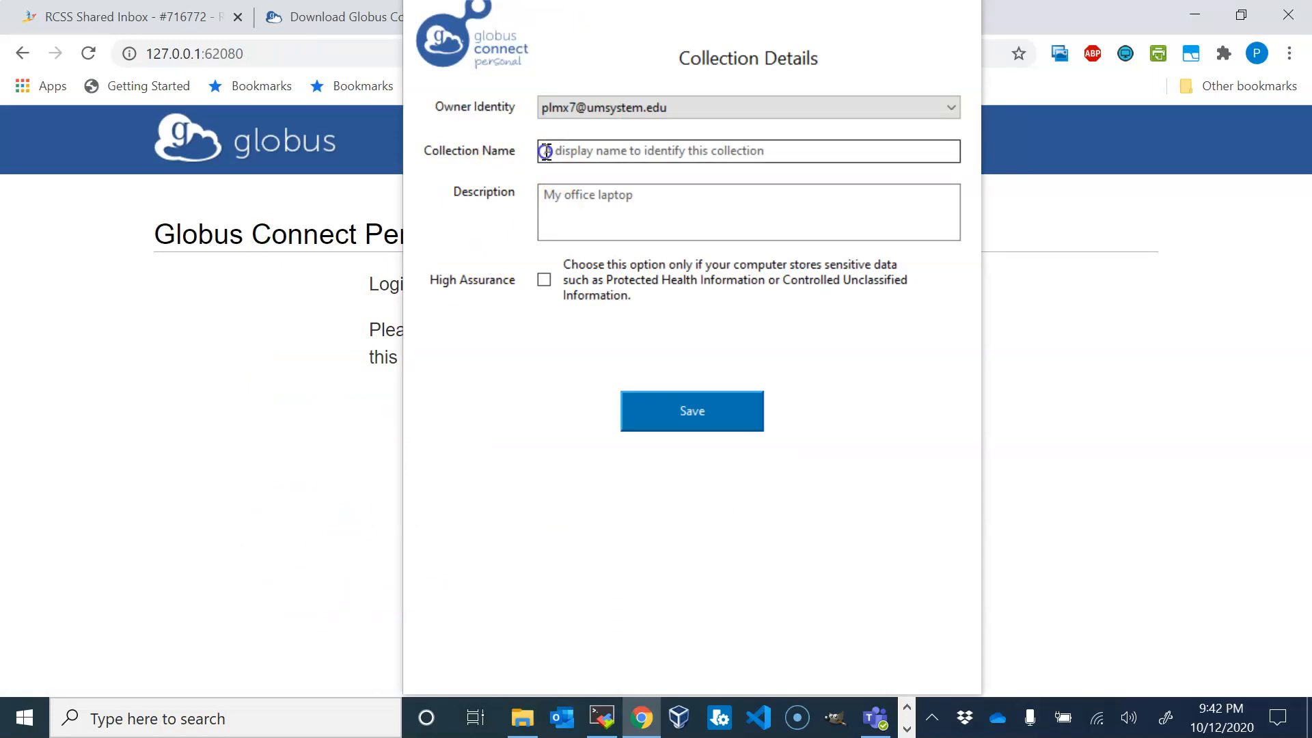
- Enter a collection name identifying the owner's work Dell, set the description to My Office Laptop, and save the collection details
click(547, 150)
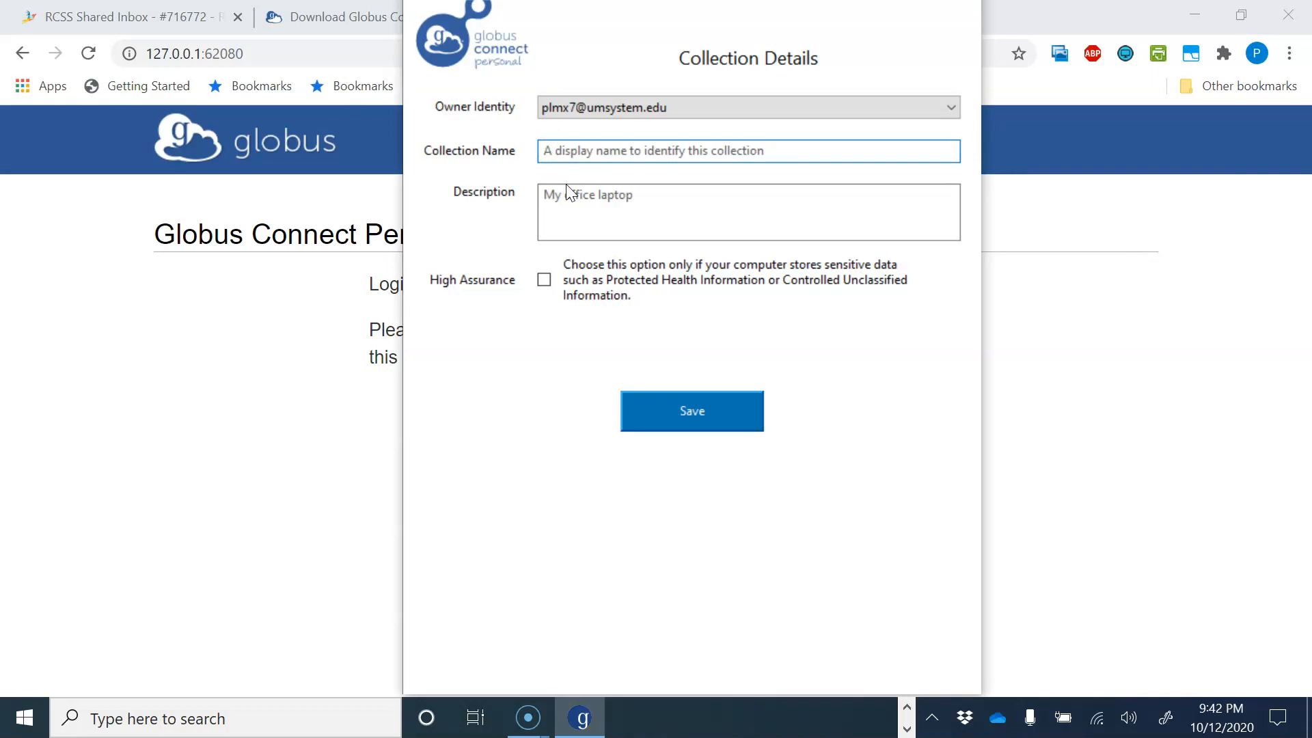
text(WORK_LAZIC_DELL)
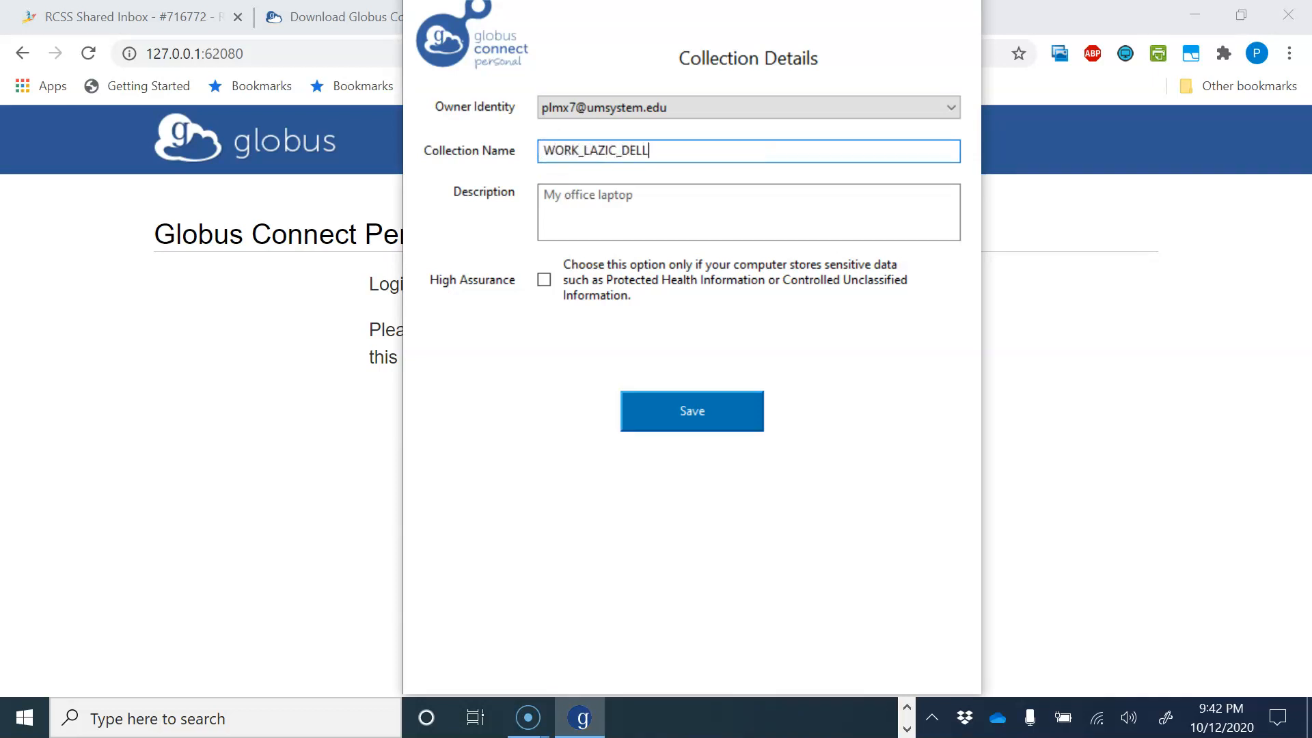
click(567, 187)
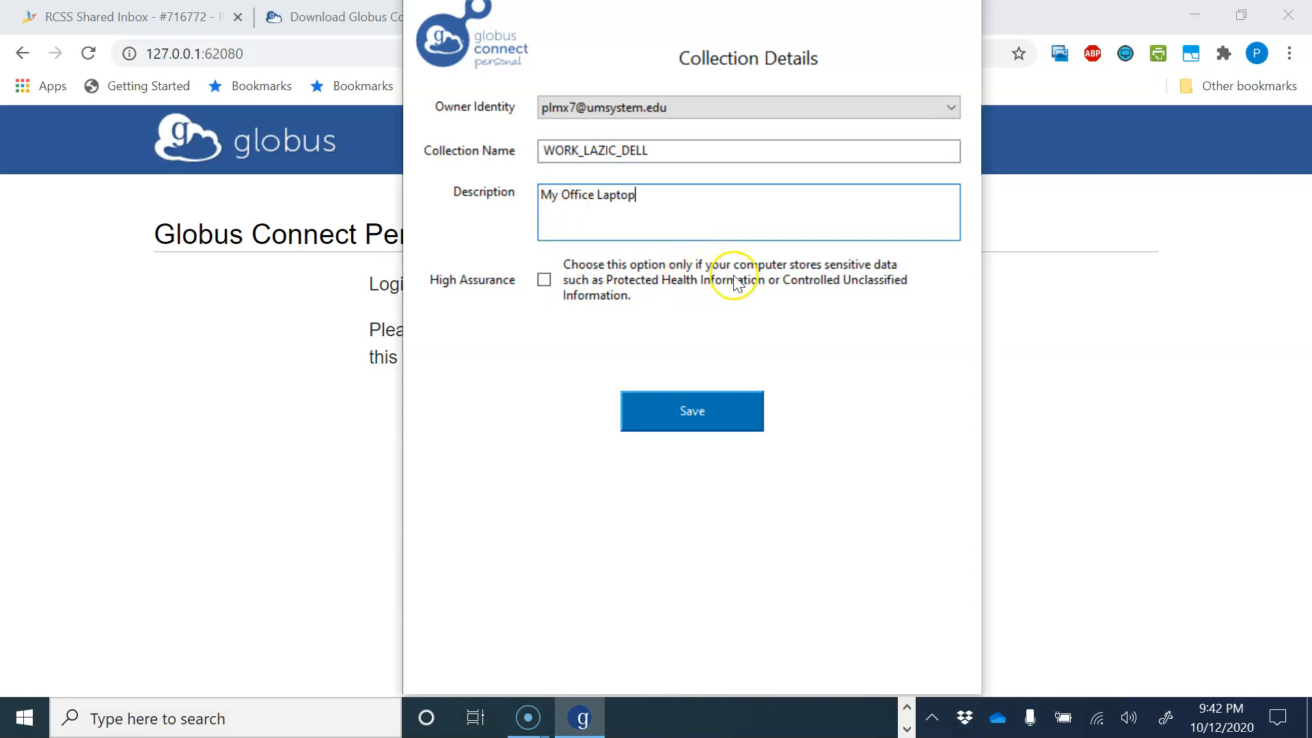
click(683, 411)
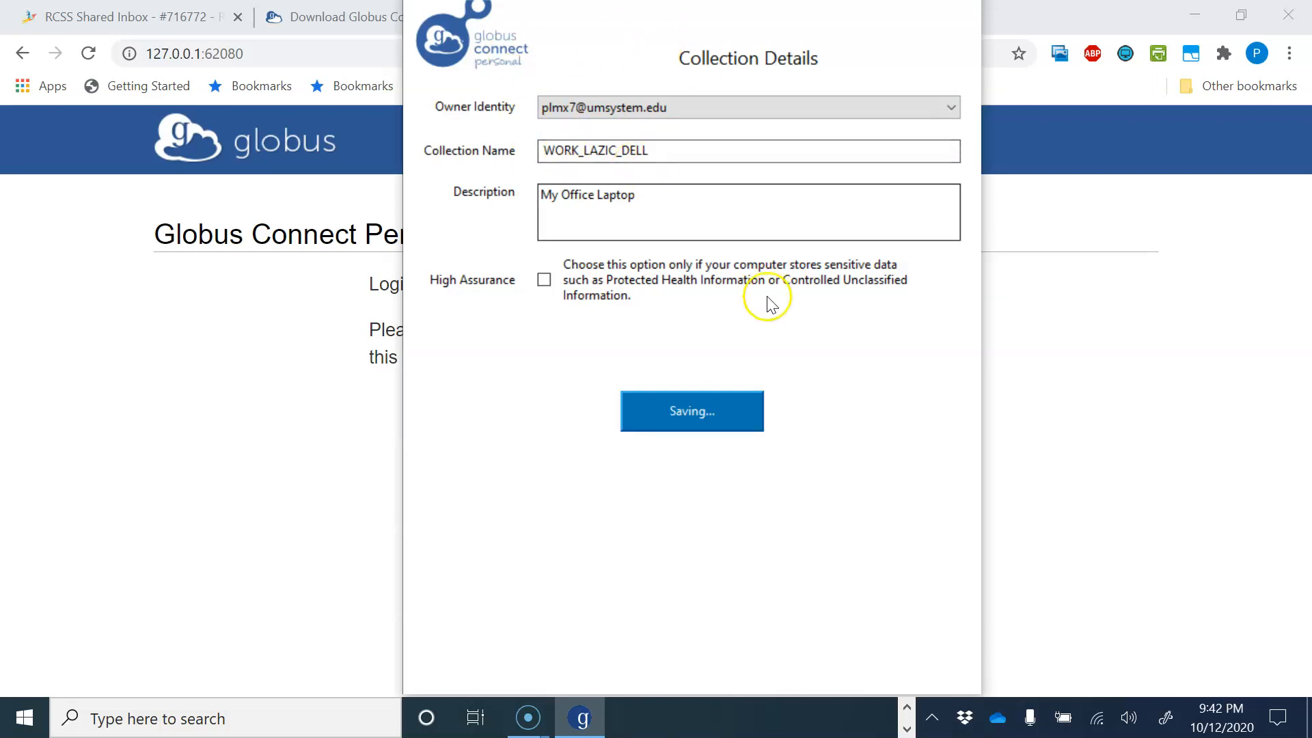
- Return from the login confirmation page to the Globus File Manager with the Foundry home directory loaded
click(932, 724)
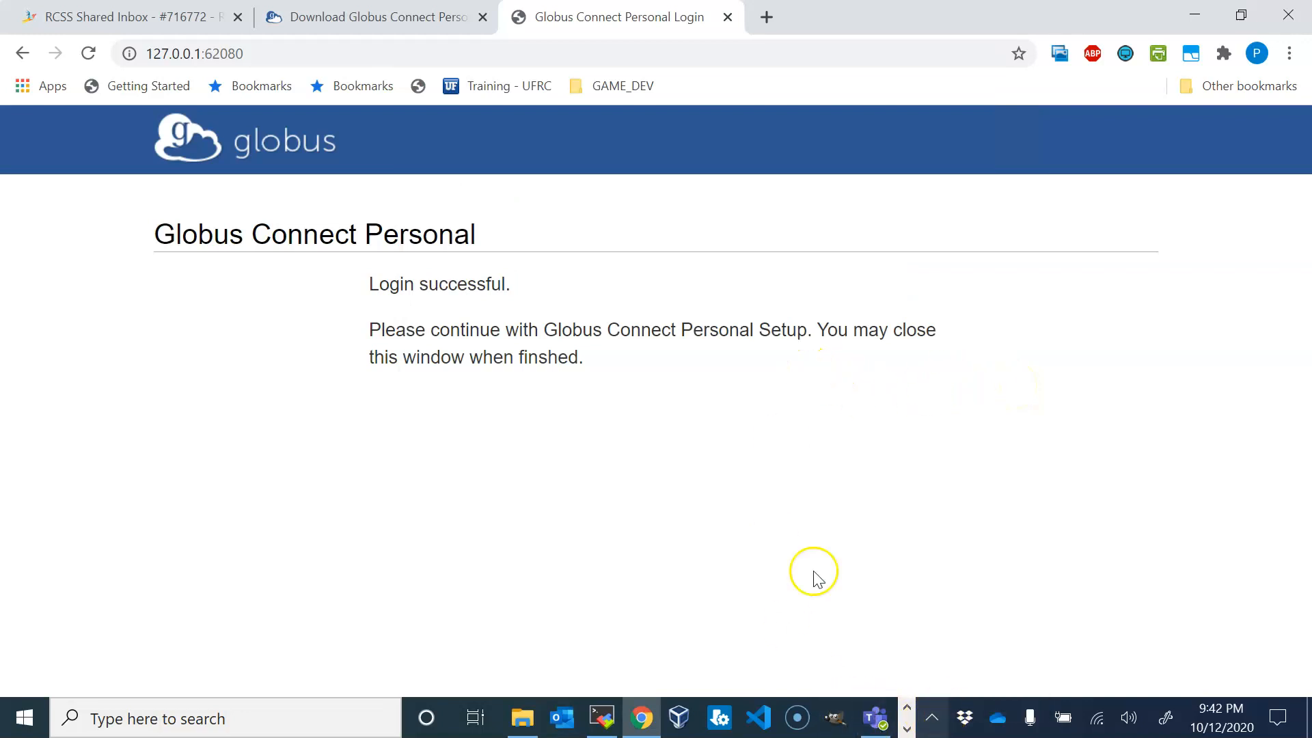
click(337, 19)
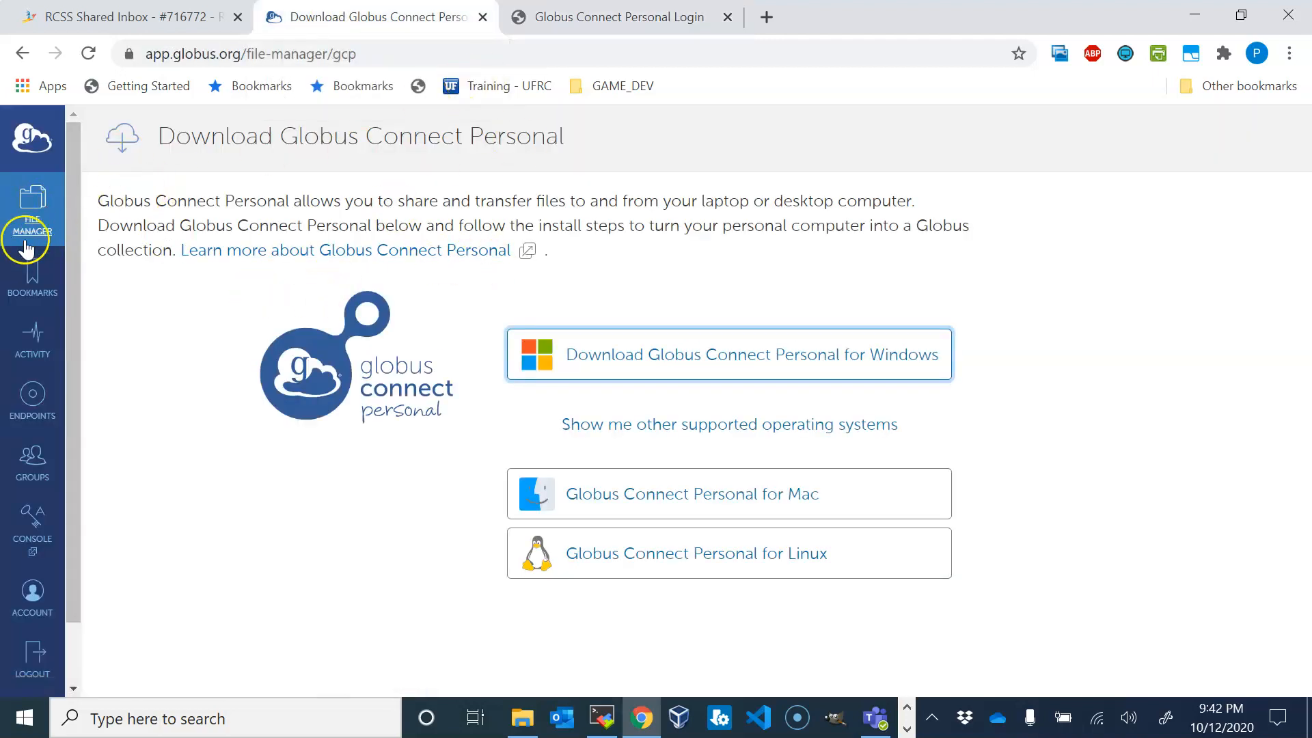
click(28, 199)
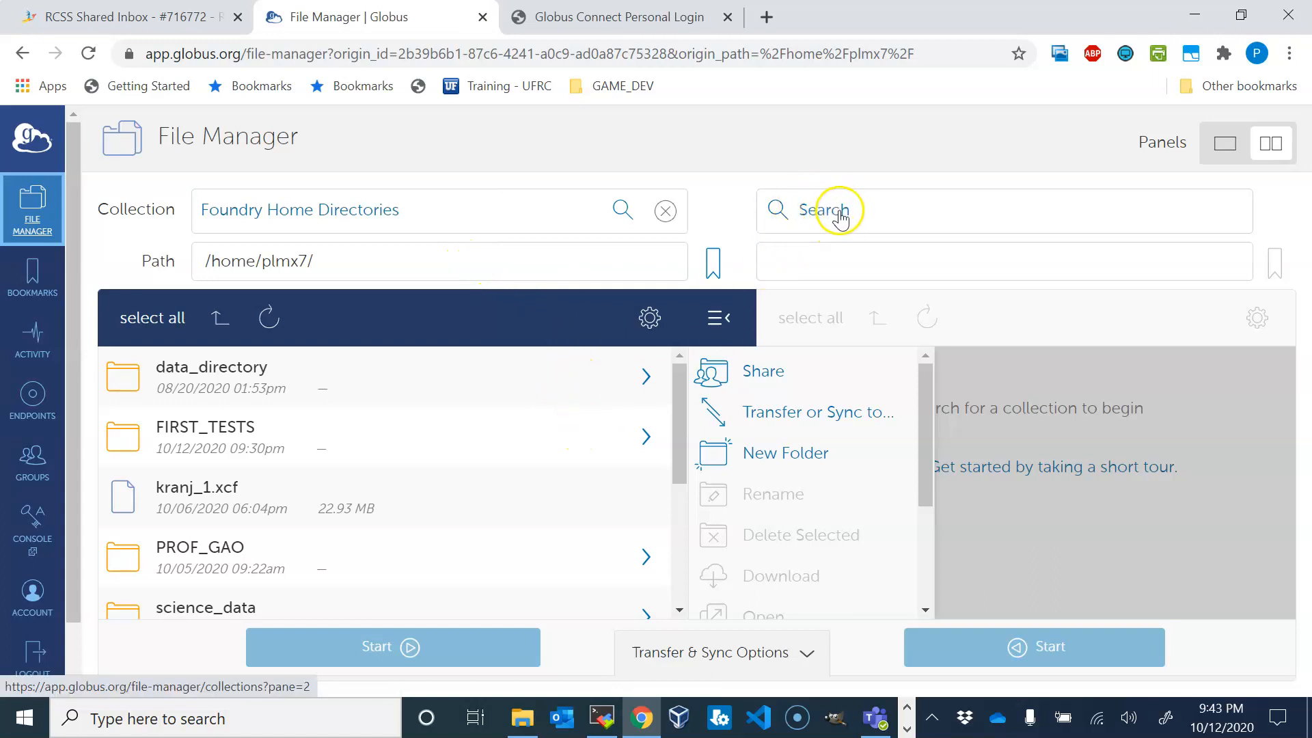
- Exit the completed Globus Connect Personal setup and check the running program's options in the notification area
click(907, 729)
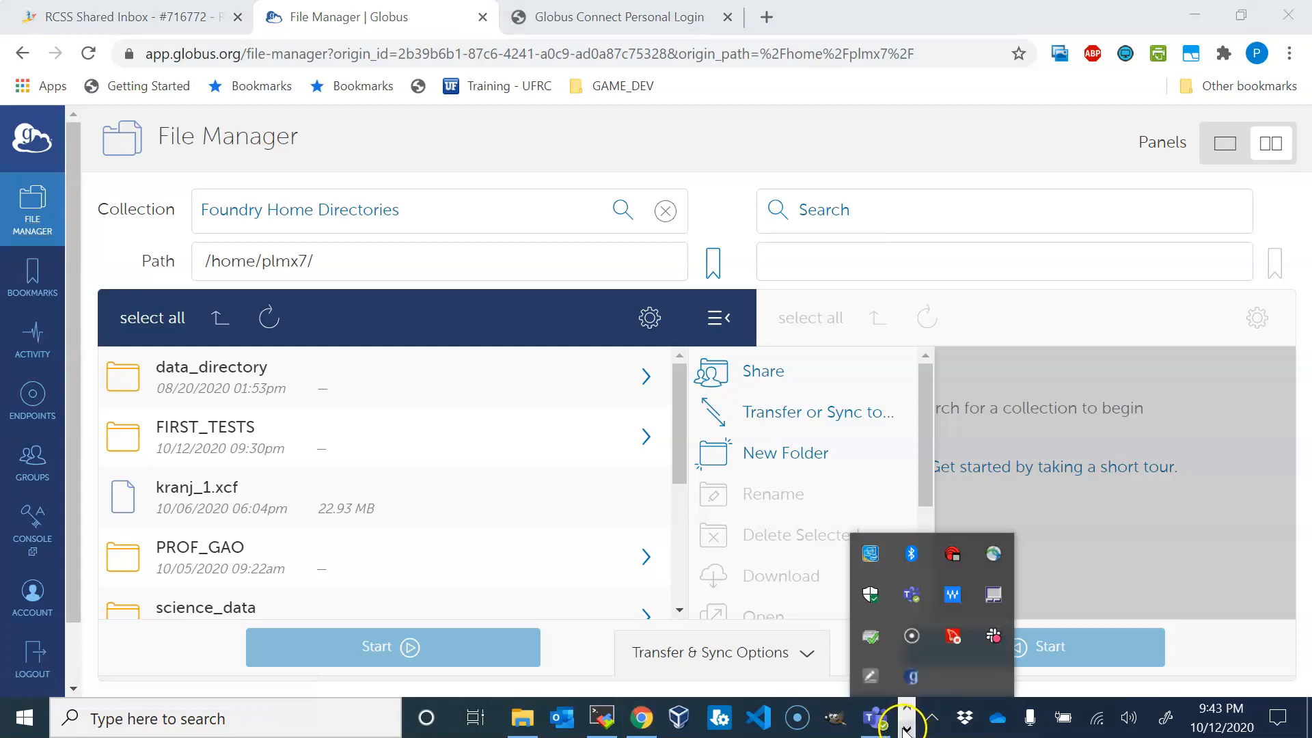
click(910, 675)
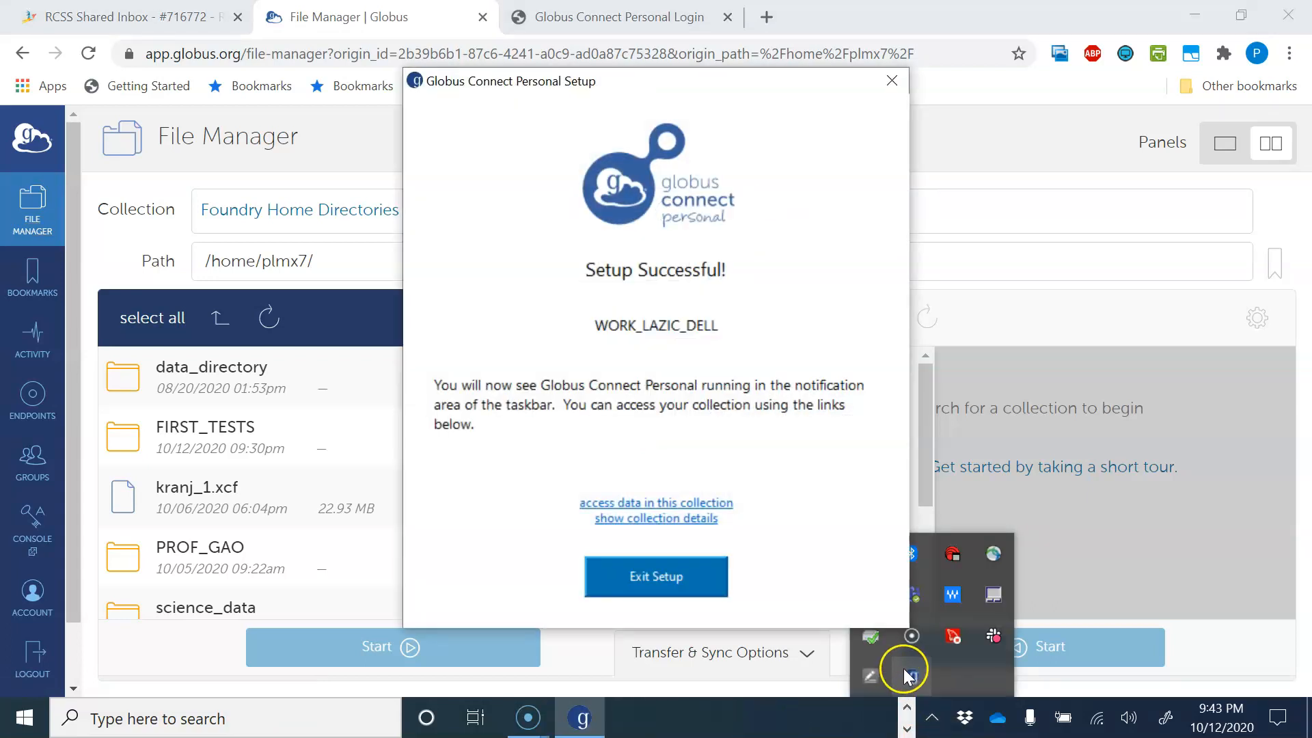
click(661, 577)
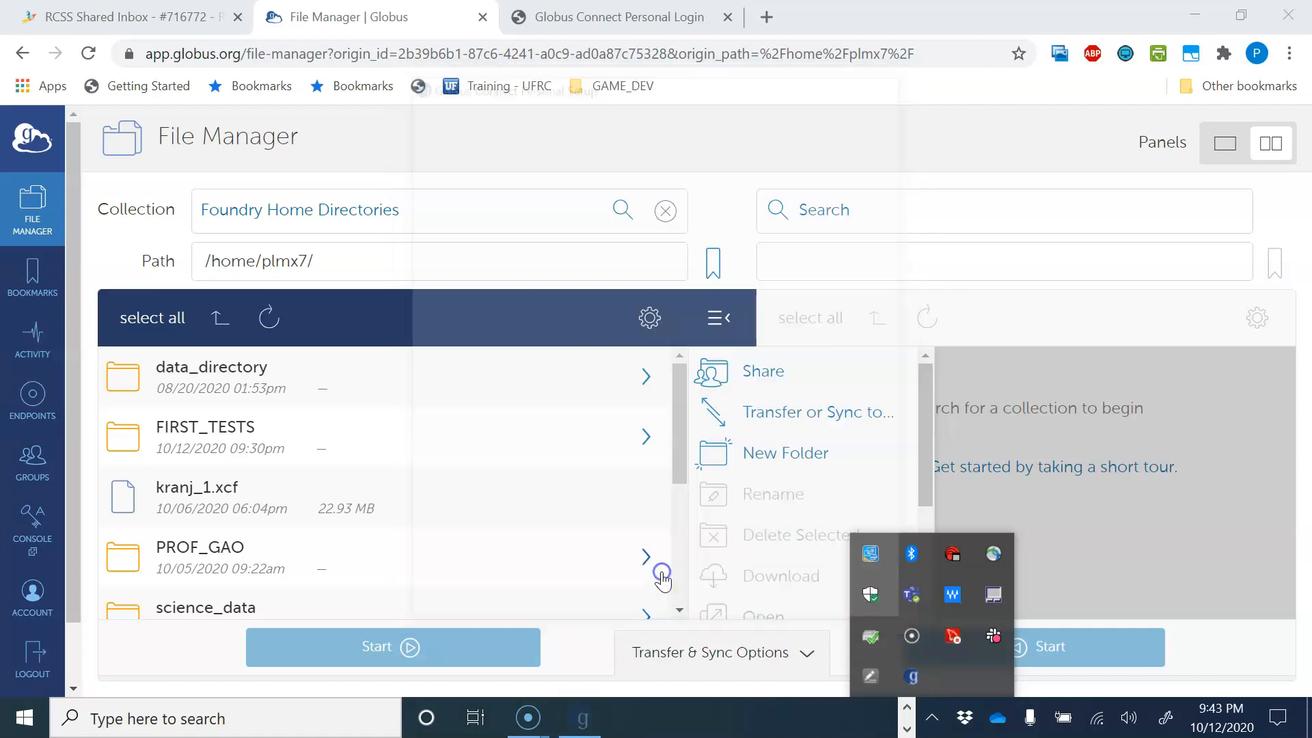
right_click(911, 676)
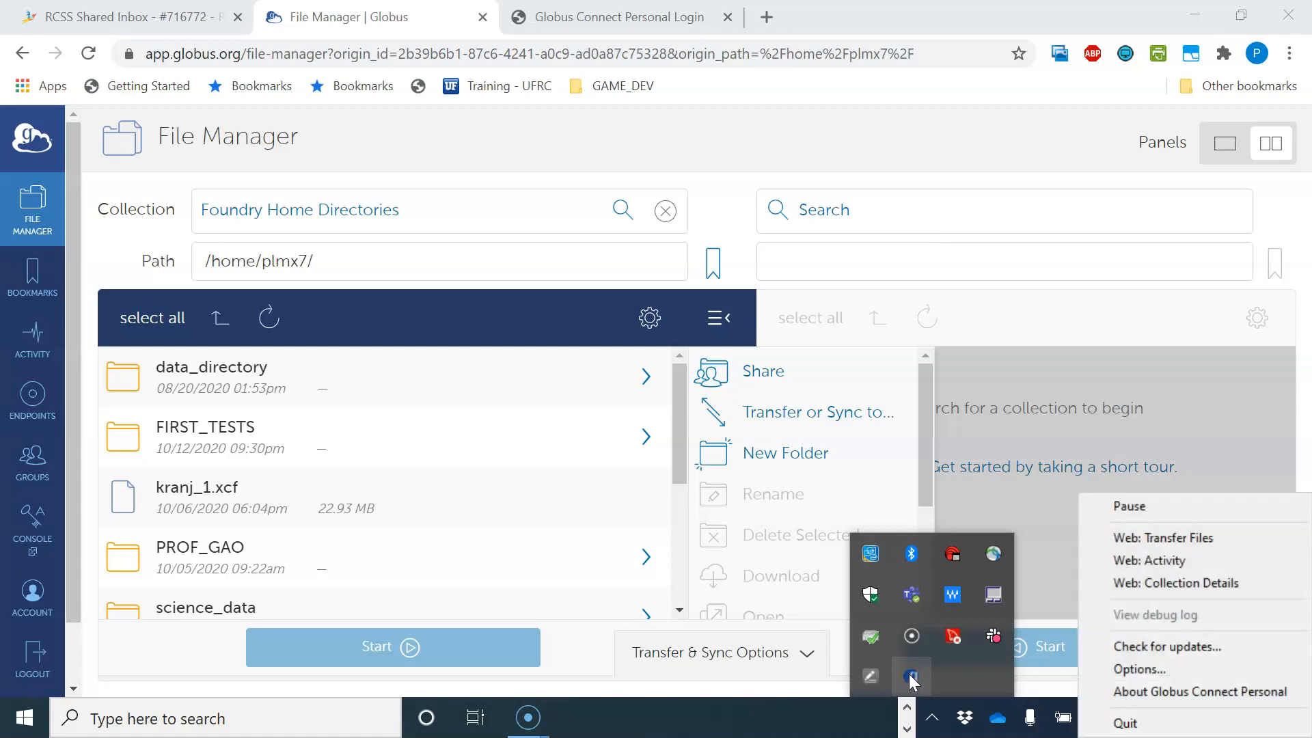
click(1135, 674)
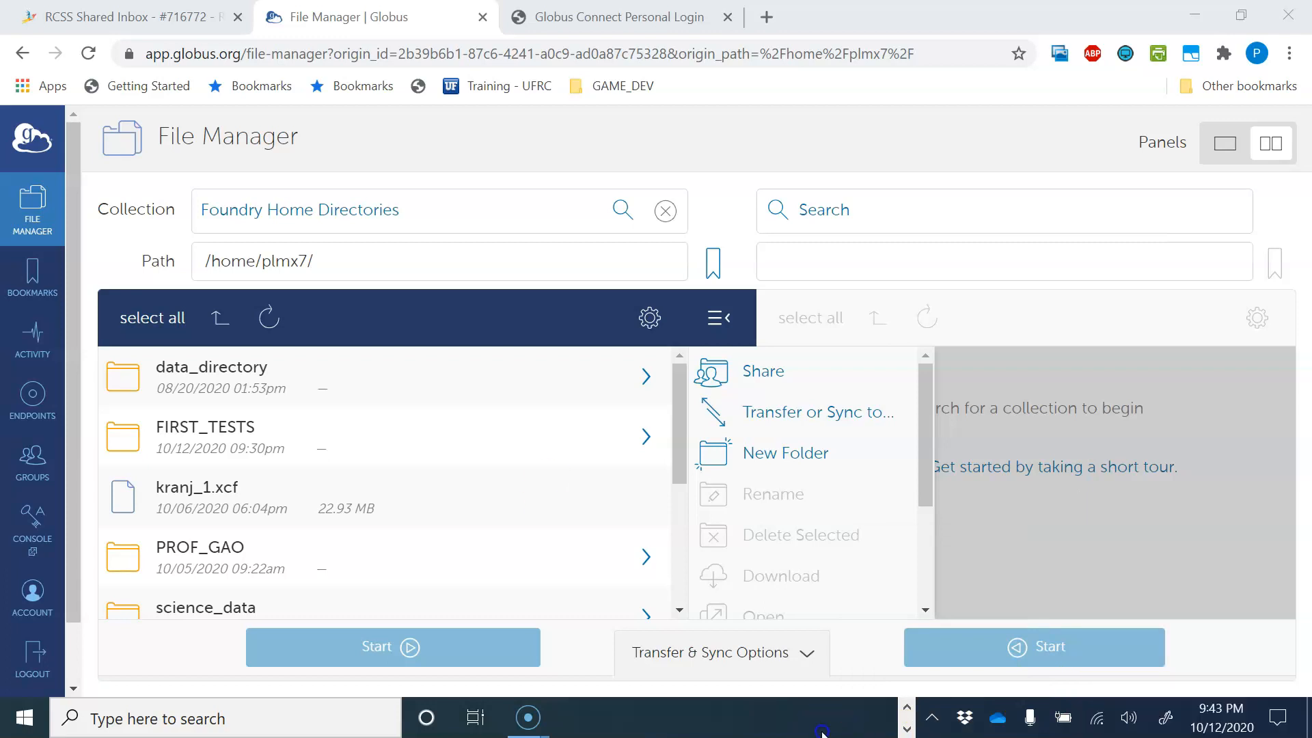
- Search for the new work Dell collection by name and open it in the File Manager's second panel
click(839, 213)
click(589, 214)
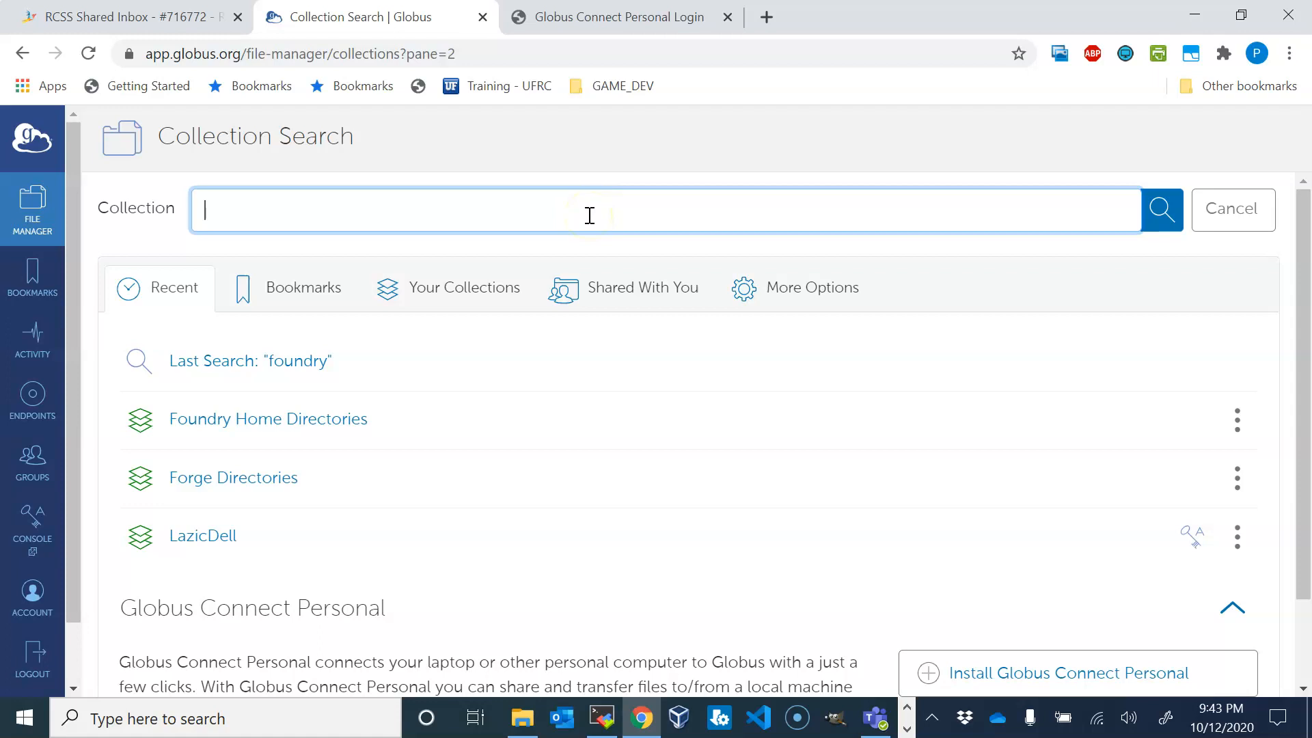
text(Work_)
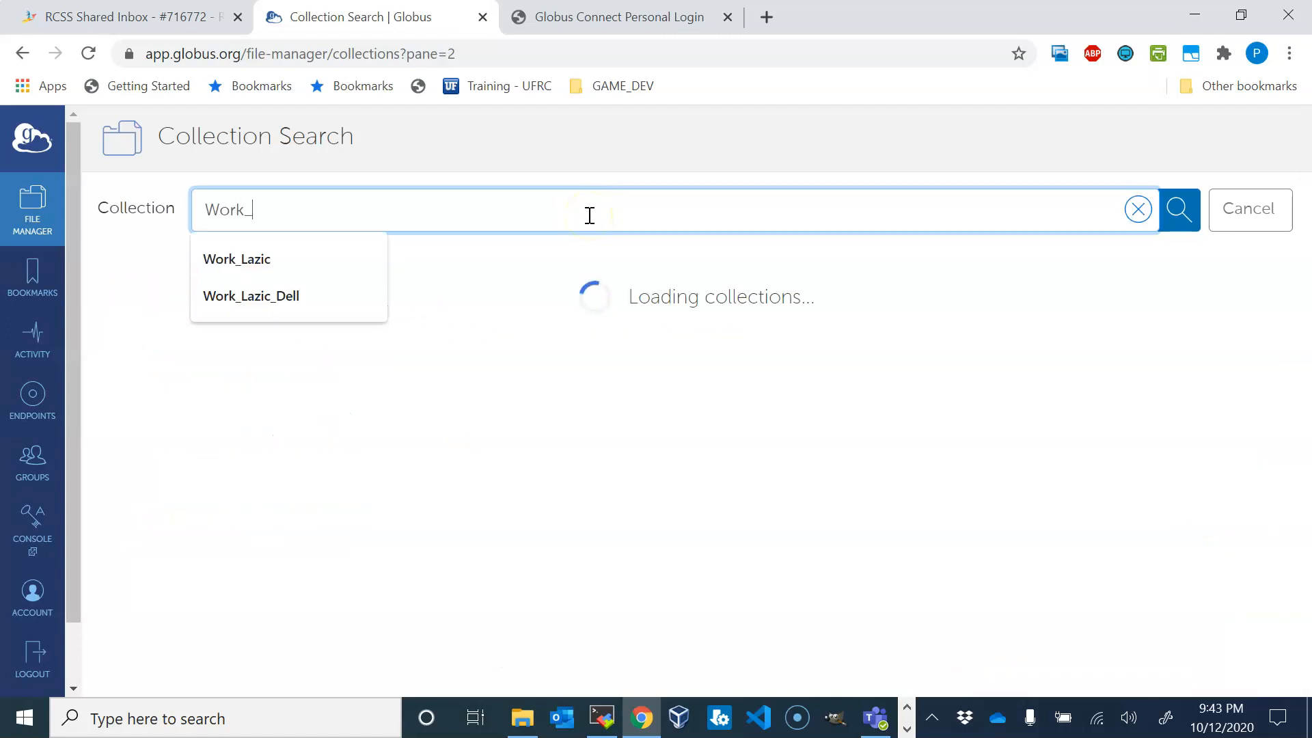
text(lazic_dell)
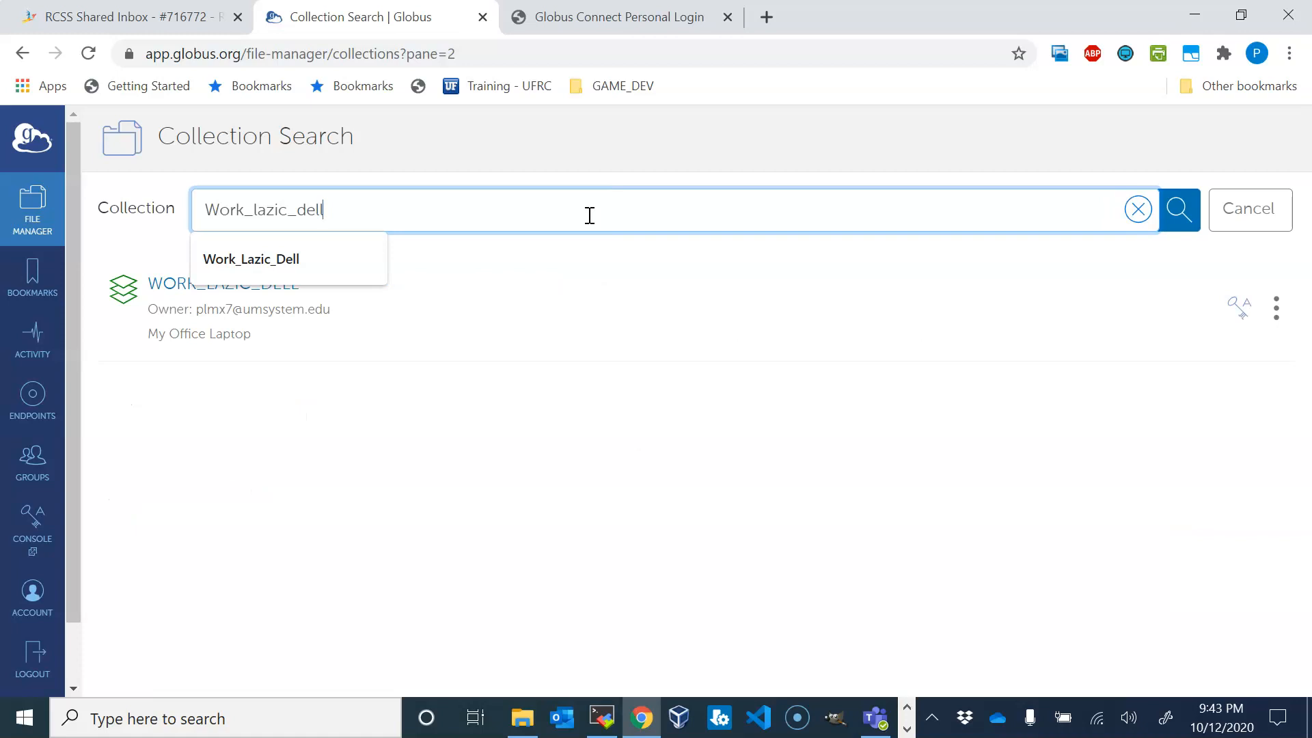
click(536, 522)
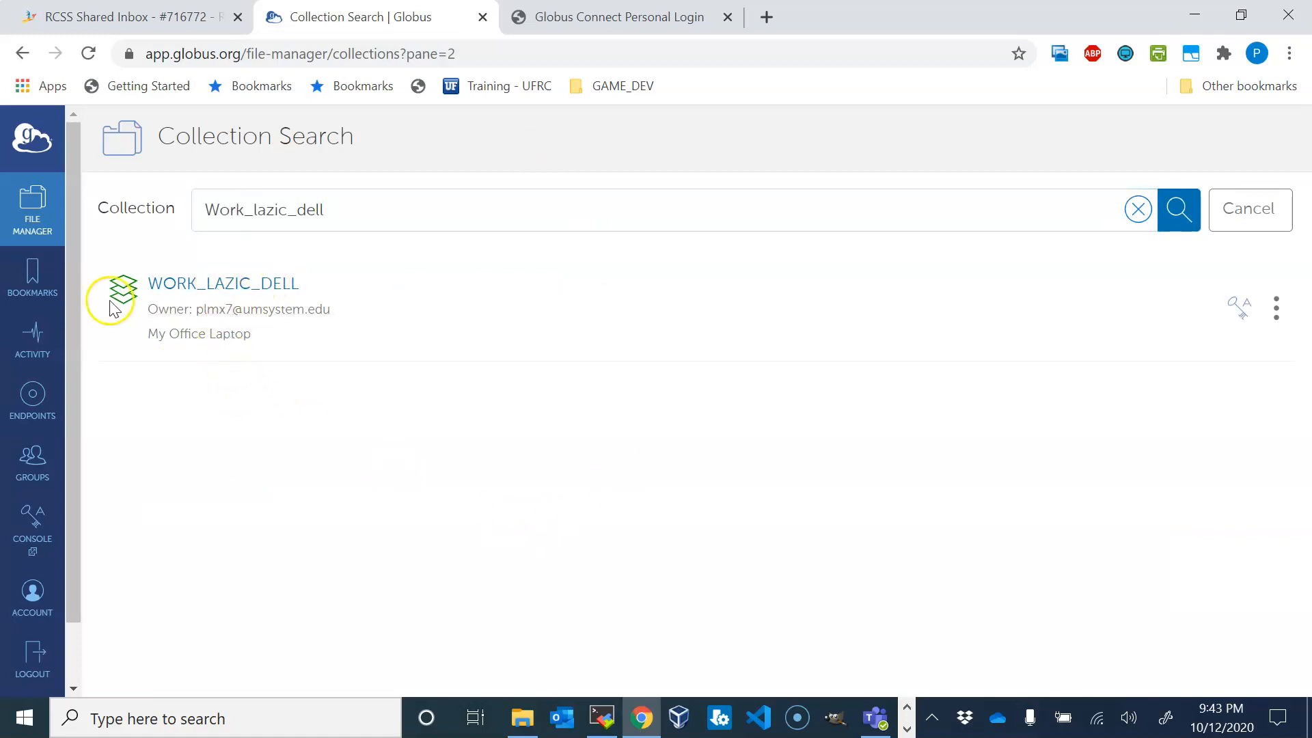
click(220, 287)
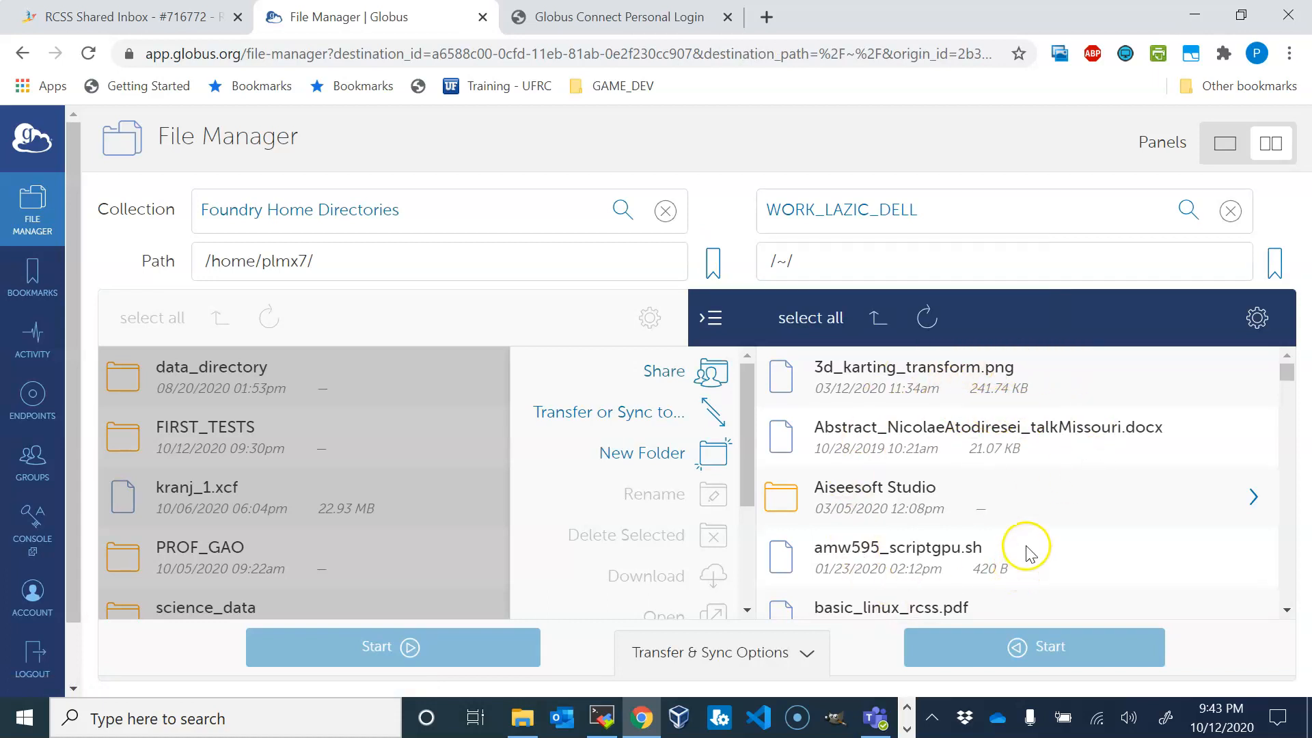
- Browse the work Dell collection from its root through C, Users, the user's folder and Box Sync down to Documents
click(876, 320)
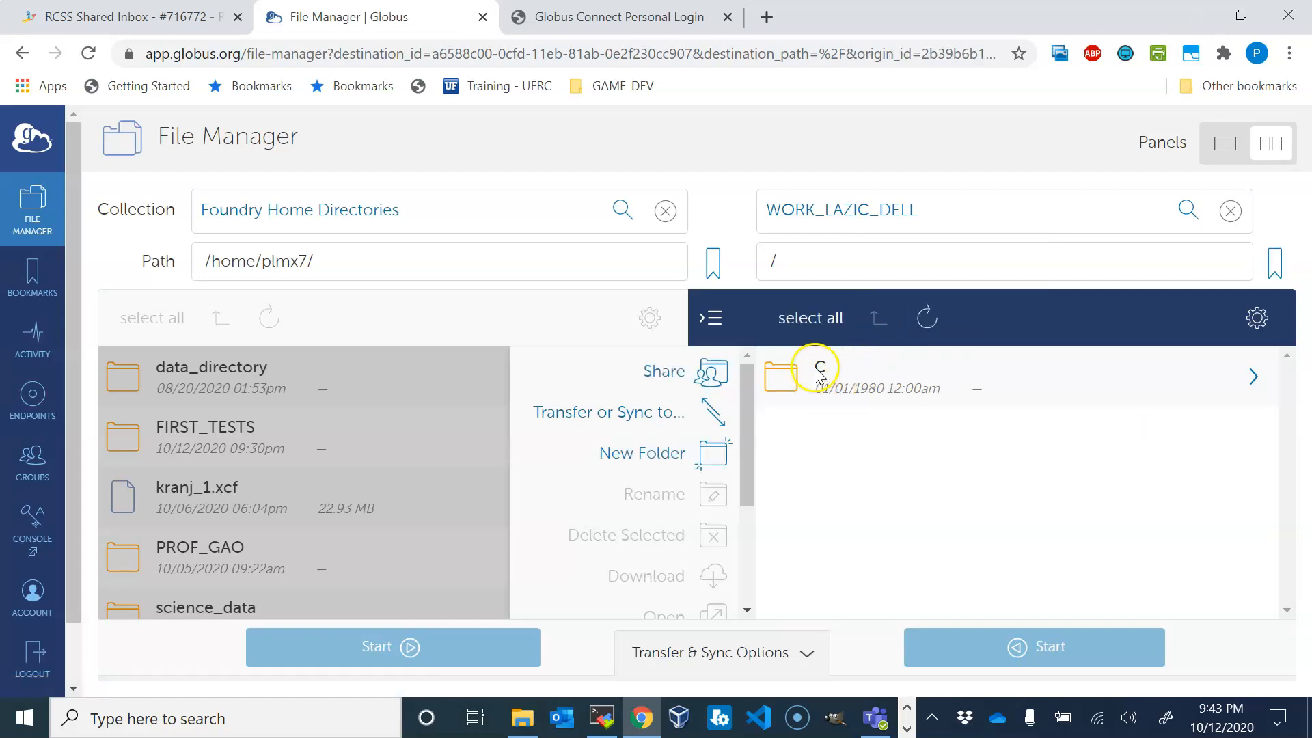
click(804, 373)
double_click(804, 372)
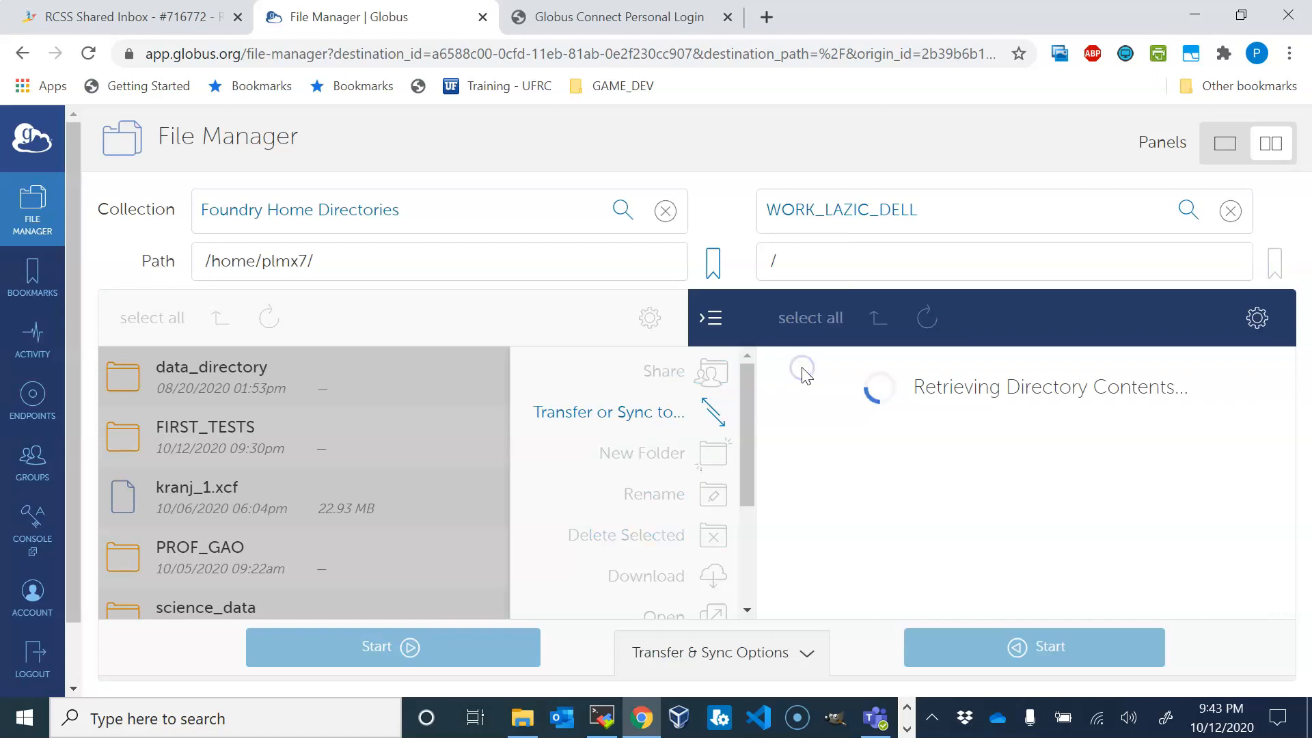
double_click(827, 382)
double_click(815, 378)
double_click(812, 380)
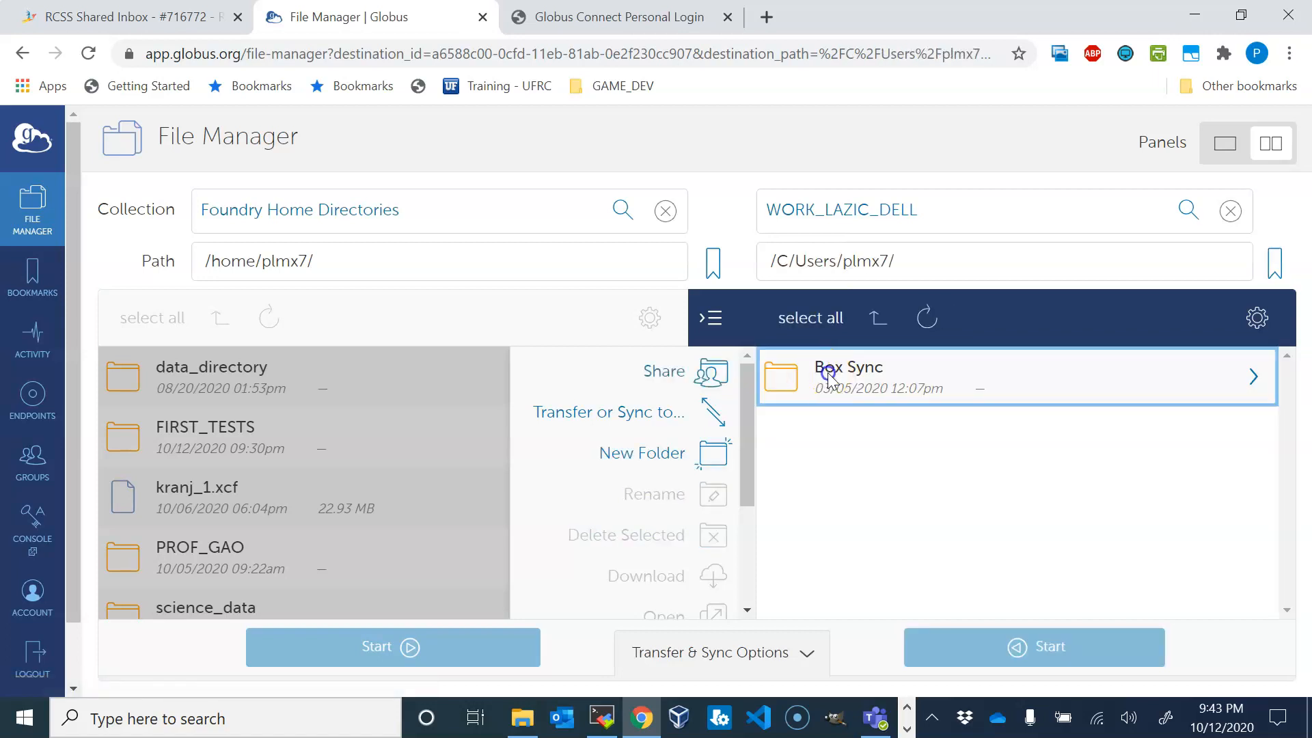
double_click(842, 397)
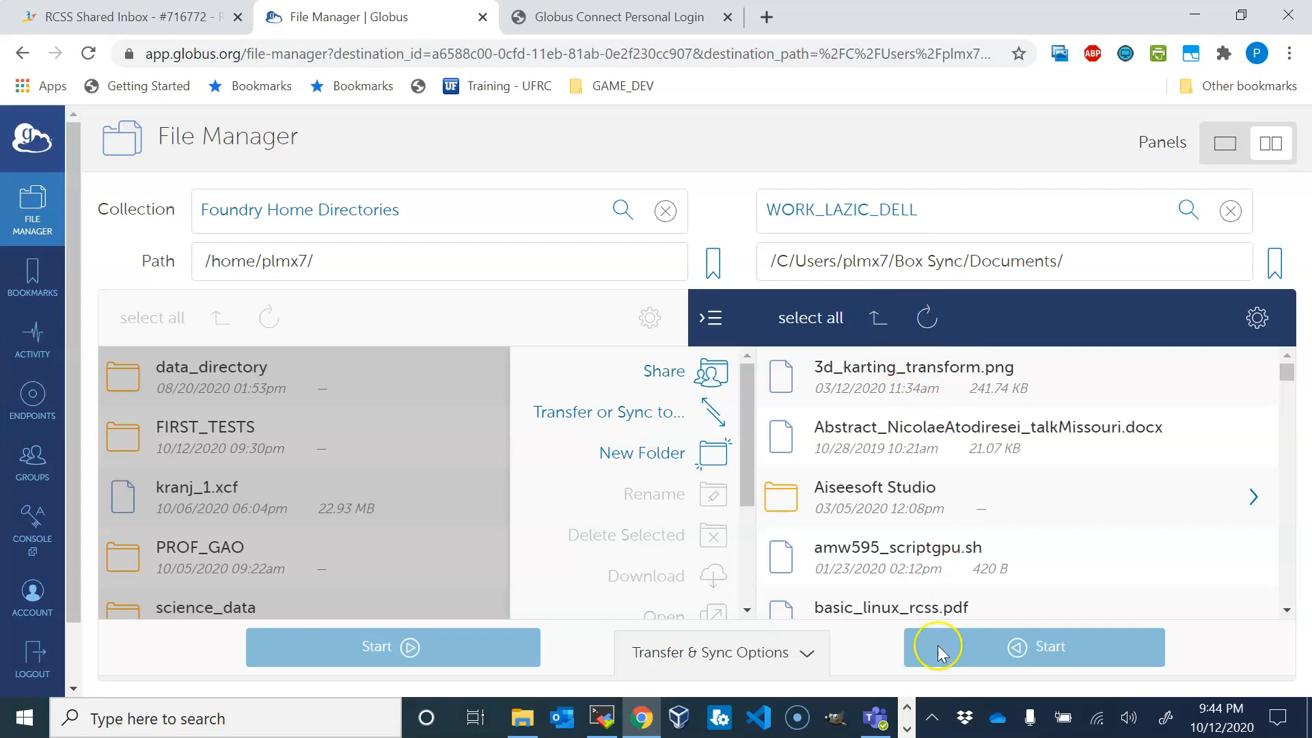
- Open the Globus Connect Personal options from the notification area and review the accessible folders list
click(931, 717)
right_click(910, 675)
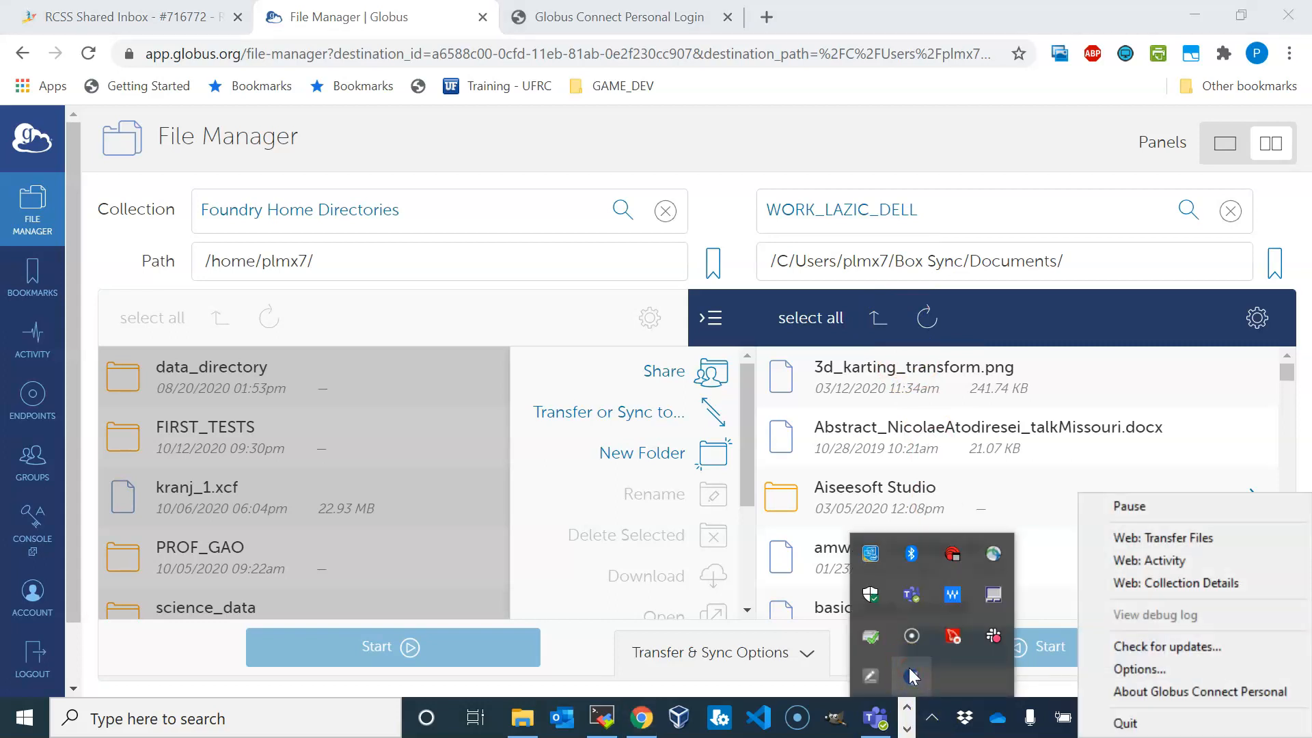
click(1138, 669)
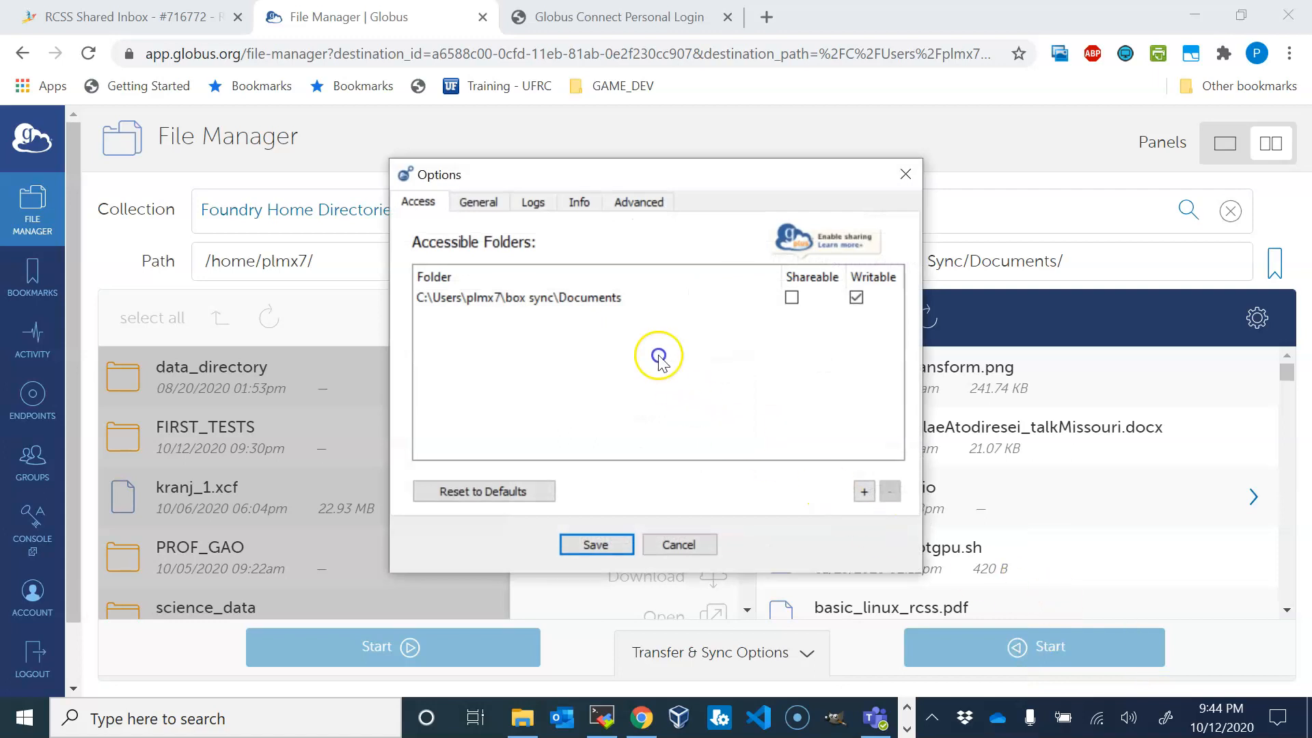
click(530, 296)
click(594, 299)
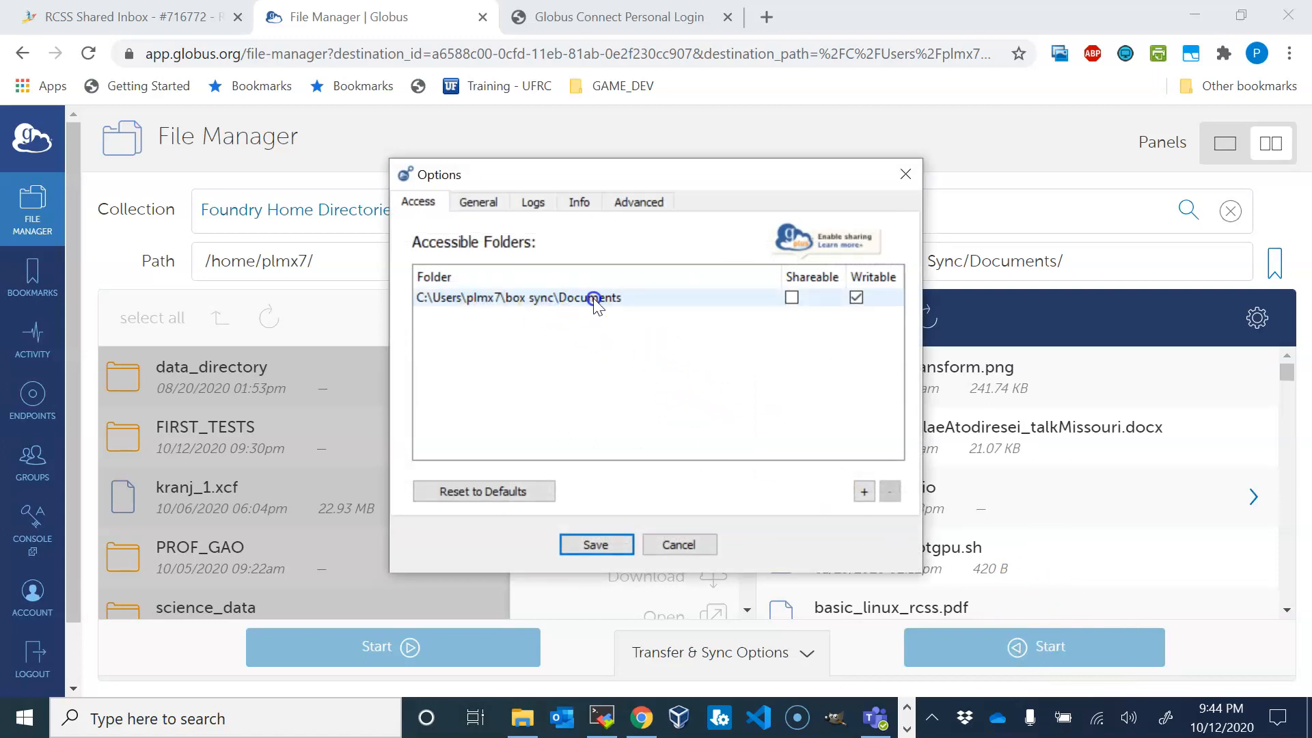
click(817, 422)
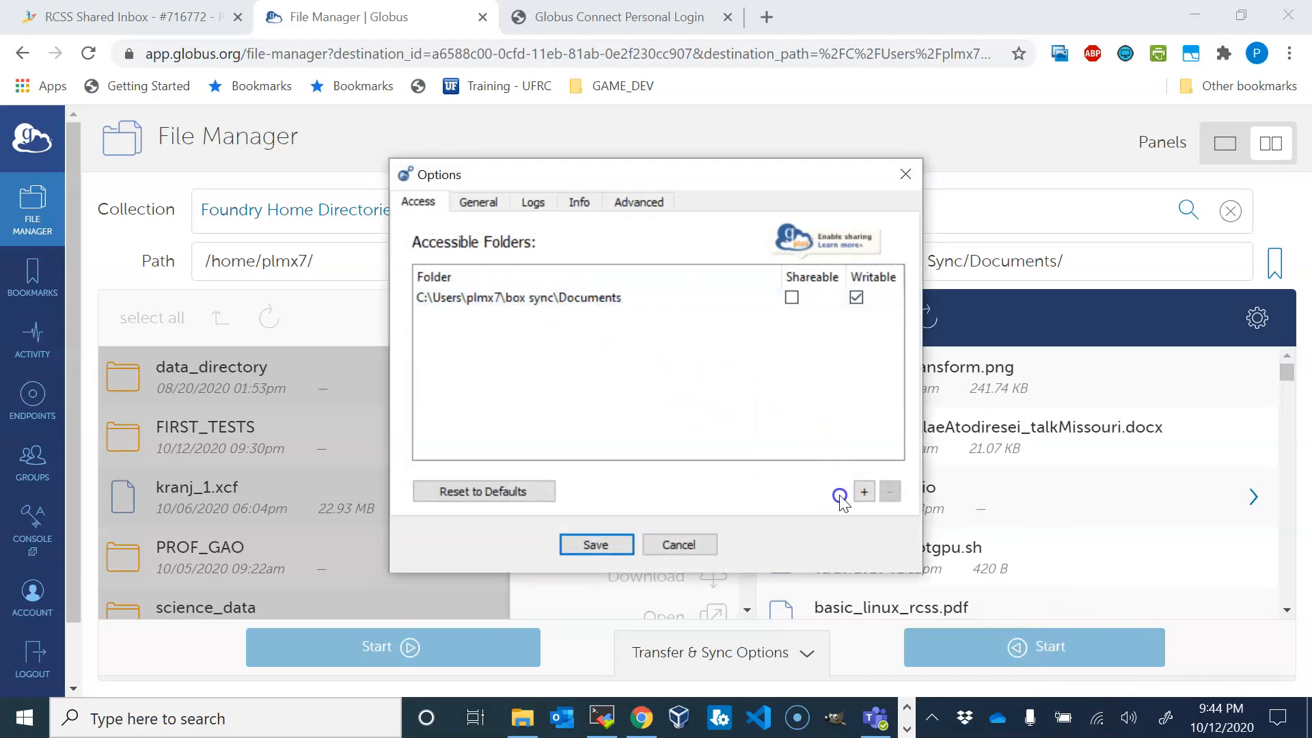
- Add C:\CLUSTER_EXCHANGE as an accessible folder and save the Globus Connect Personal options
click(865, 494)
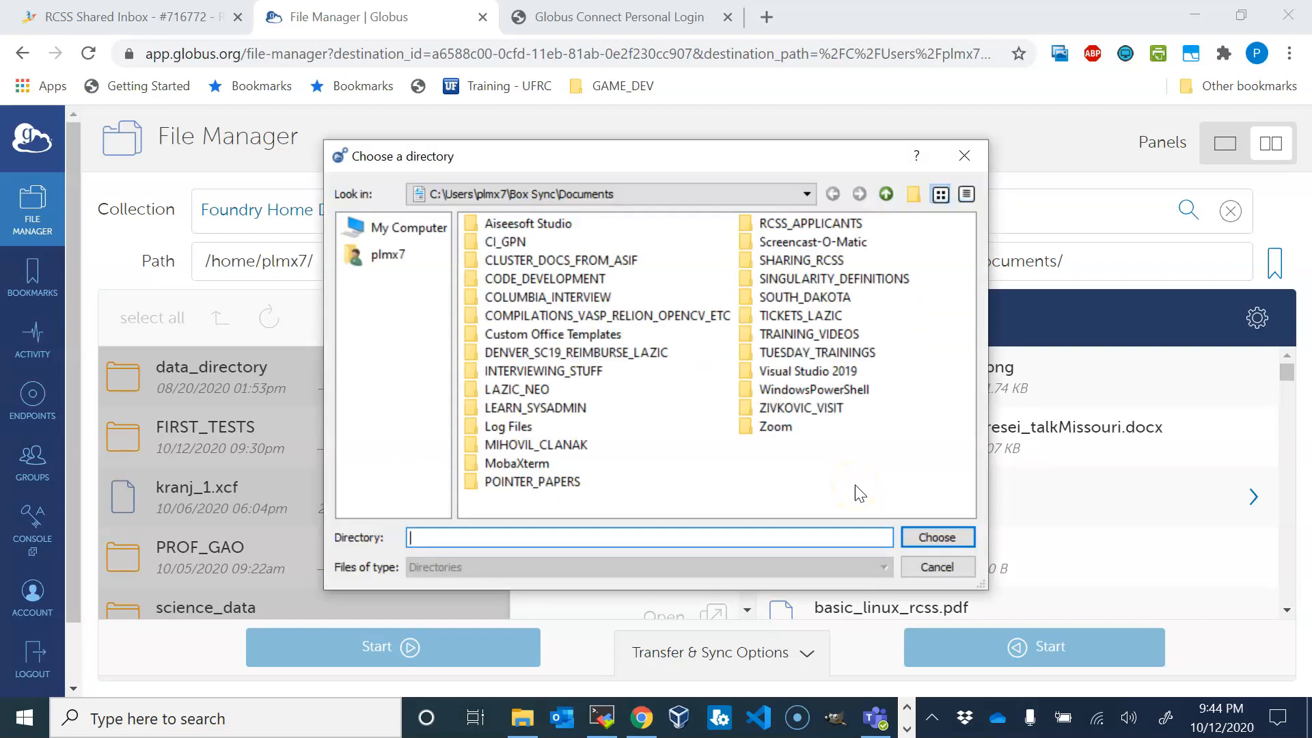
click(390, 231)
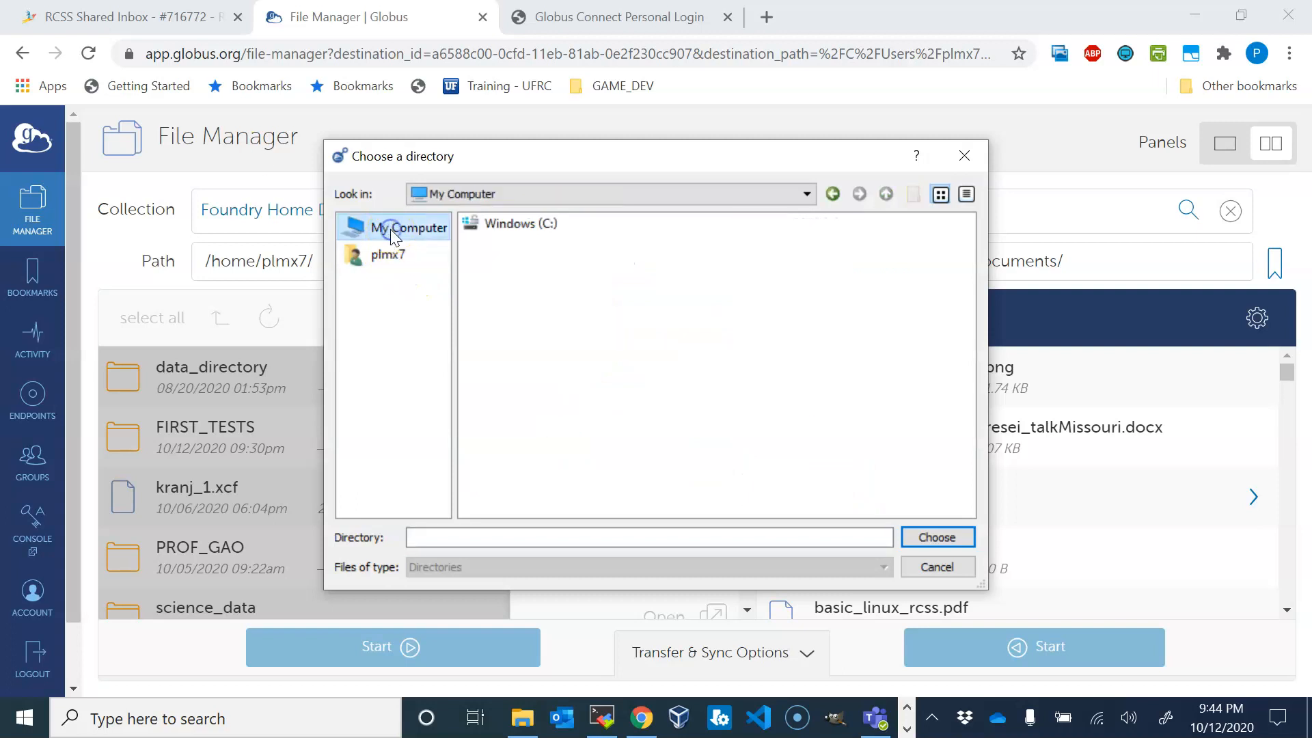
double_click(510, 226)
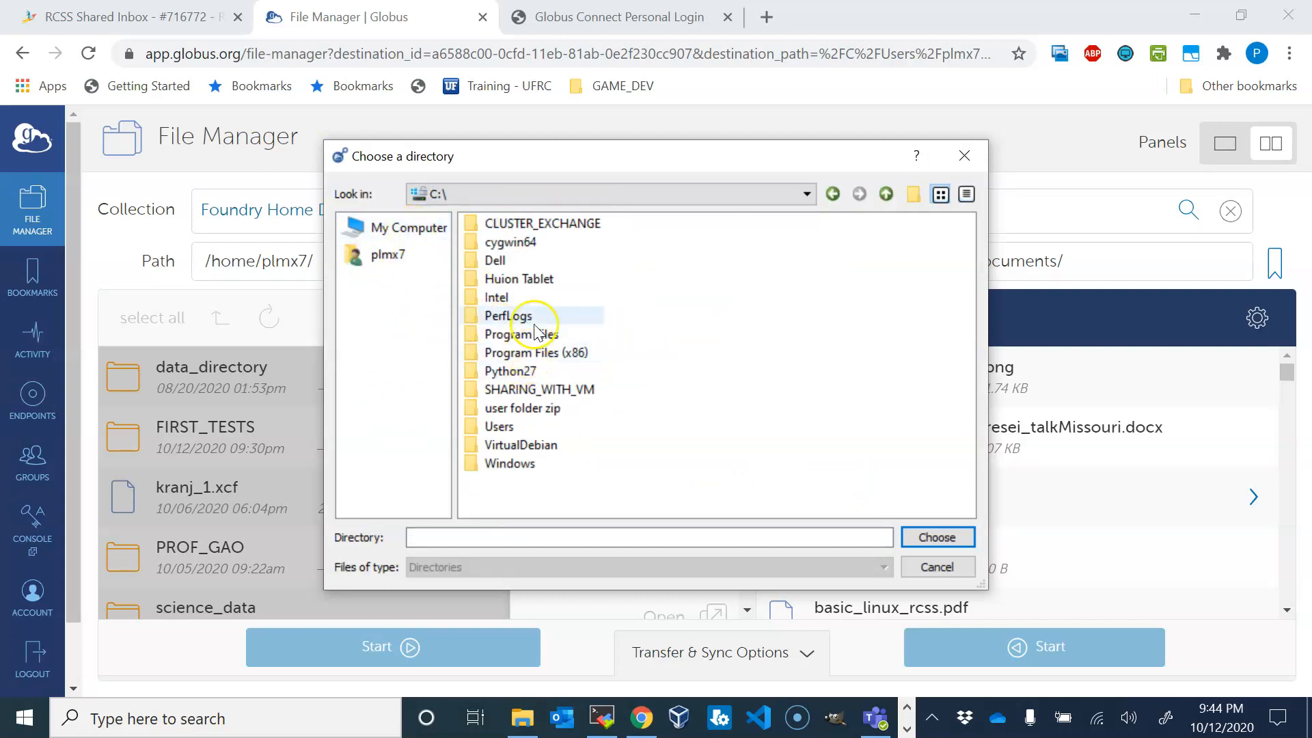
click(531, 228)
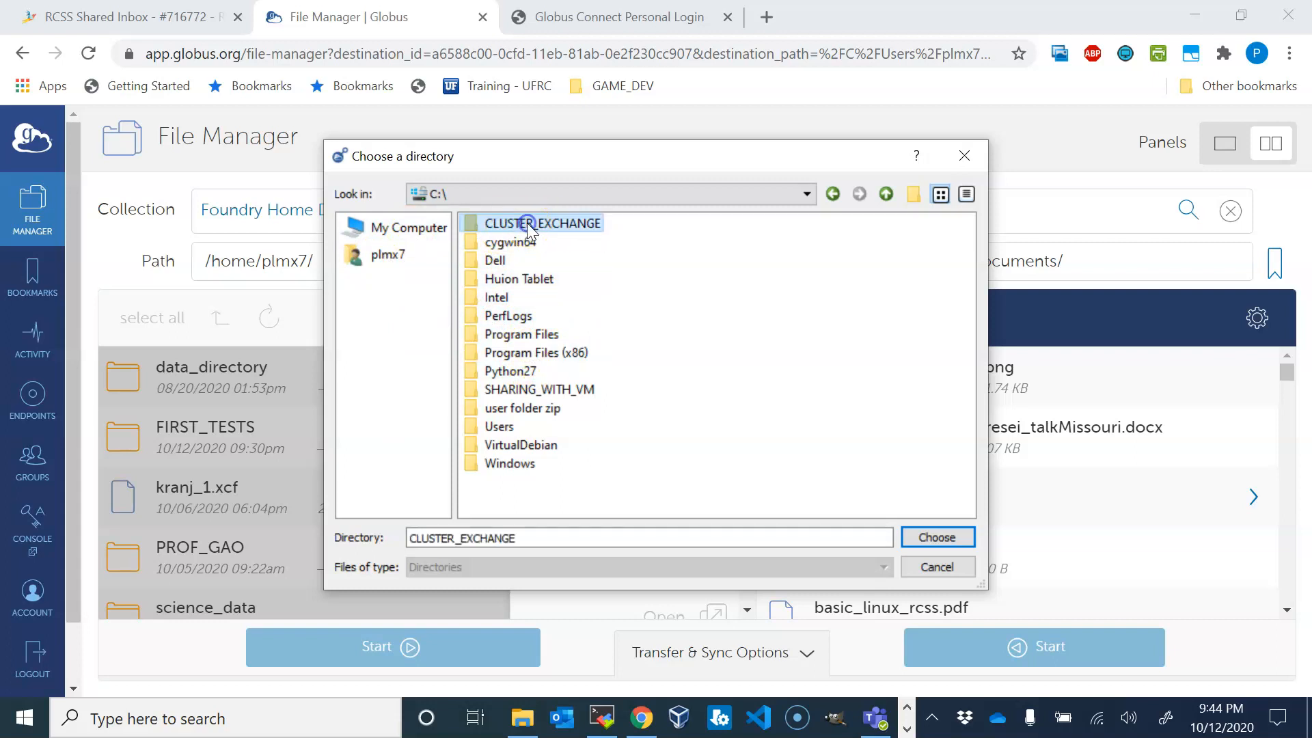
click(924, 539)
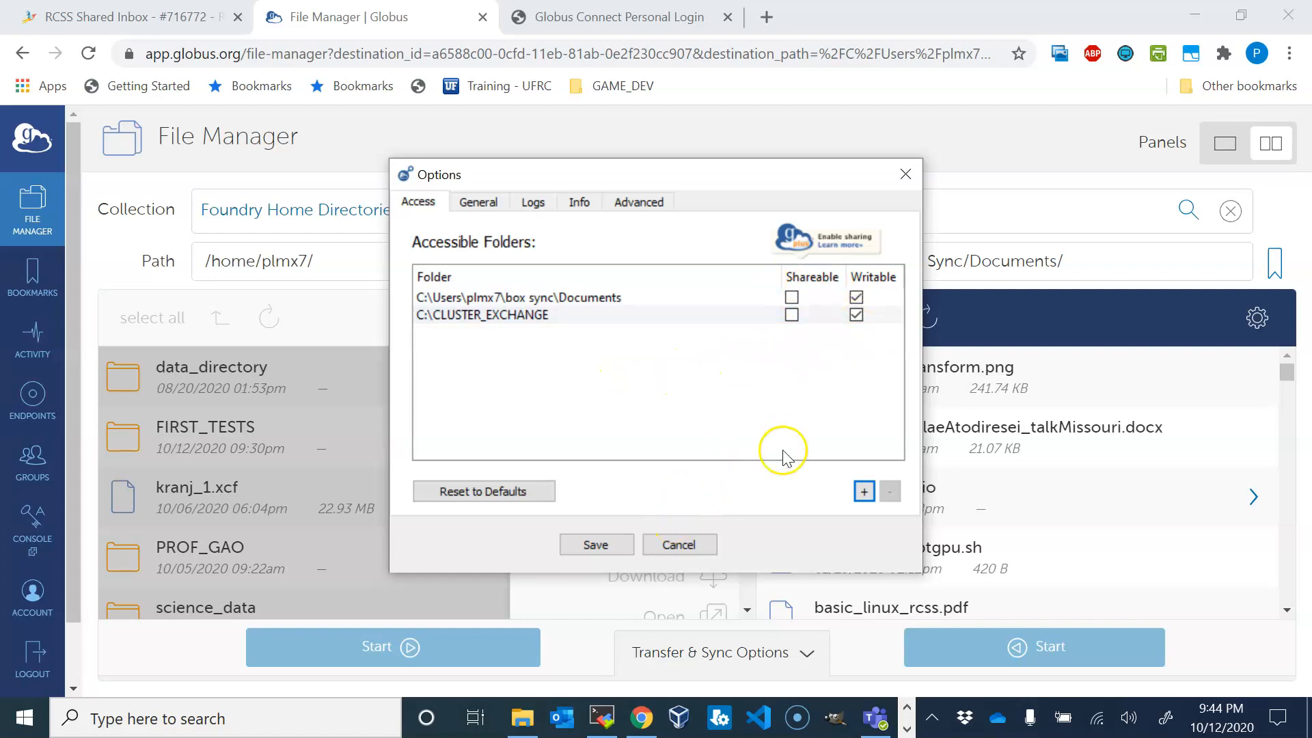
click(594, 544)
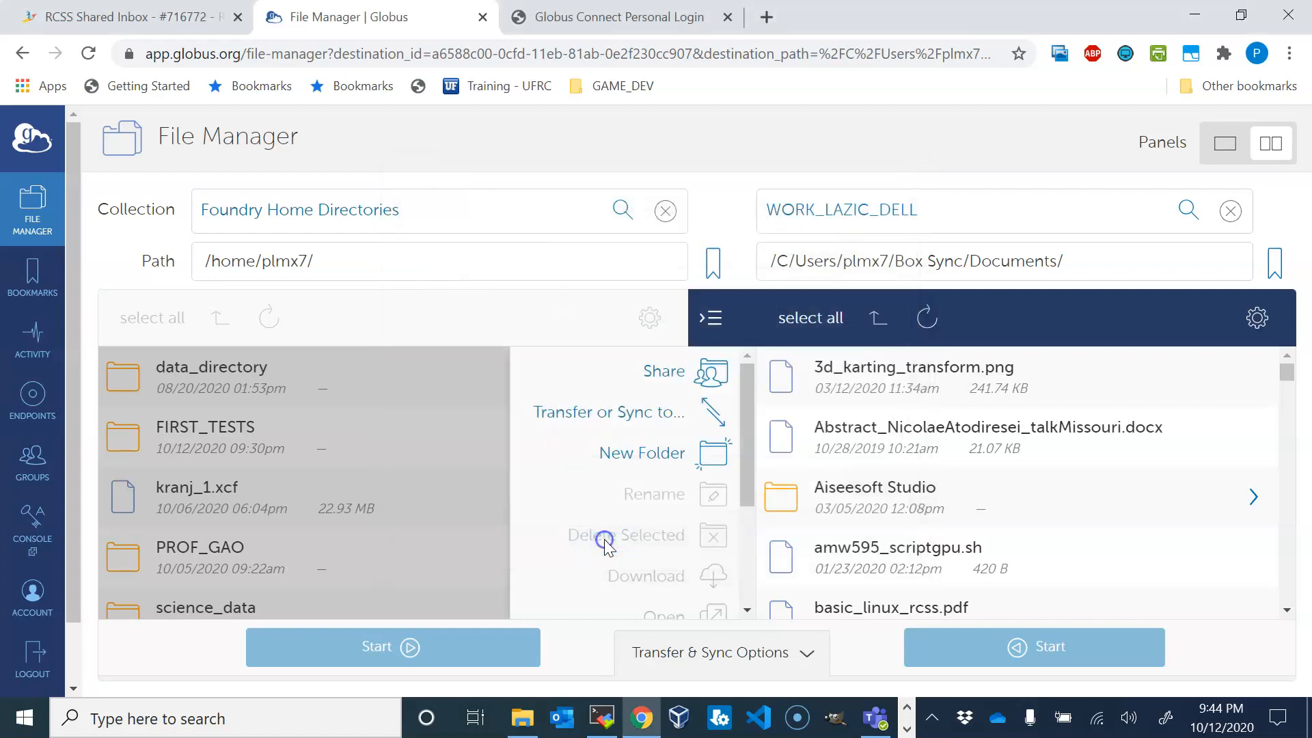
- Go back up to the C folder in the work Dell collection and select the CLUSTER_EXCHANGE folder
click(876, 319)
click(877, 320)
click(874, 317)
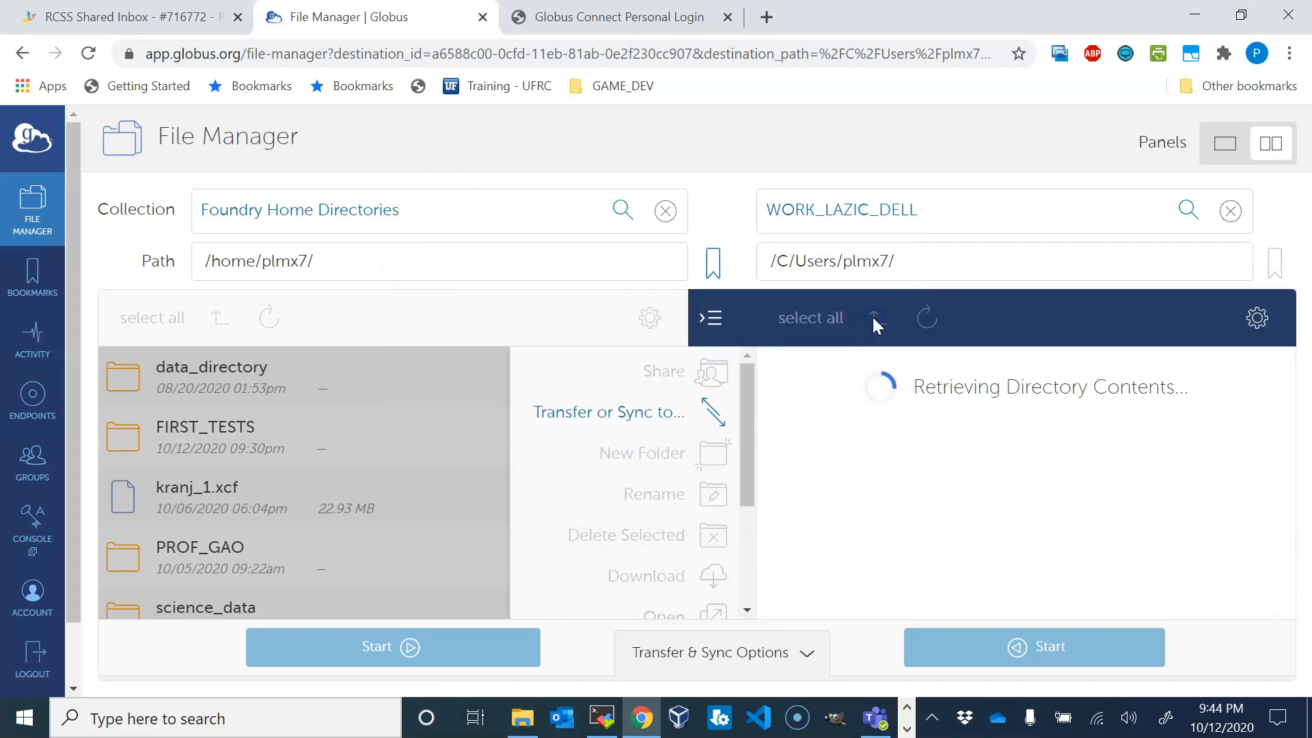
click(874, 318)
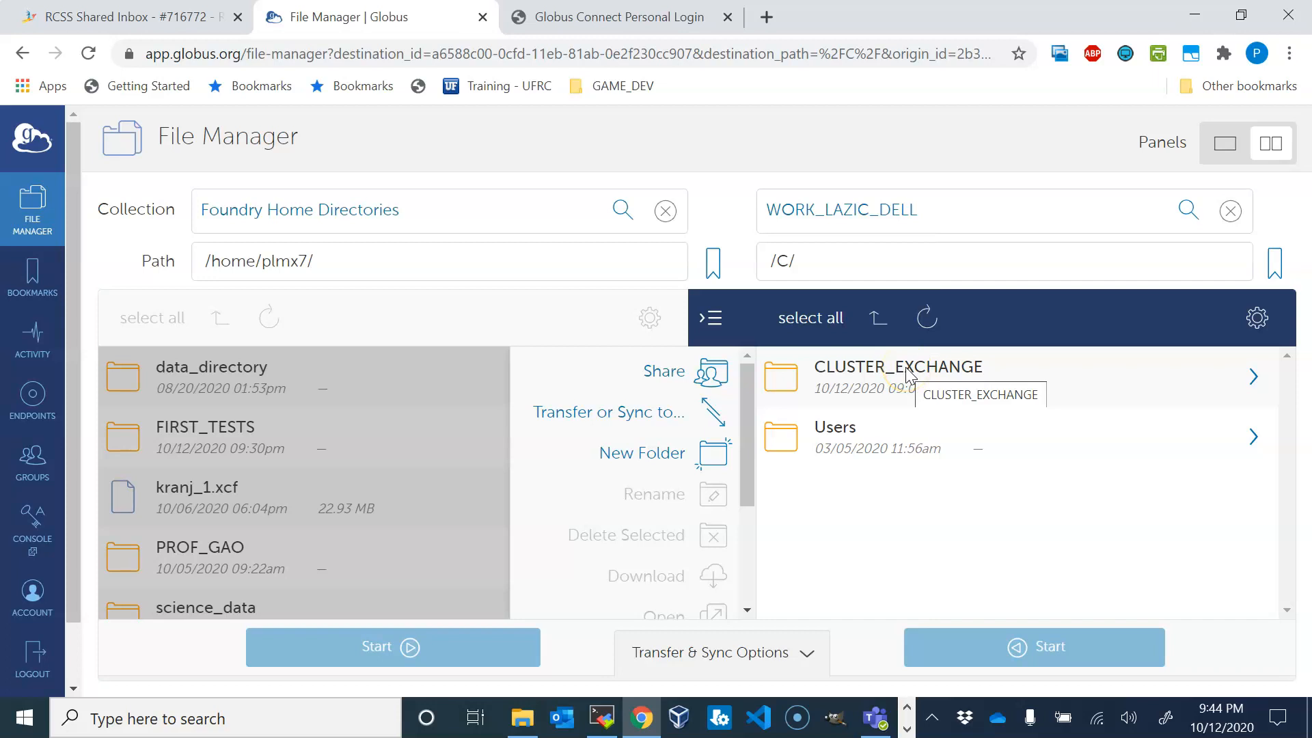
click(845, 373)
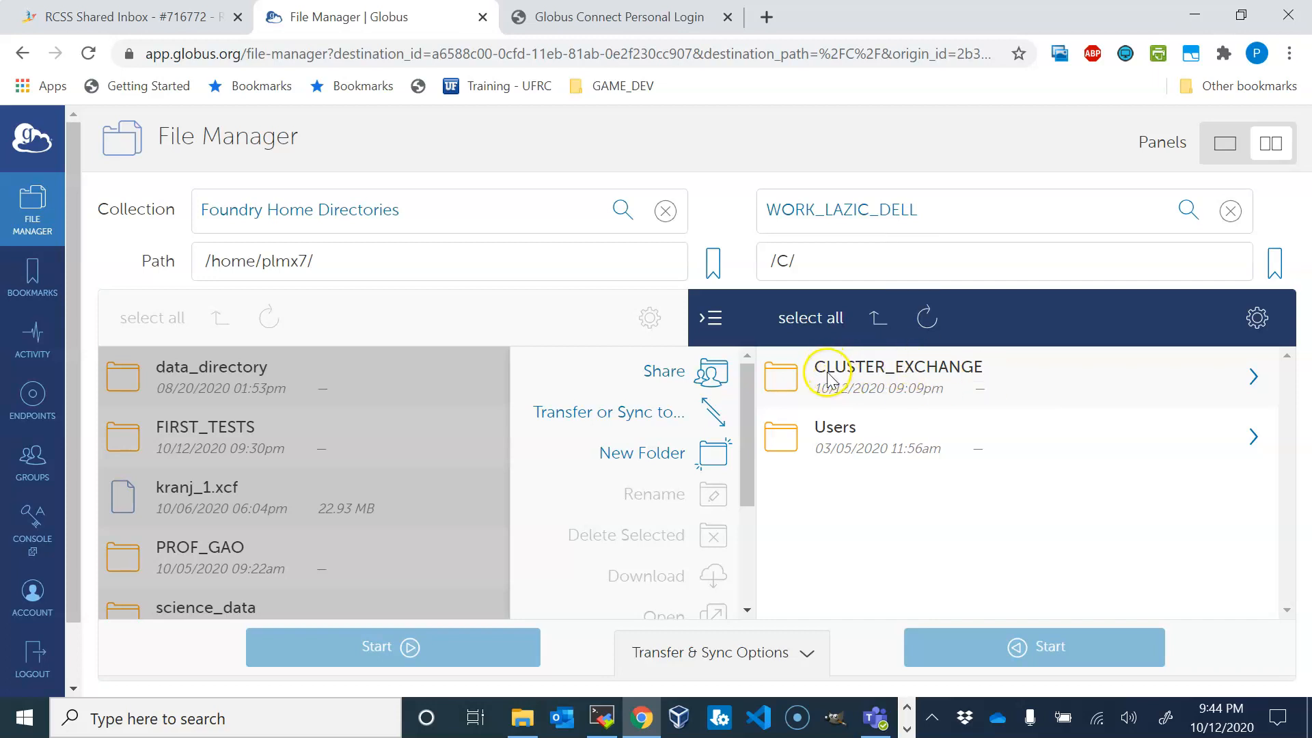
click(829, 378)
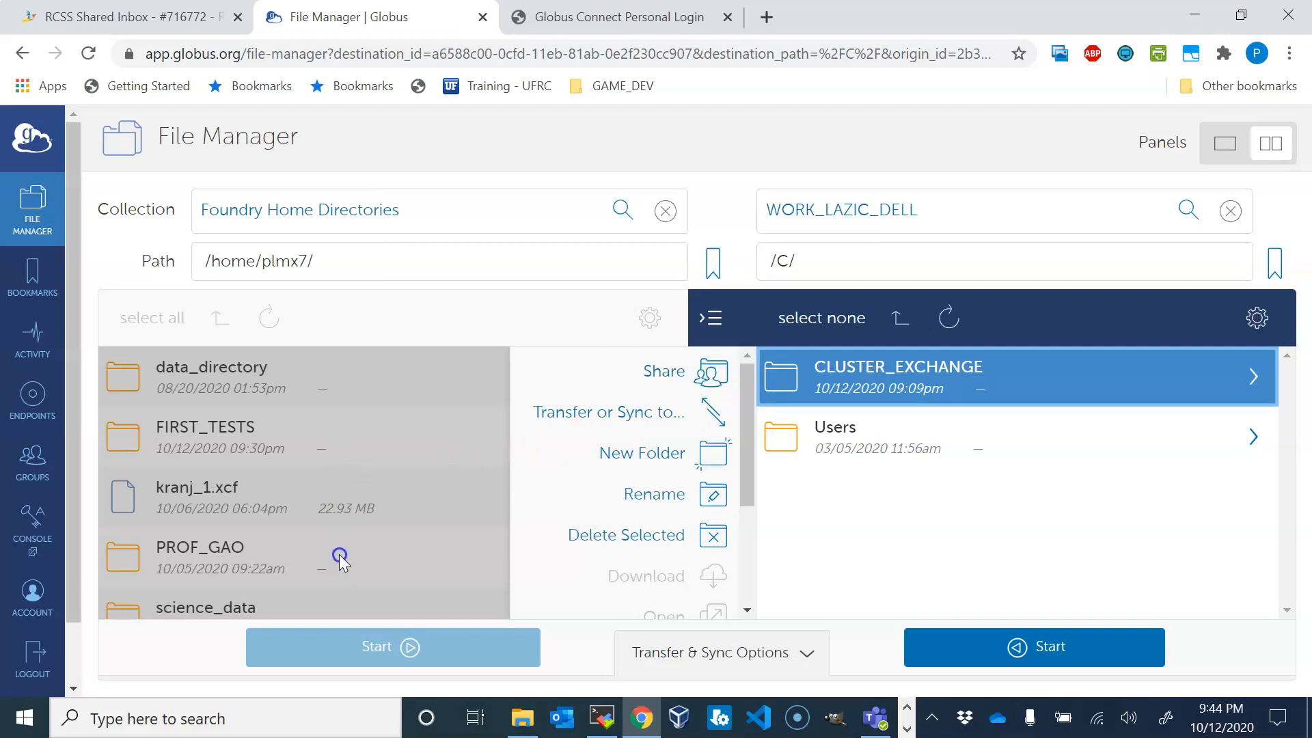
- Open the FIRST_TESTS folder in the Foundry Home Directories collection
click(214, 432)
click(224, 440)
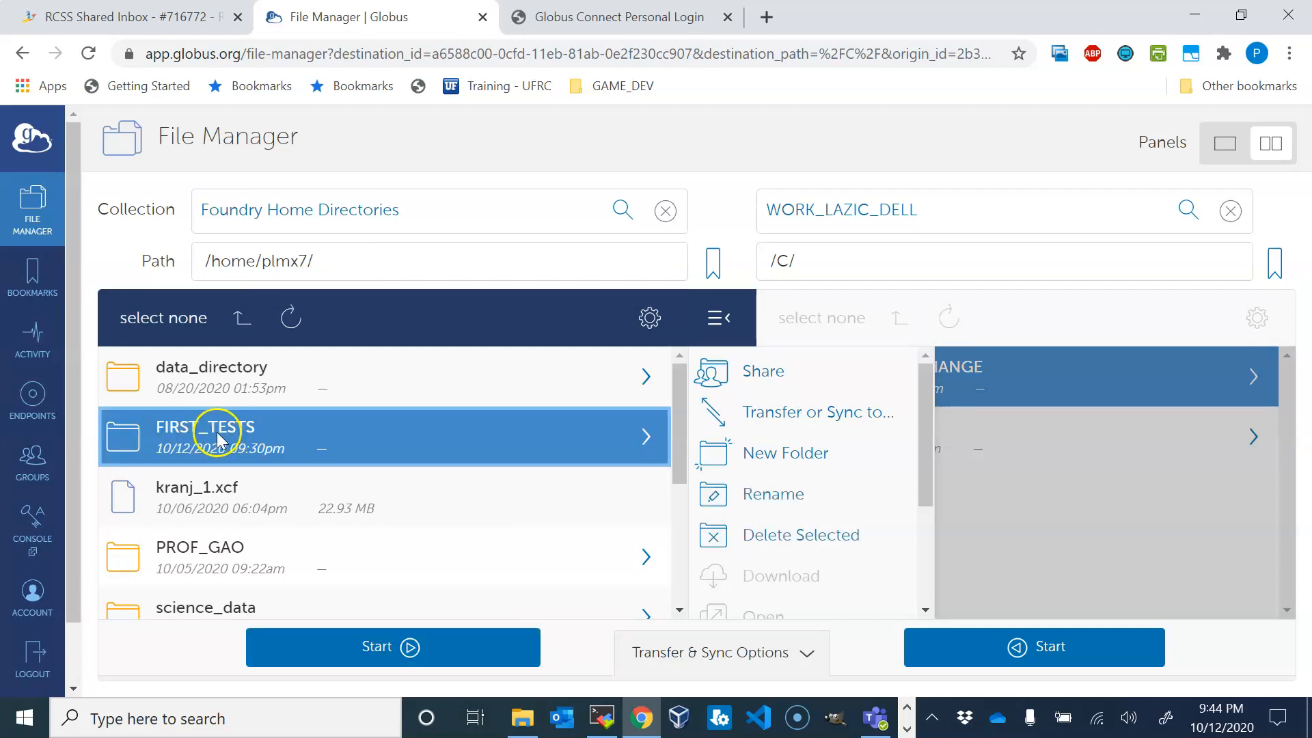
double_click(216, 432)
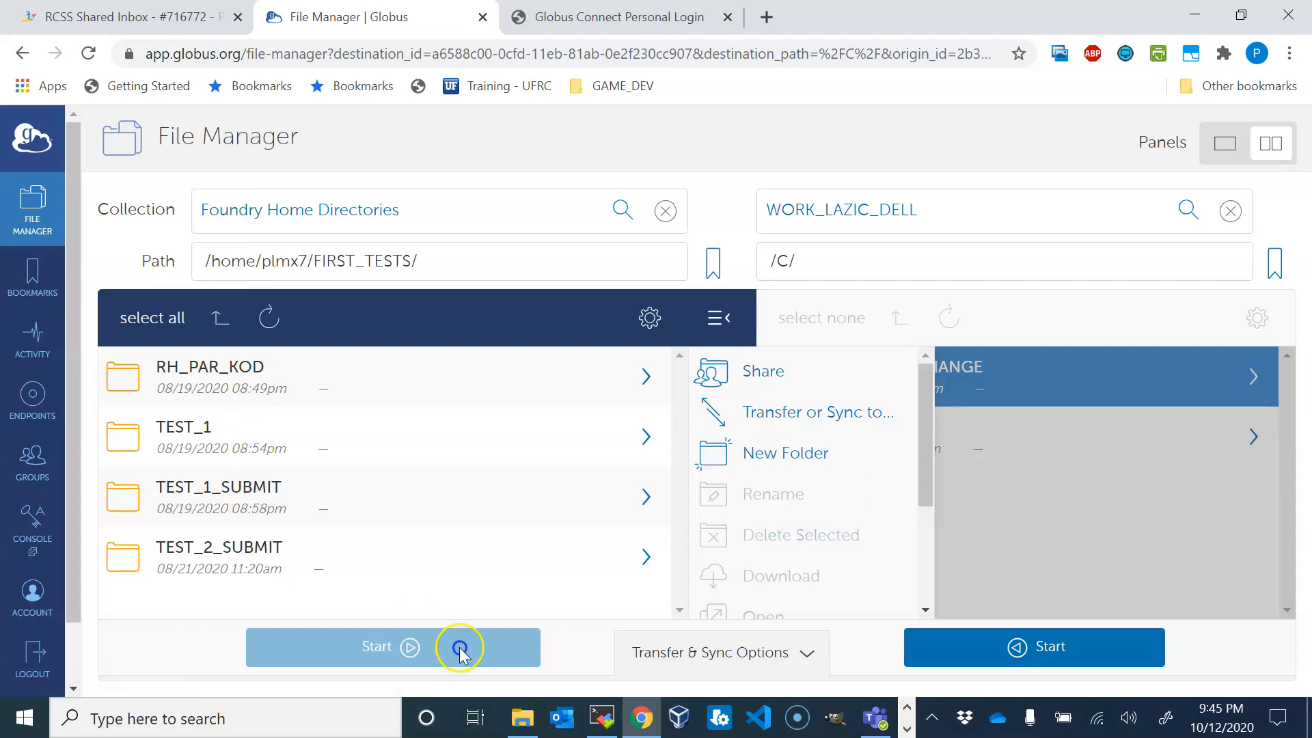
- Switch to the MobaXterm session on Foundry, change into FIRST_TESTS and list its contents with ls -tral
click(602, 718)
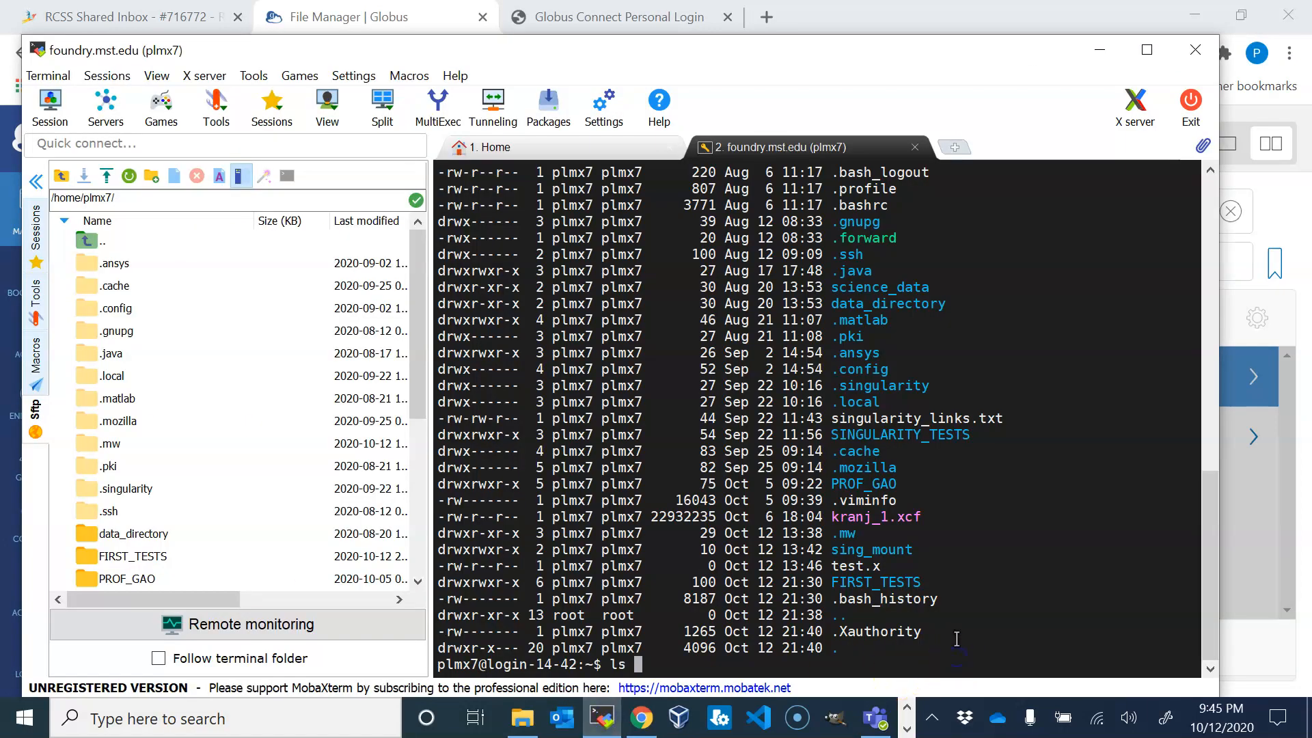
text(cd FI)
key(Tab)
key(Return)
text(ls -tra)
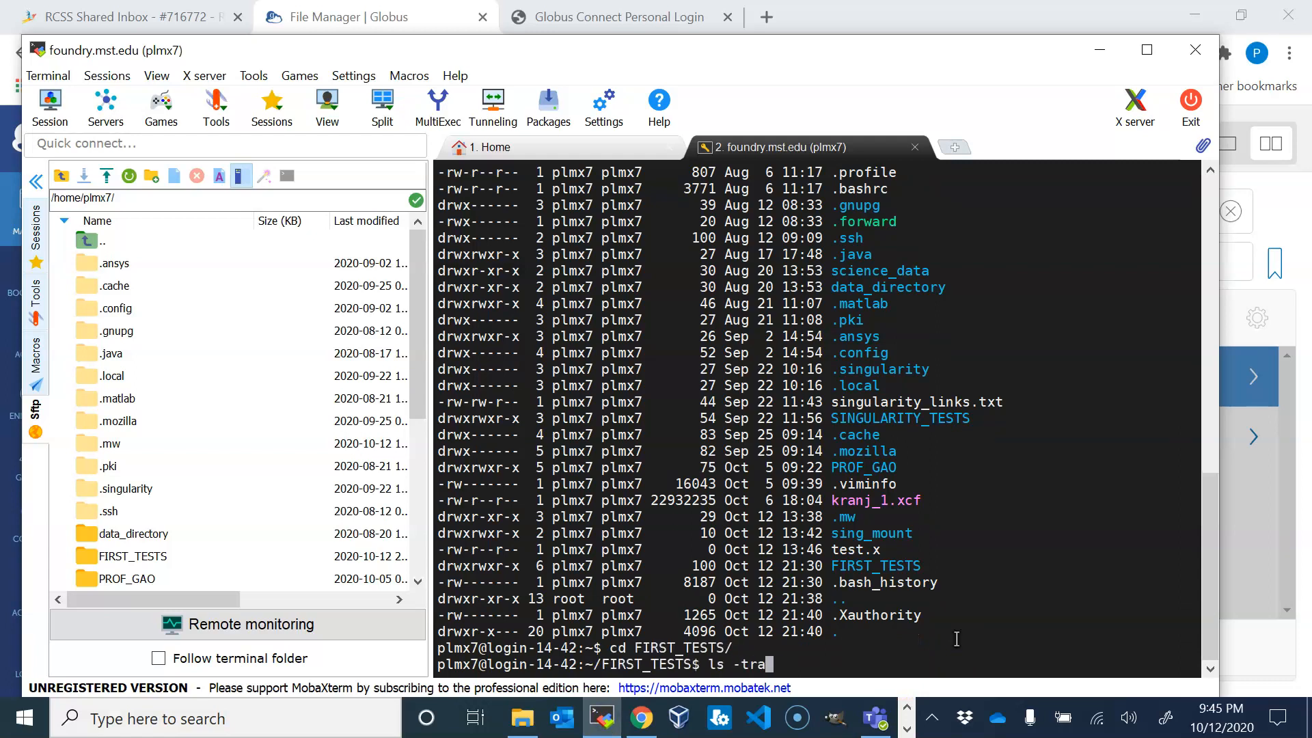
text(l)
key(Return)
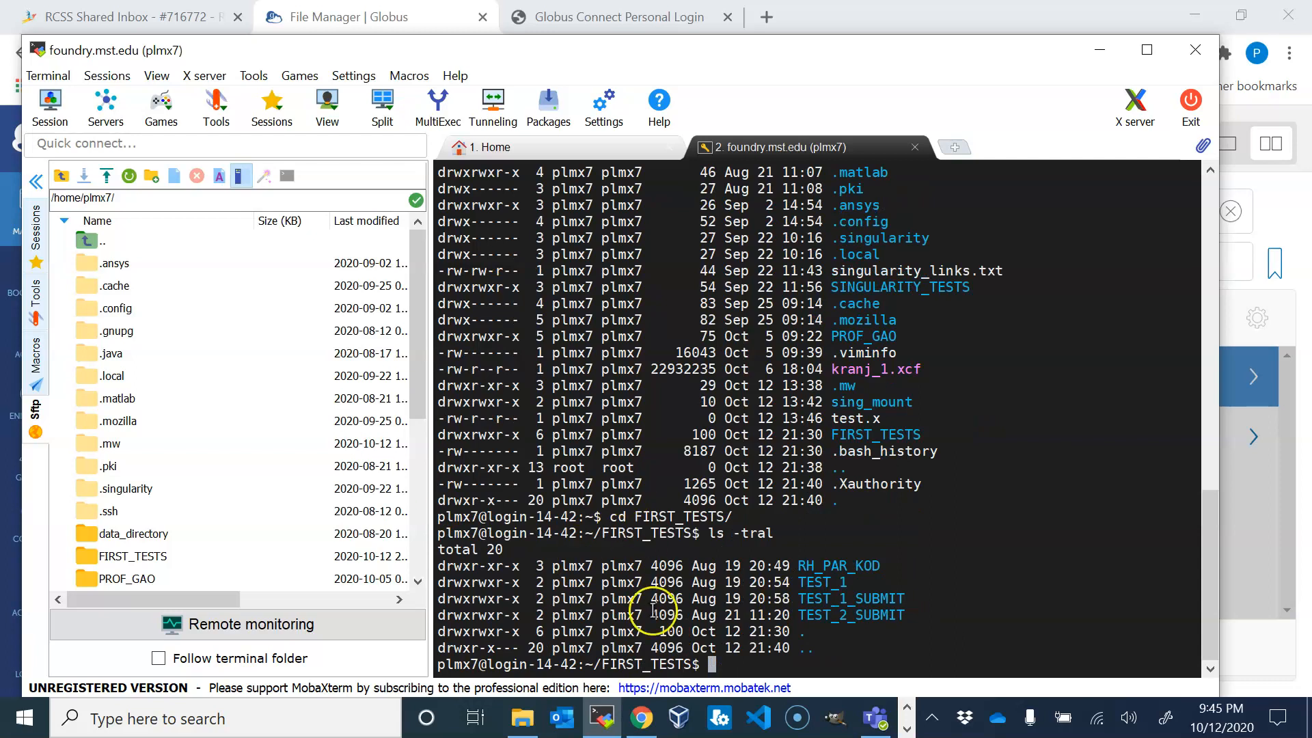
- Return to Globus in Chrome and, with only CLUSTER_EXCHANGE selected, start its transfer from the work Dell collection to FIRST_TESTS on Foundry
click(642, 724)
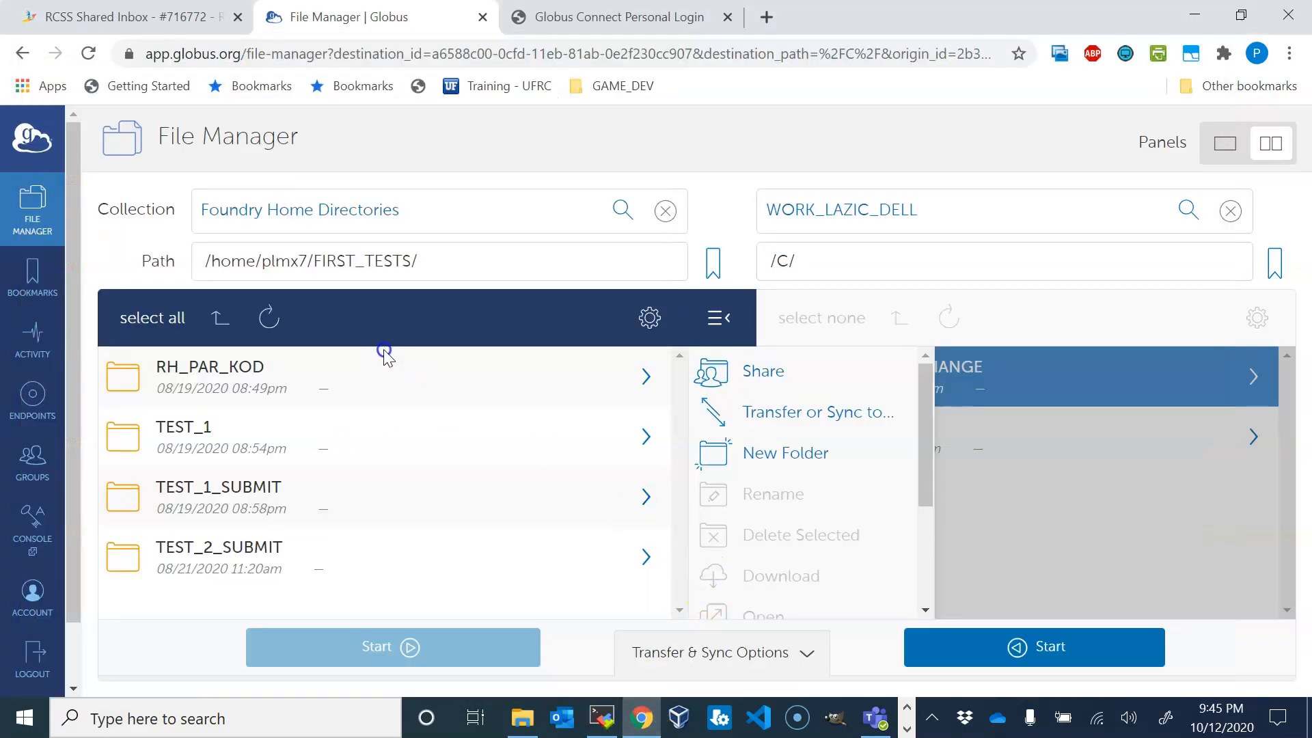
click(976, 387)
click(917, 378)
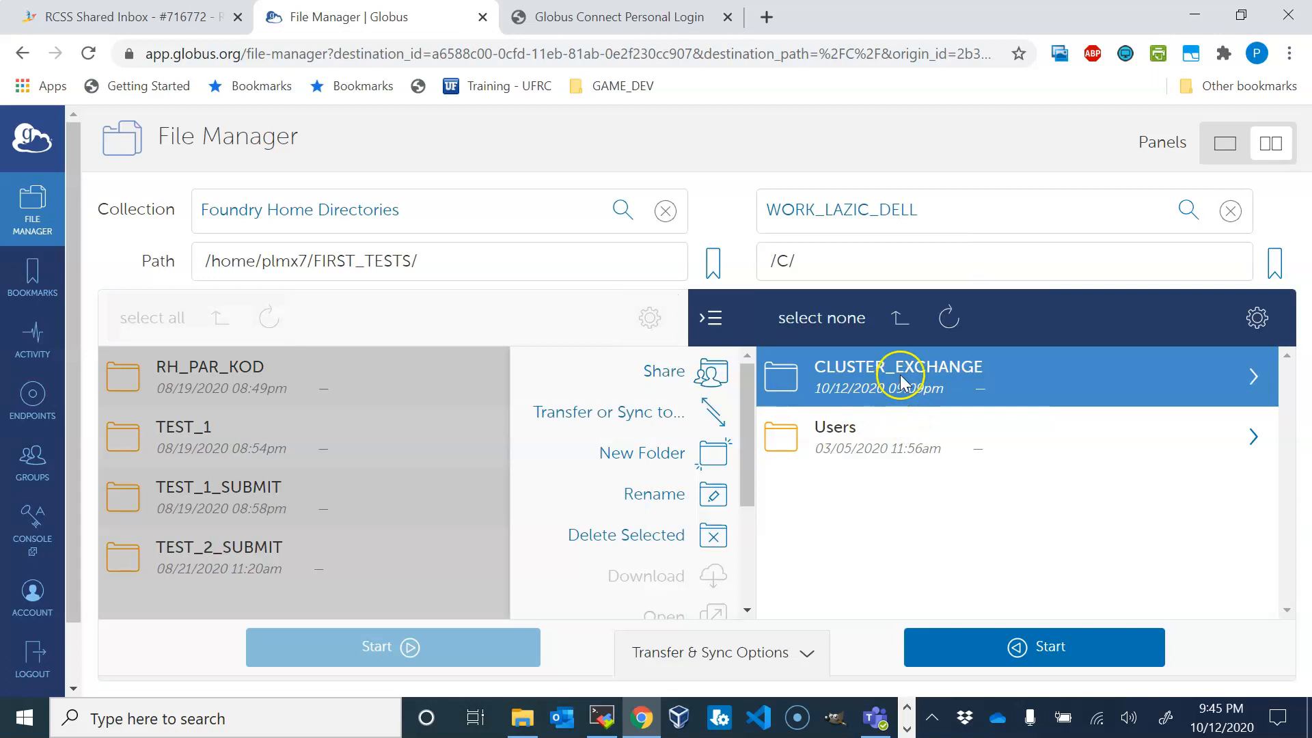
click(890, 444)
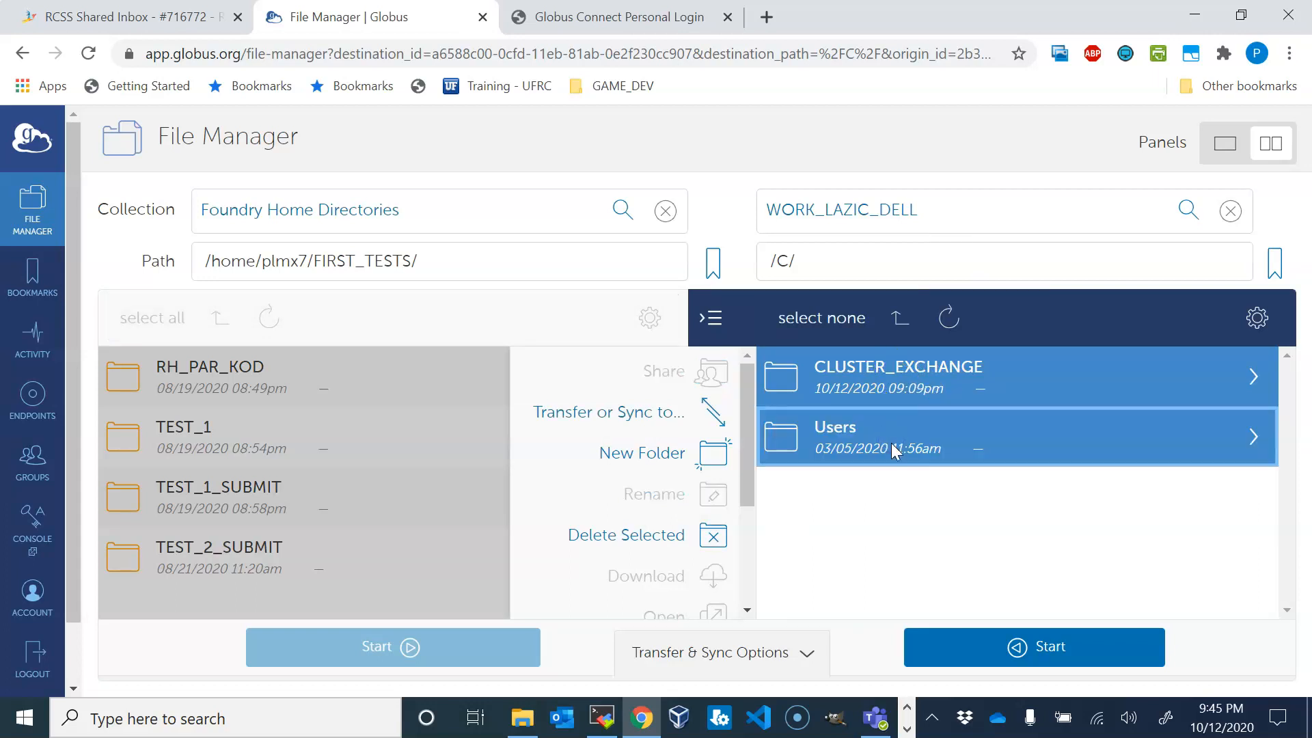
click(906, 443)
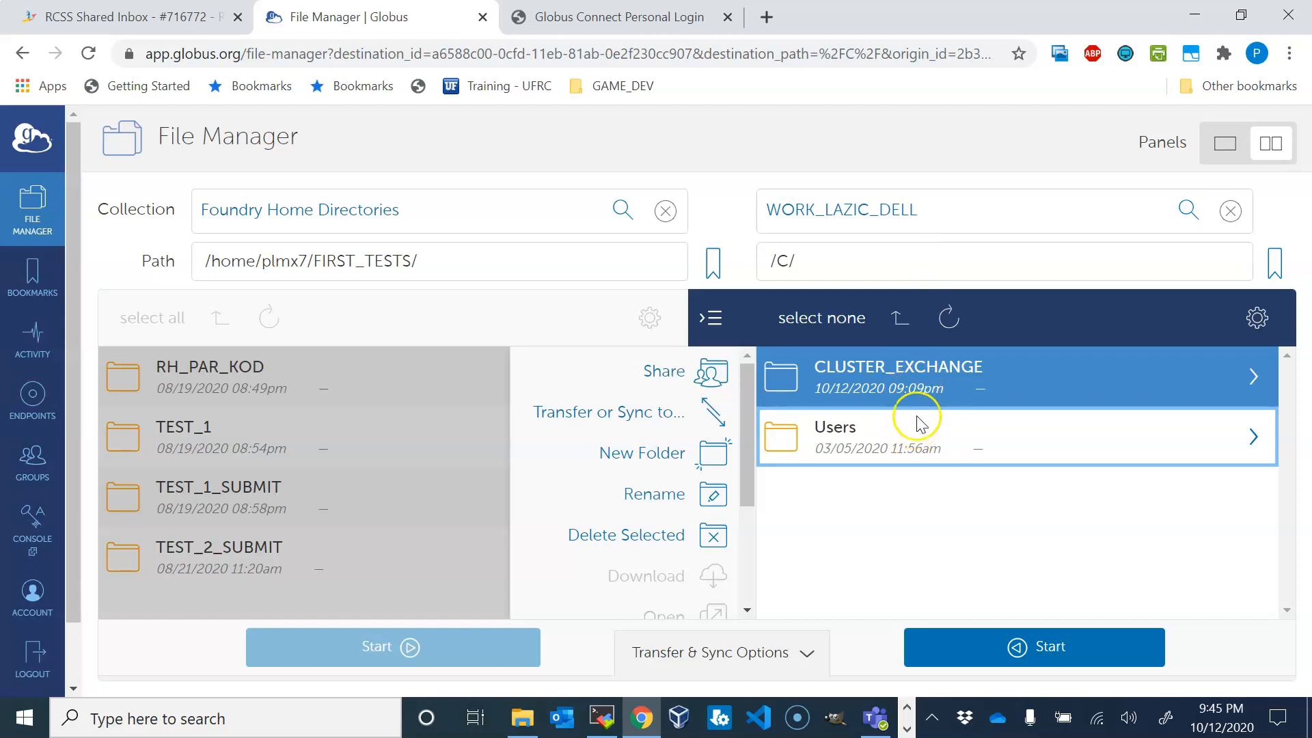
click(910, 442)
click(911, 441)
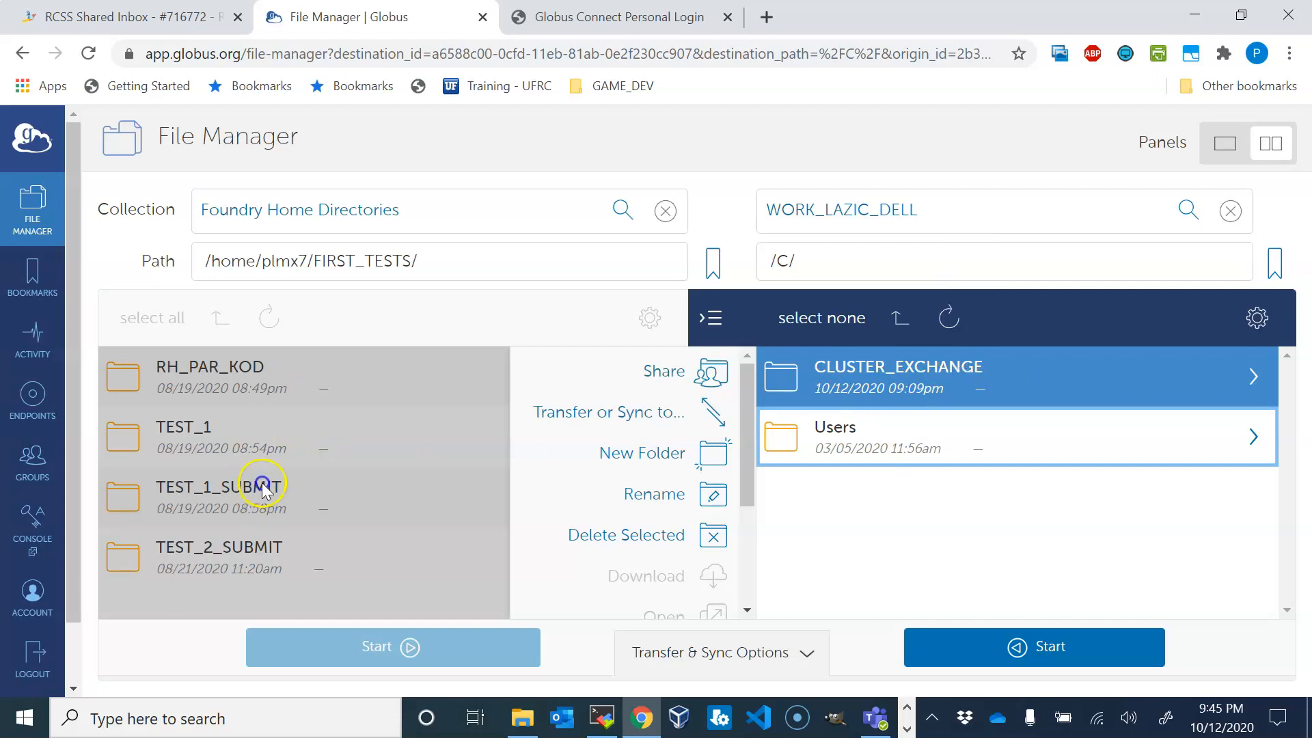
drag(413, 260, 200, 267)
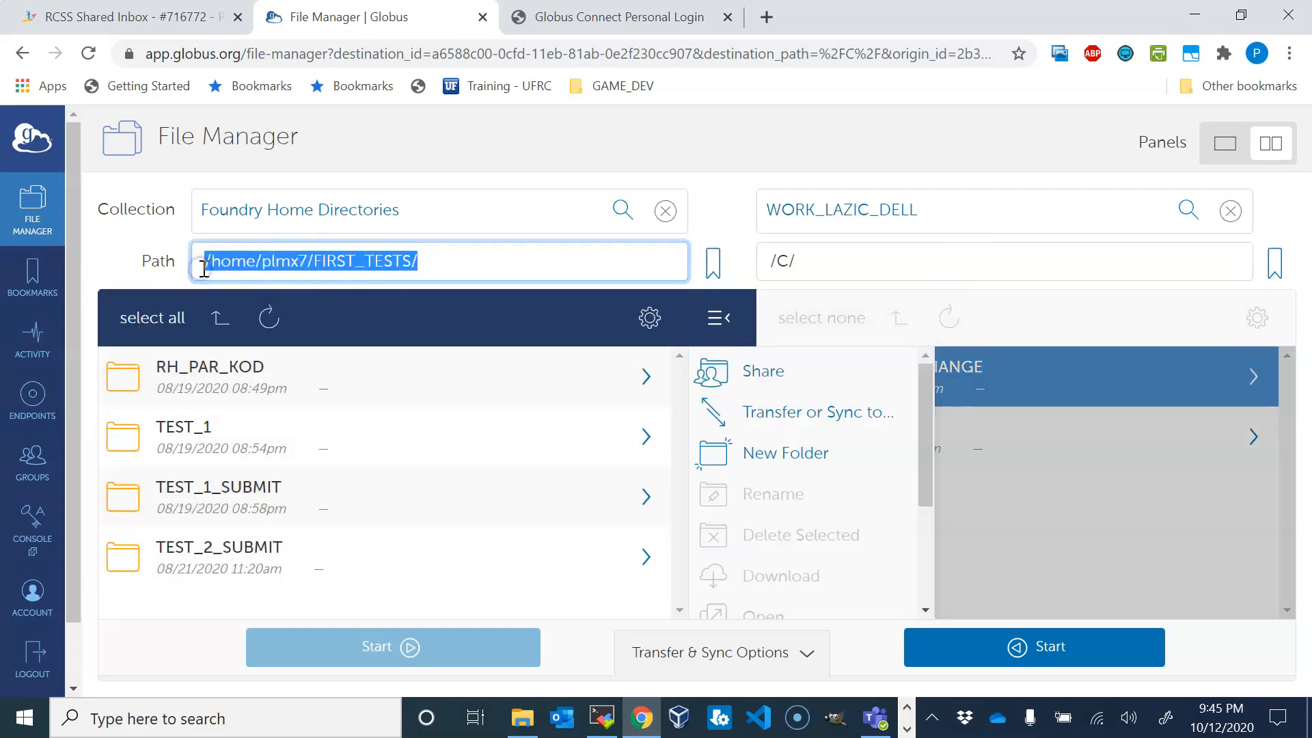
click(1027, 376)
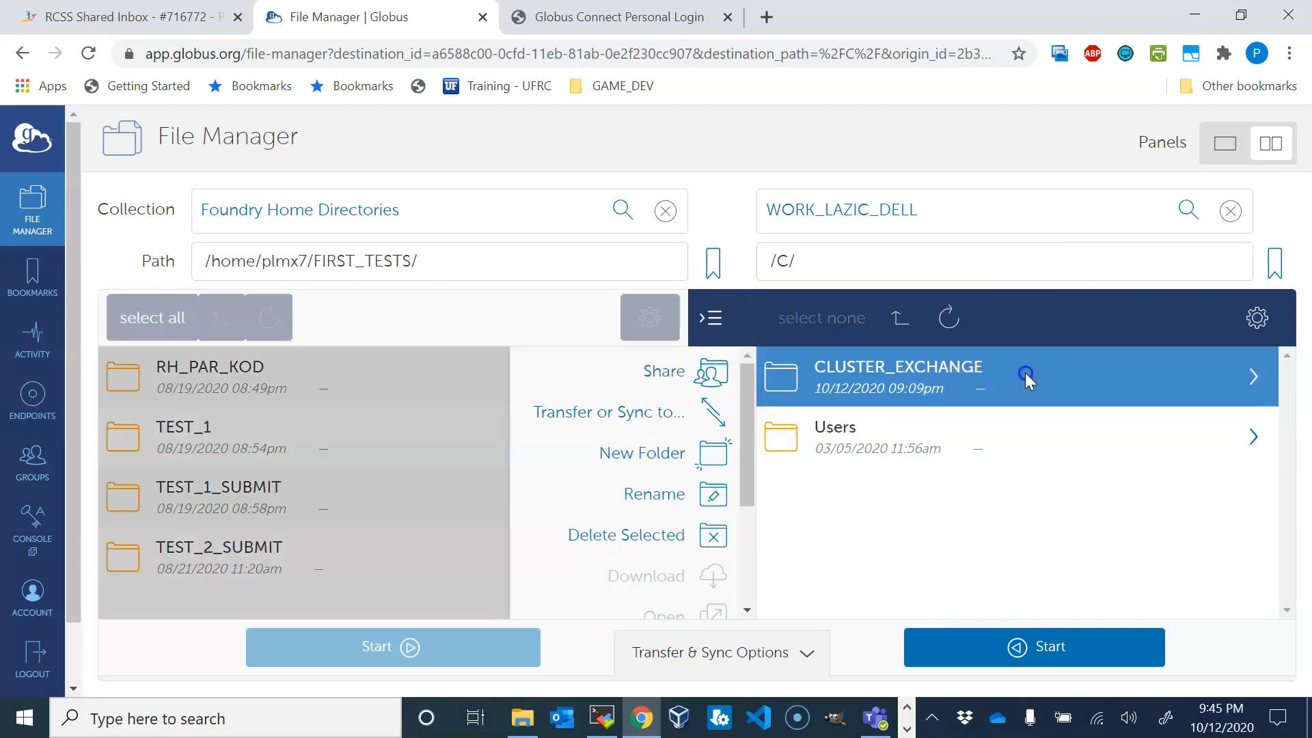
click(1045, 646)
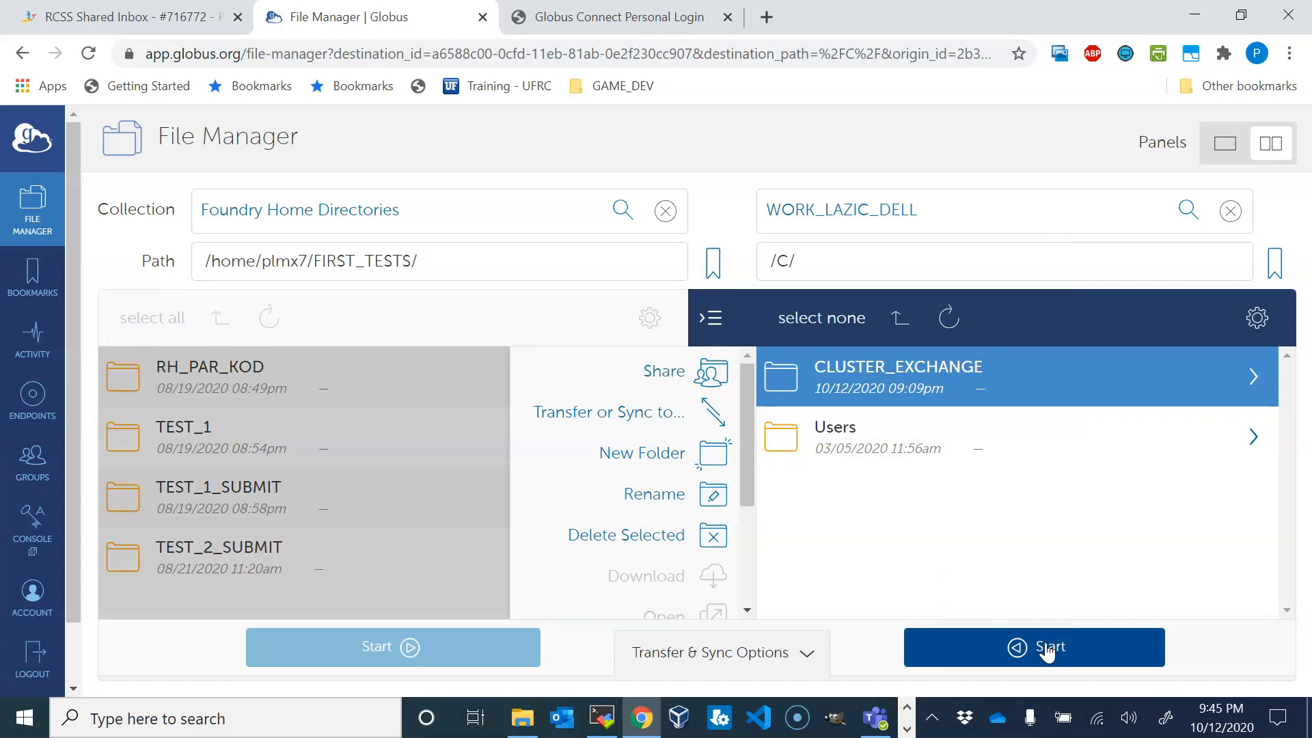
click(1046, 646)
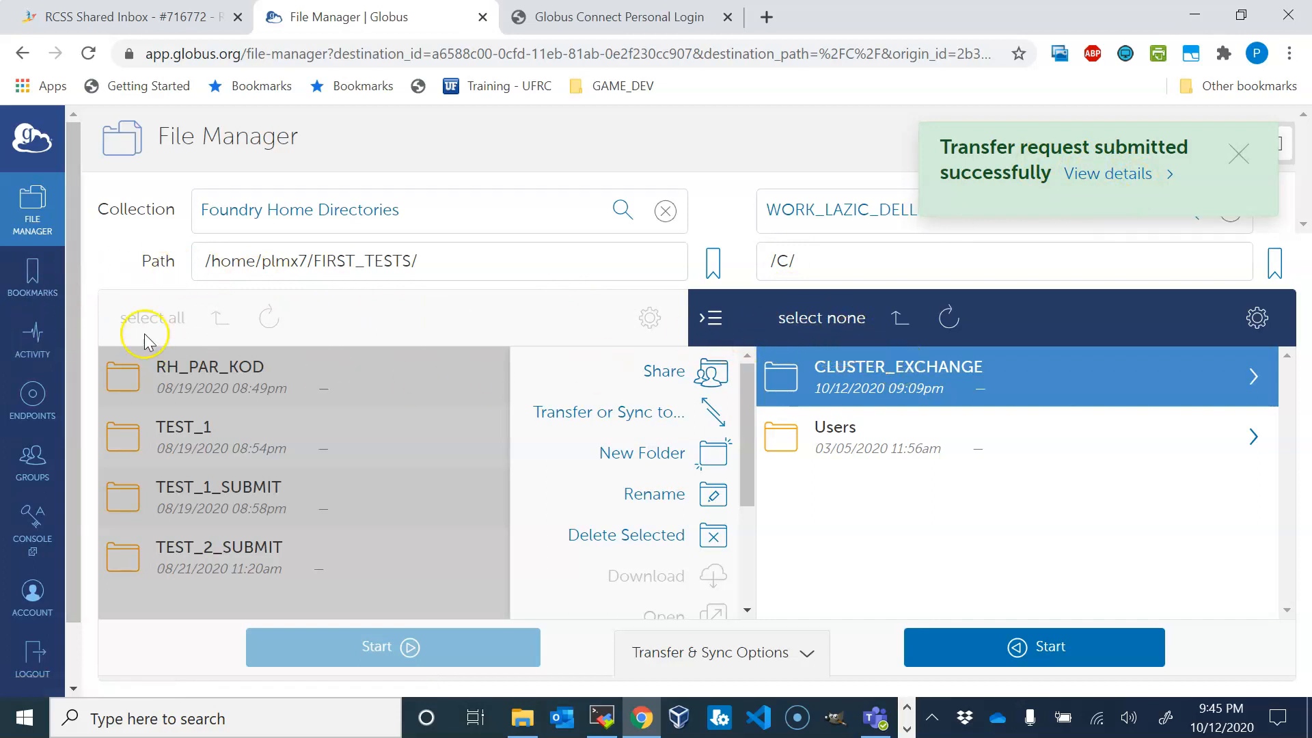
- Check the recent transfer activity, then return to the File Manager and refresh the FIRST_TESTS listing
click(32, 354)
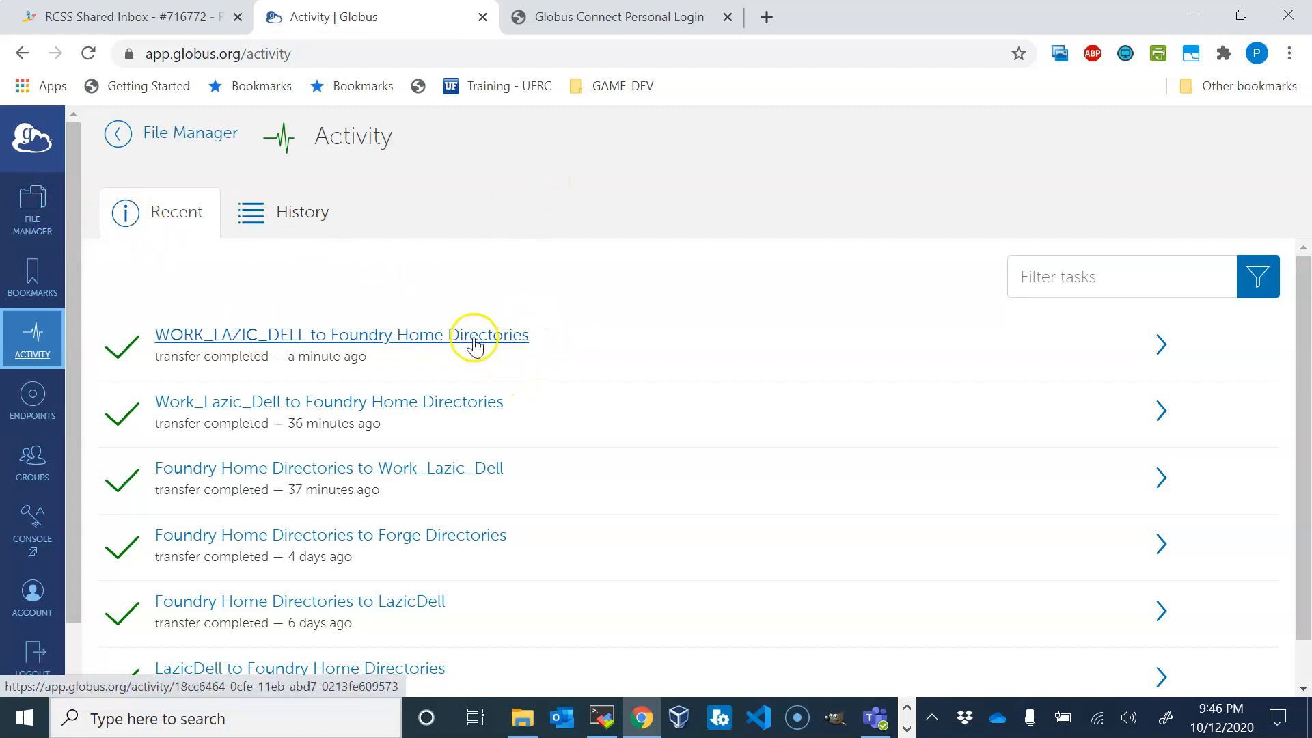
click(33, 199)
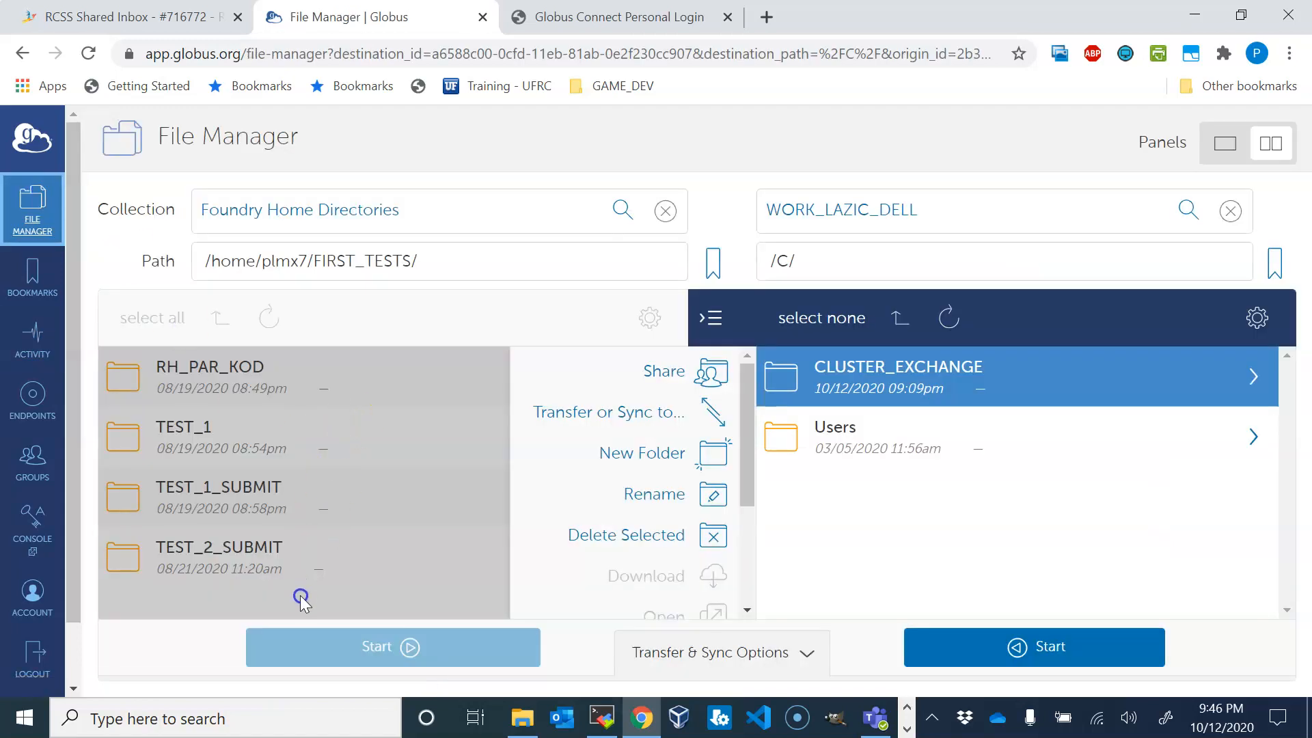
click(268, 314)
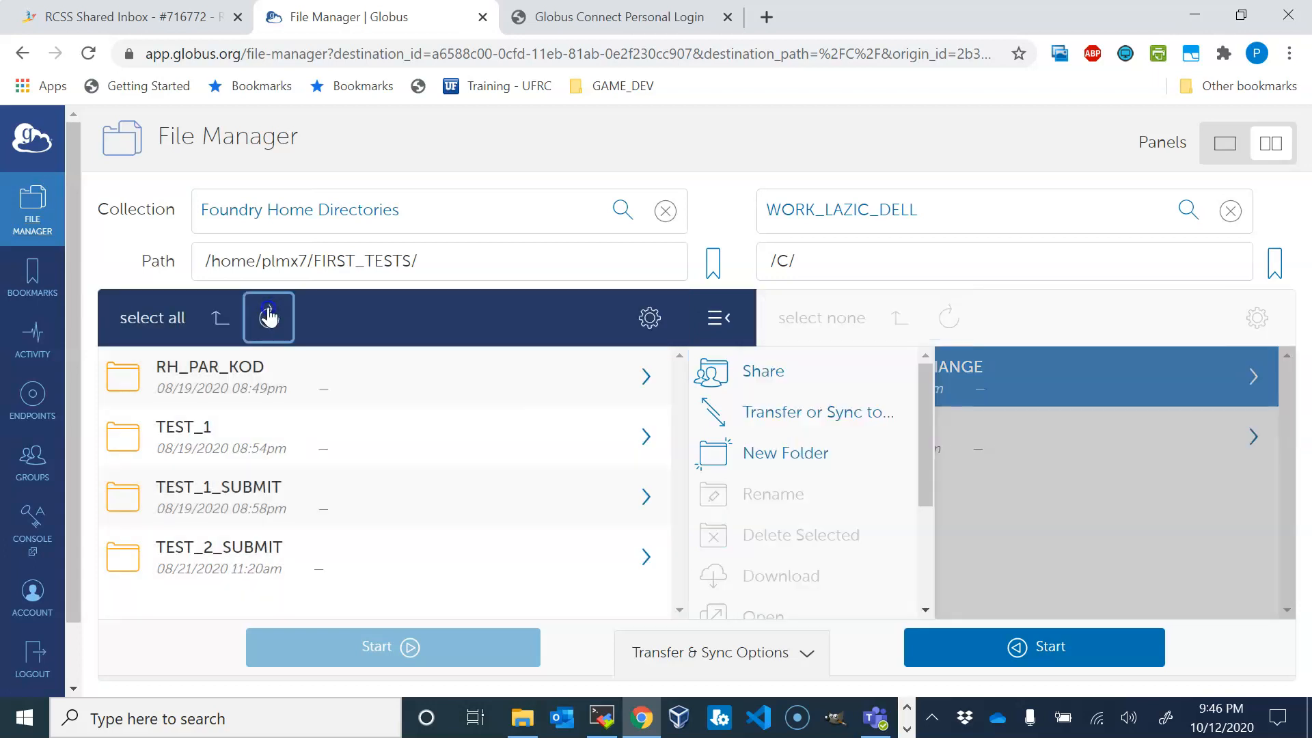
click(268, 315)
click(269, 314)
- Open the transferred CLUSTER_EXCHANGE folder on Foundry to inspect its files, and go back up to FIRST_TESTS
click(234, 373)
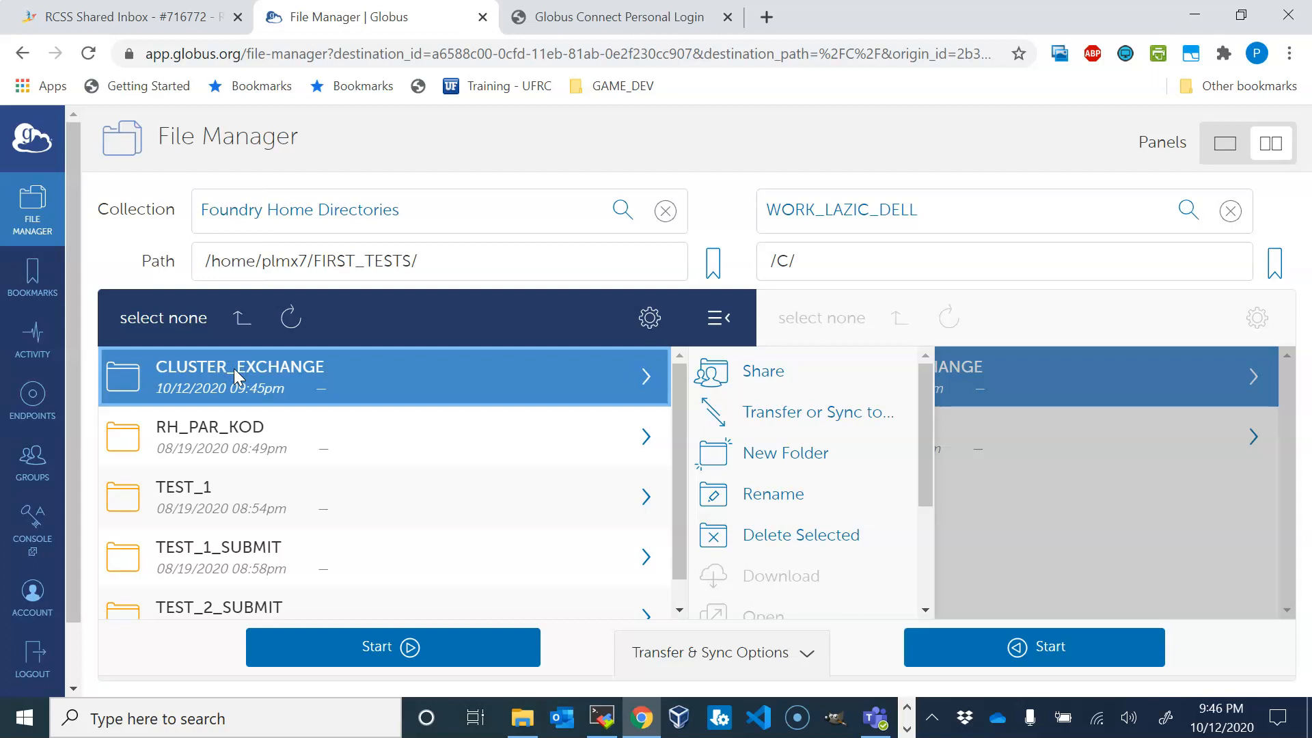
double_click(234, 375)
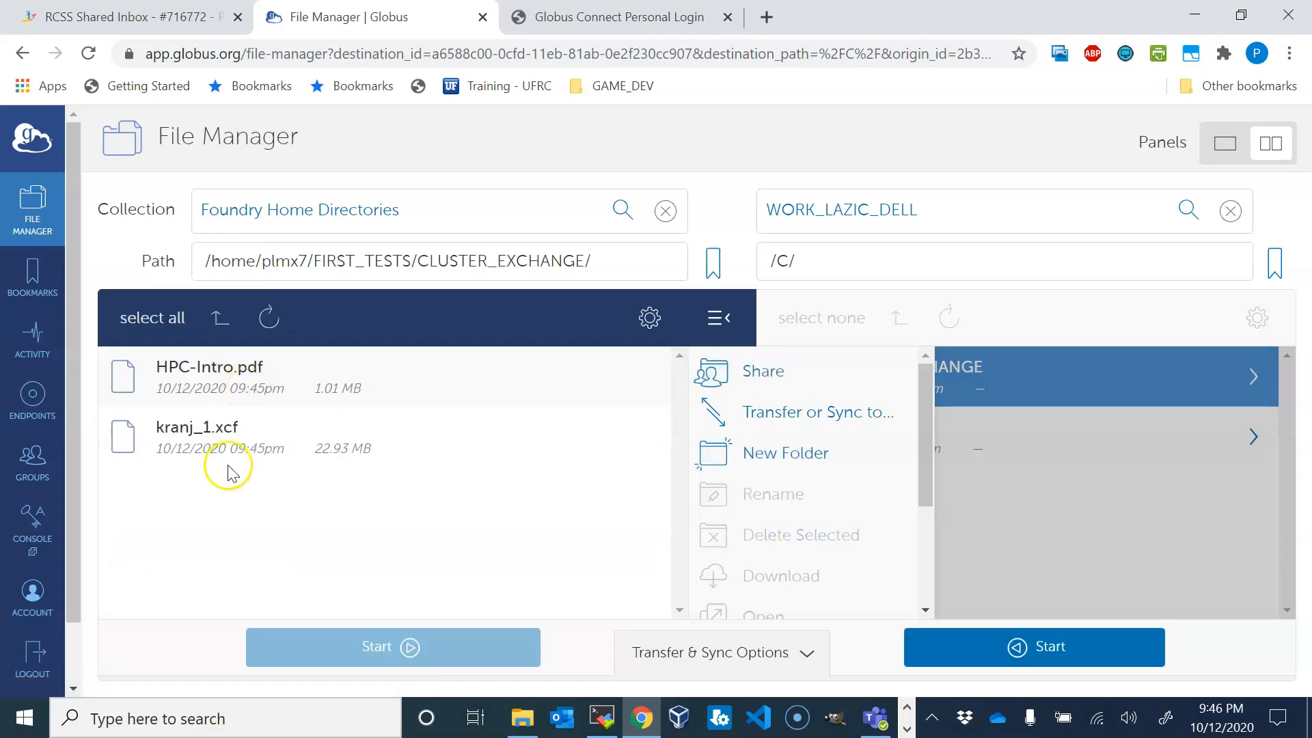
click(220, 318)
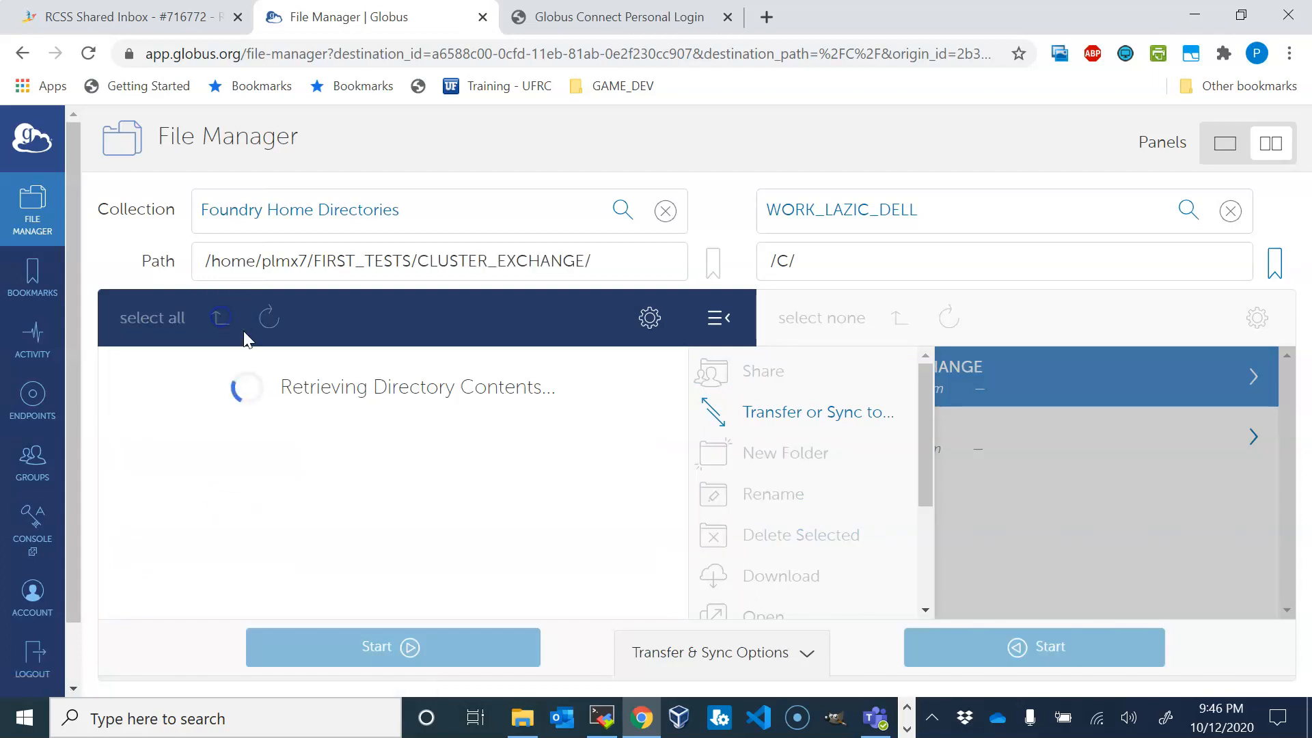
- Switch to the MobaXterm session, list FIRST_TESTS again with ls -tral and highlight the CLUSTER_EXCHANGE folder
click(628, 702)
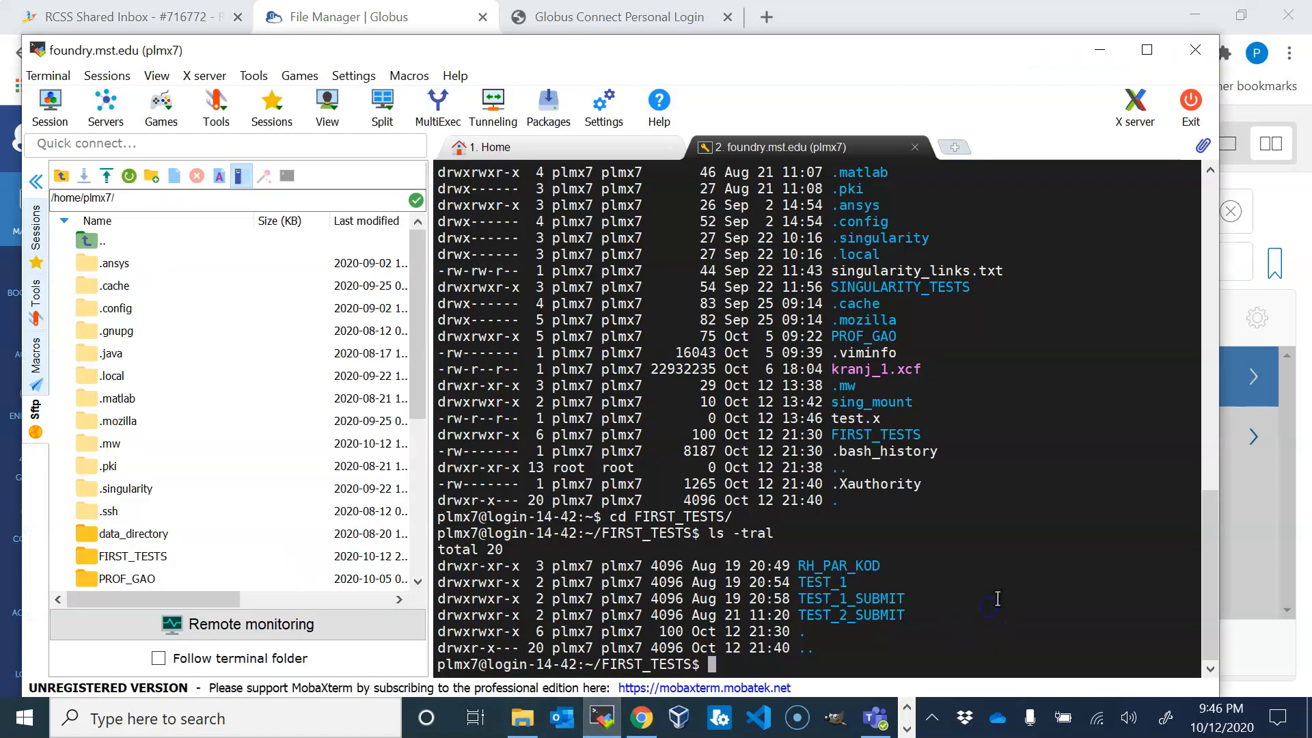
key(Return)
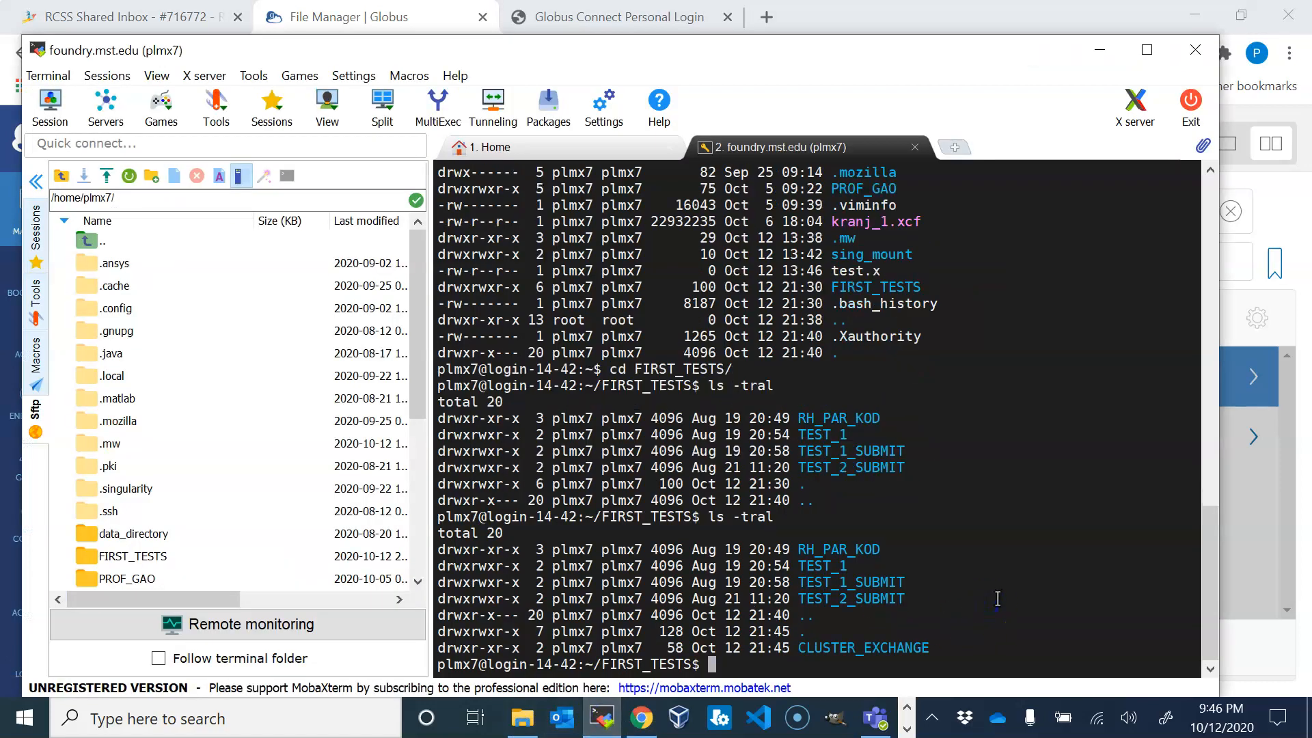
double_click(843, 646)
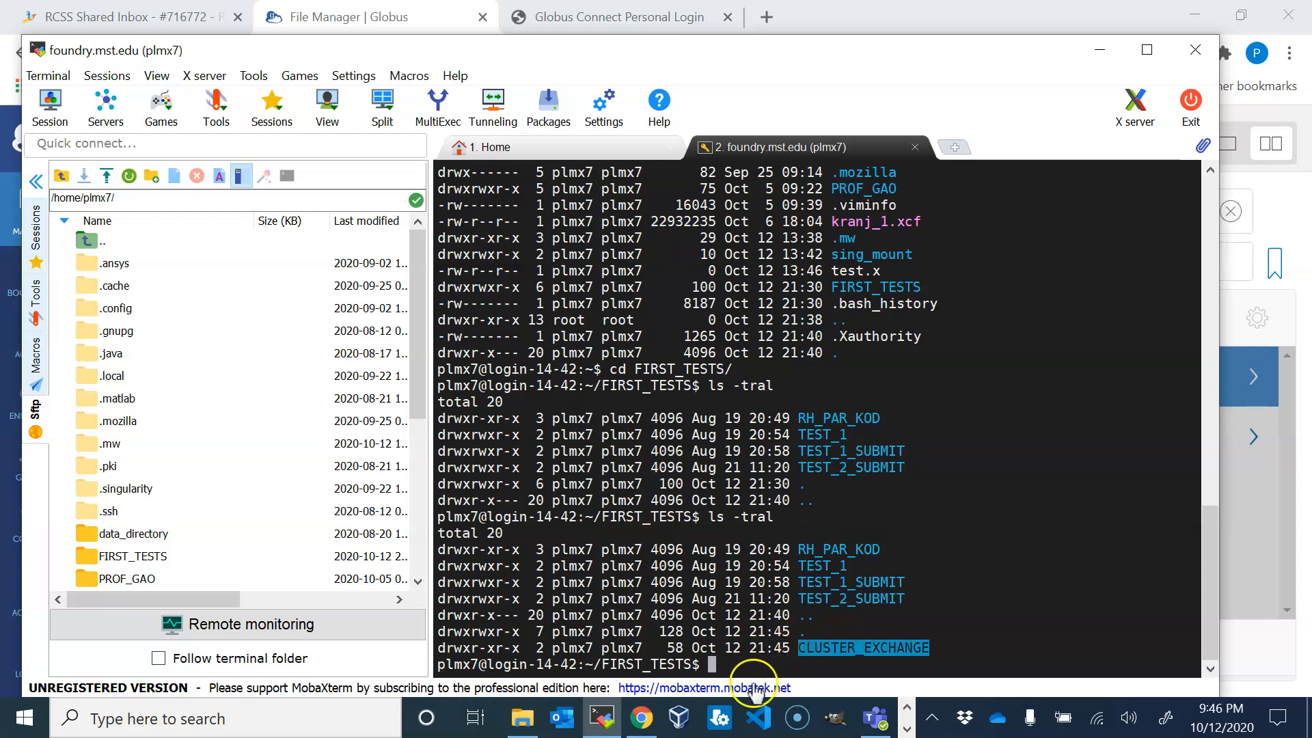
- Return to Globus in Chrome and open CLUSTER_EXCHANGE in the work Dell collection
click(649, 719)
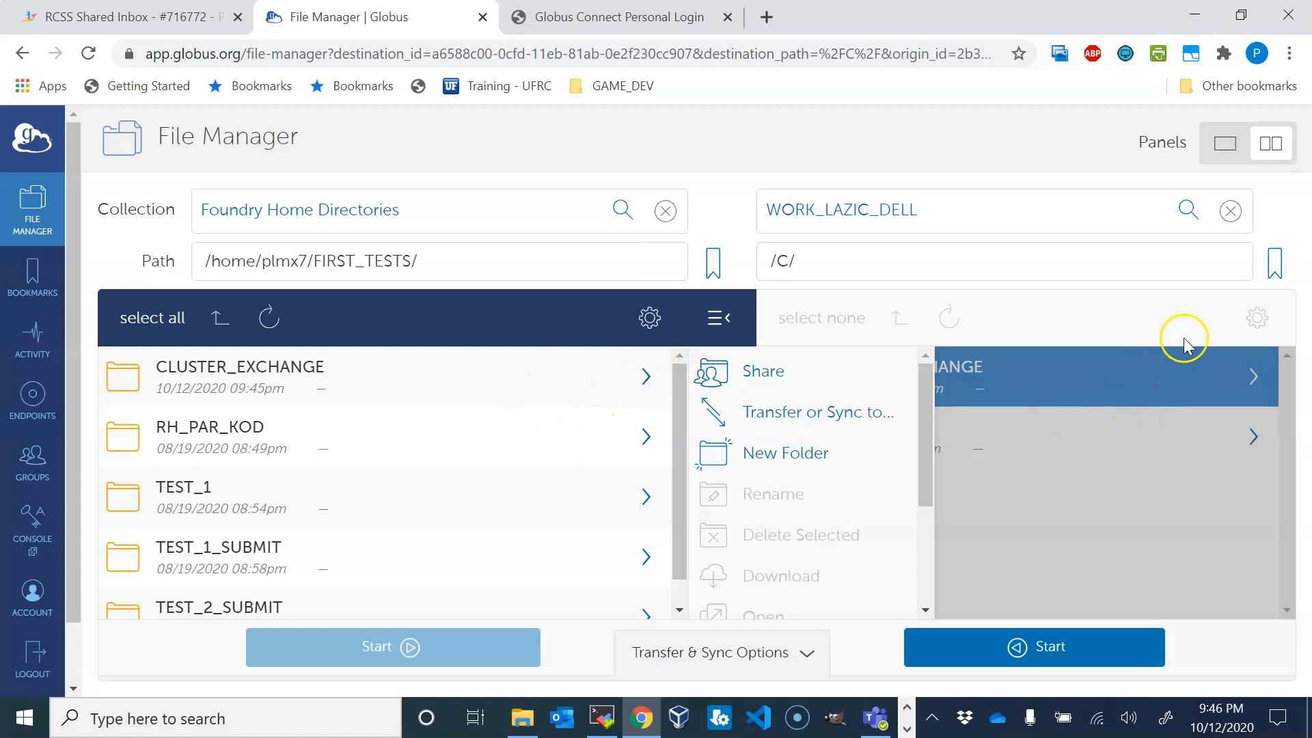
click(1073, 364)
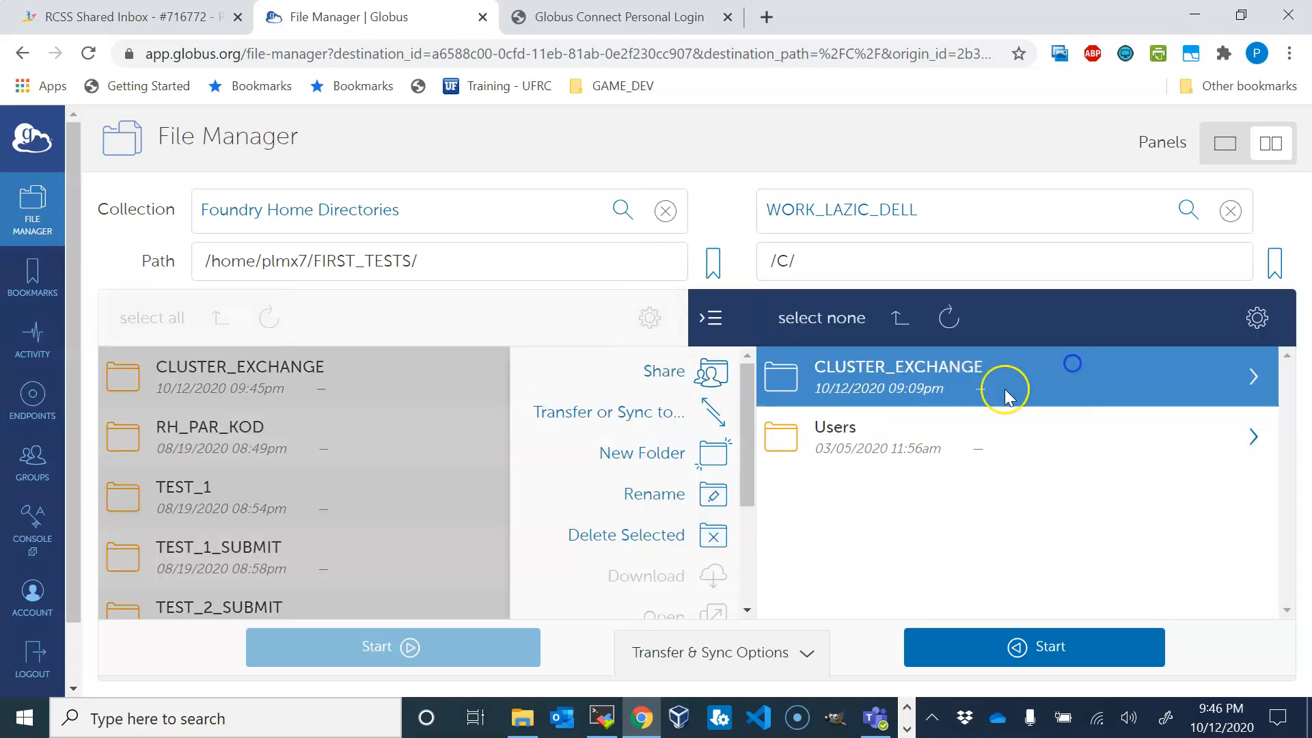
double_click(906, 374)
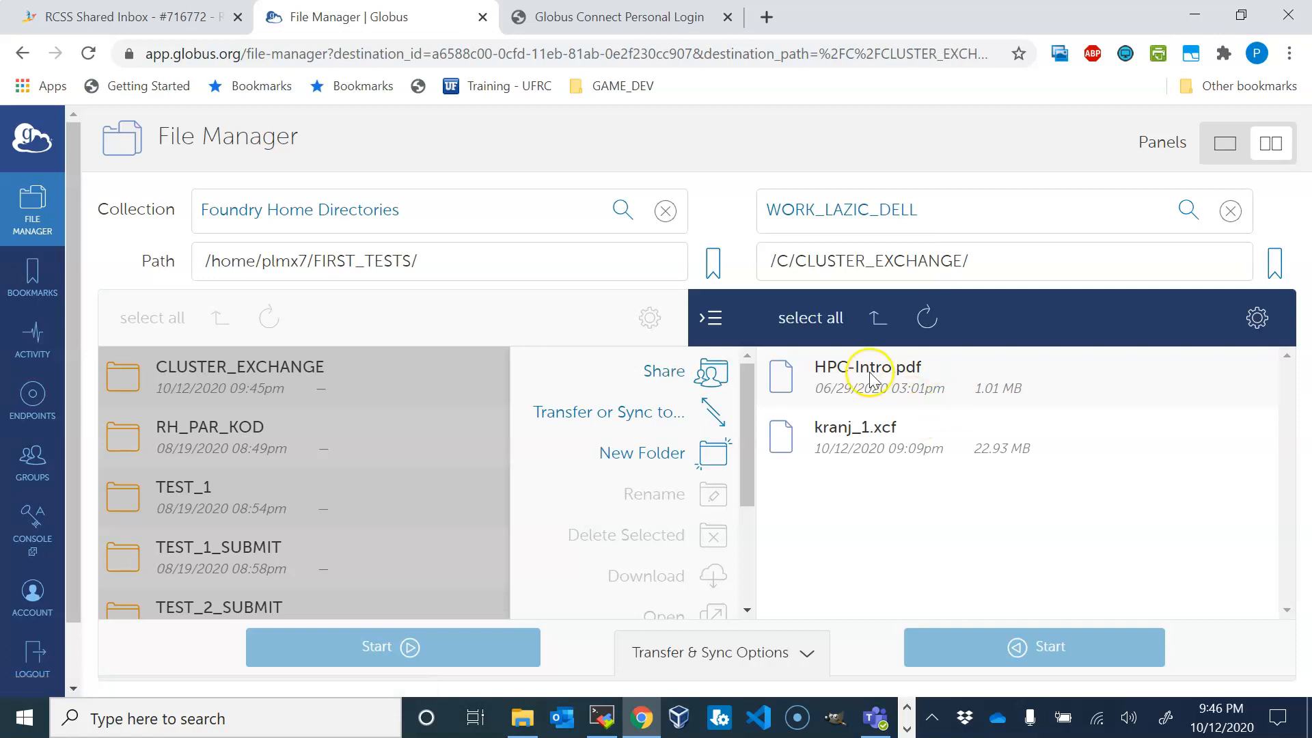
- Go up to the Foundry home directory, look through its folders and files, and reopen FIRST_TESTS
click(213, 434)
click(226, 439)
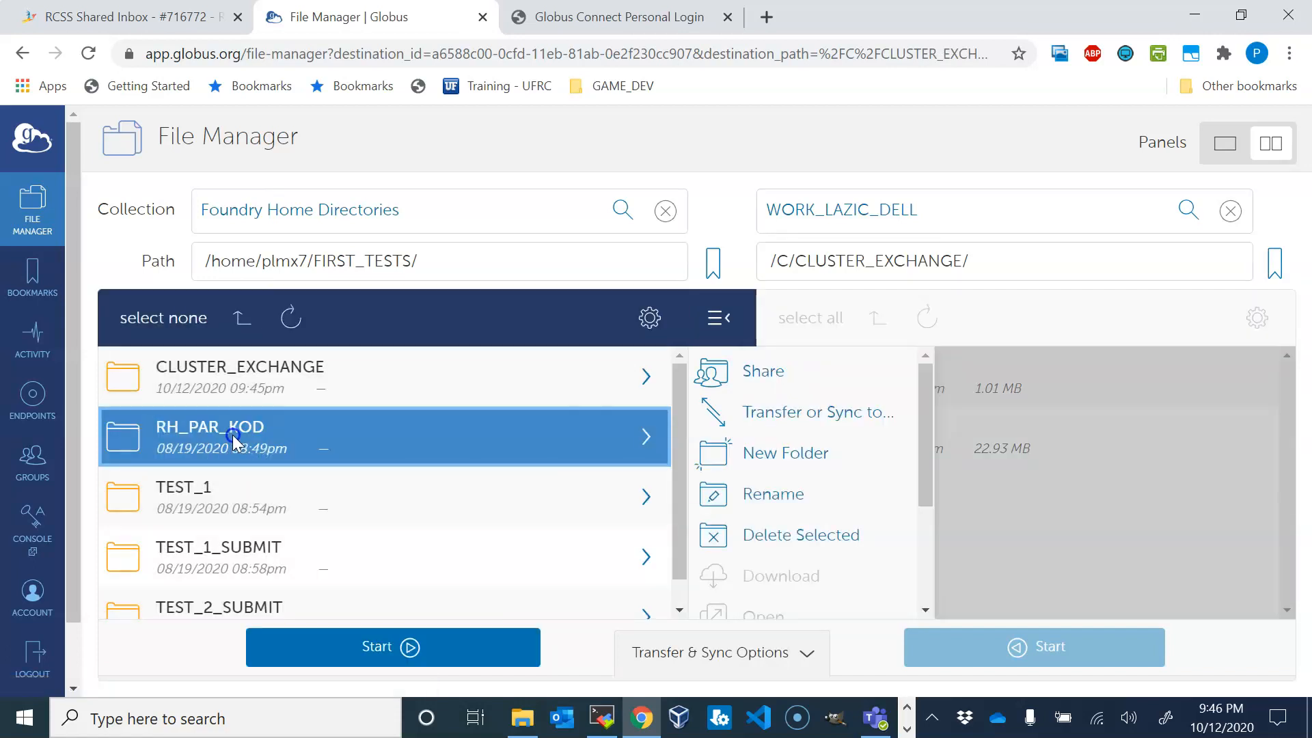
click(235, 317)
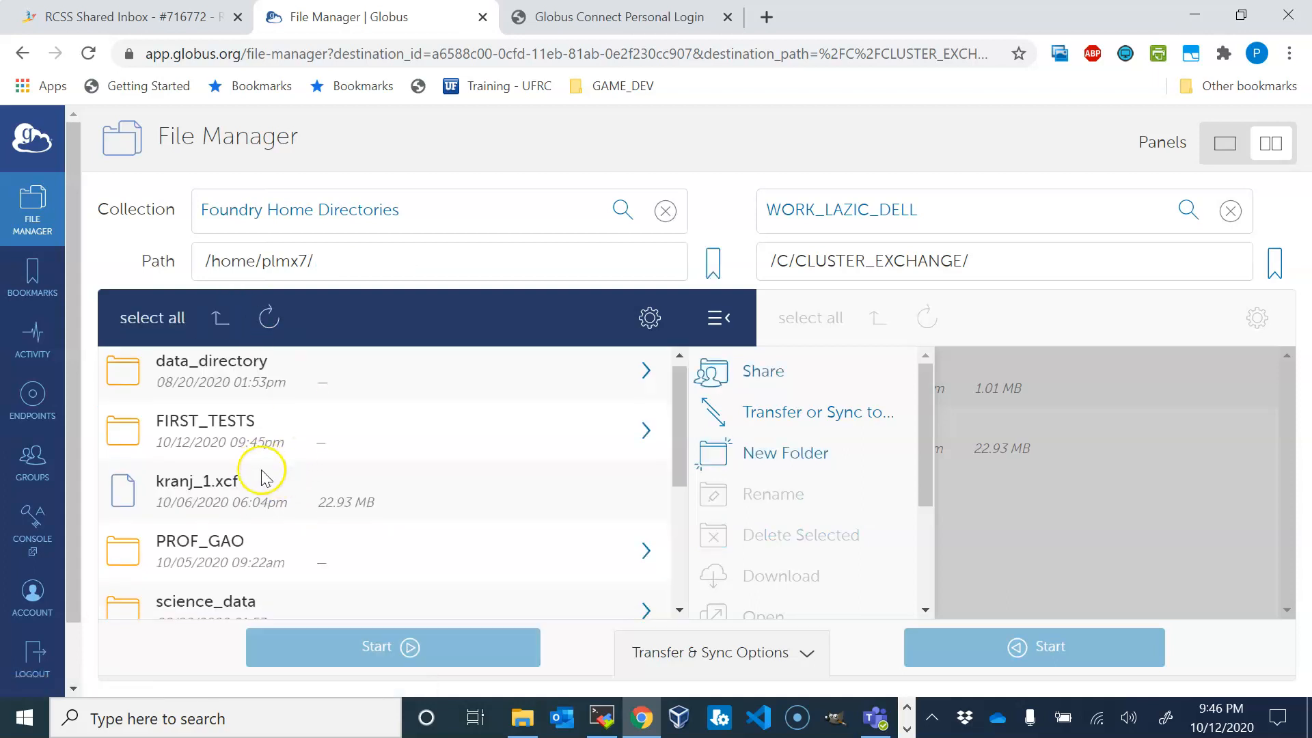
scroll(263, 478, down, 3)
scroll(321, 520, down, 1)
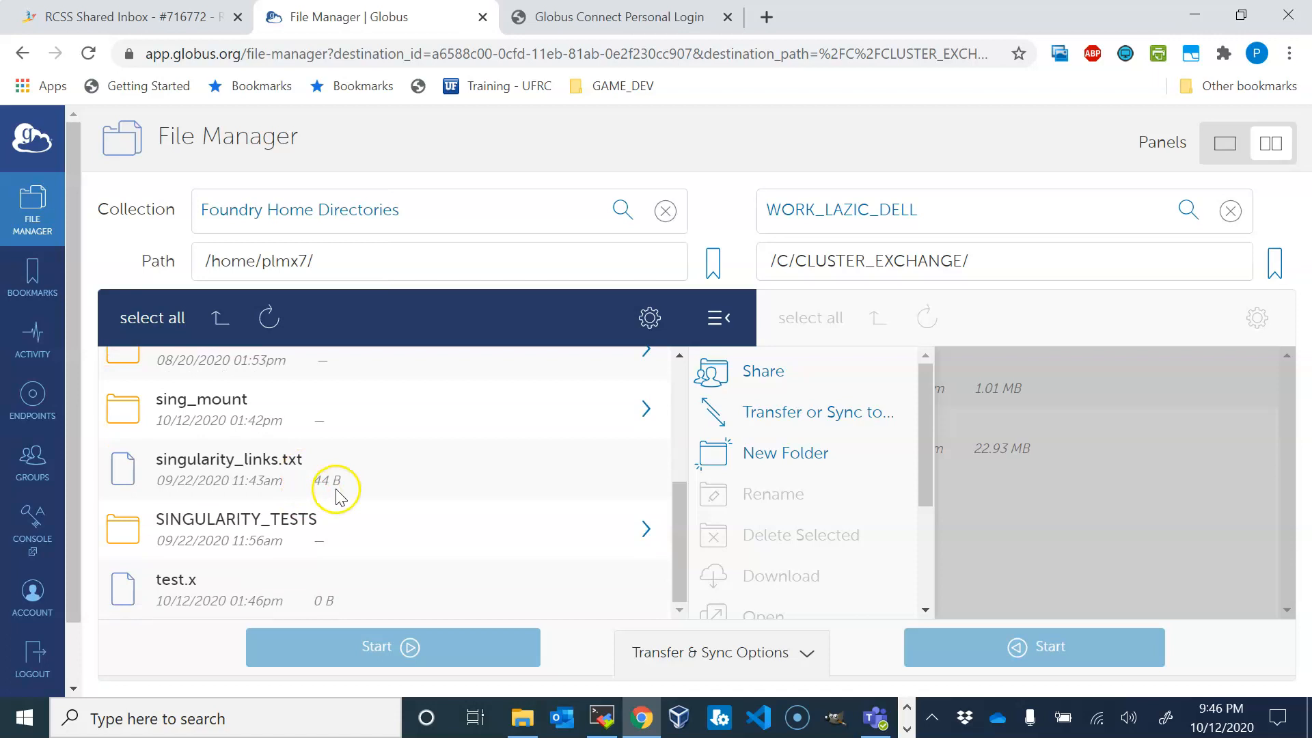
scroll(336, 497, up, 5)
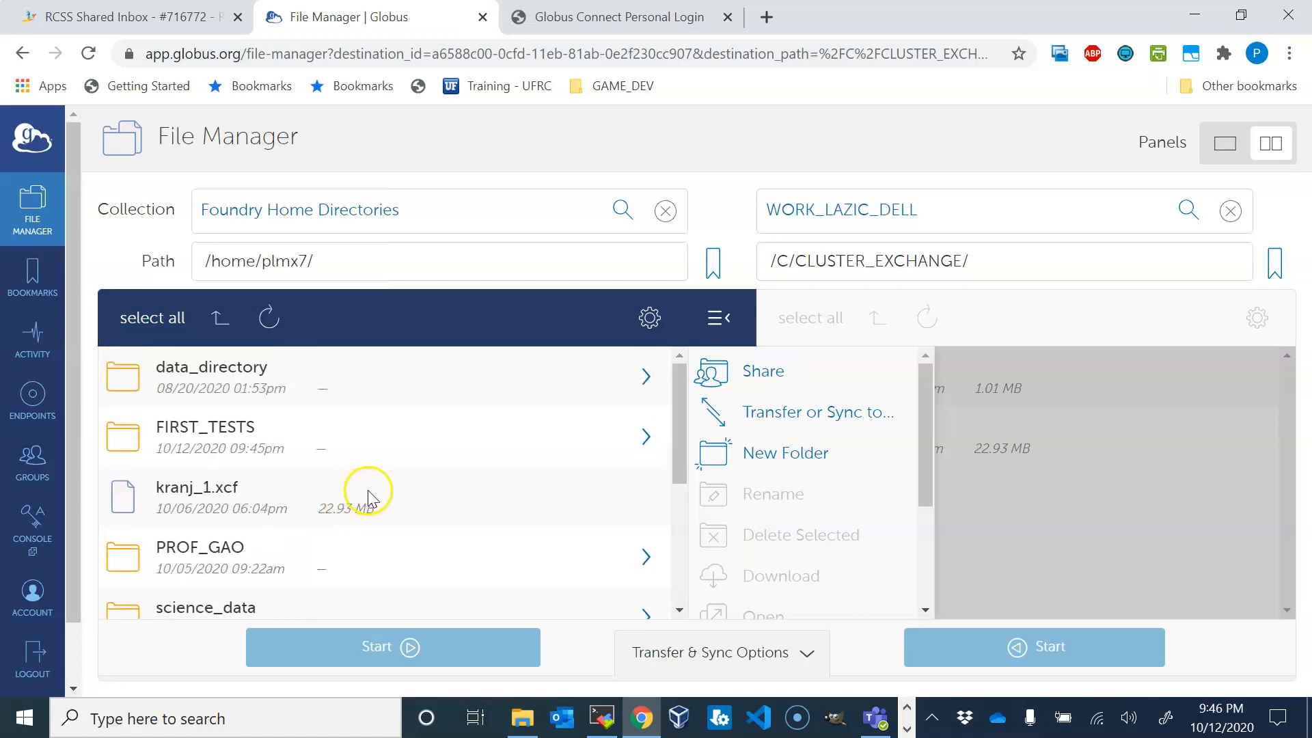
double_click(228, 429)
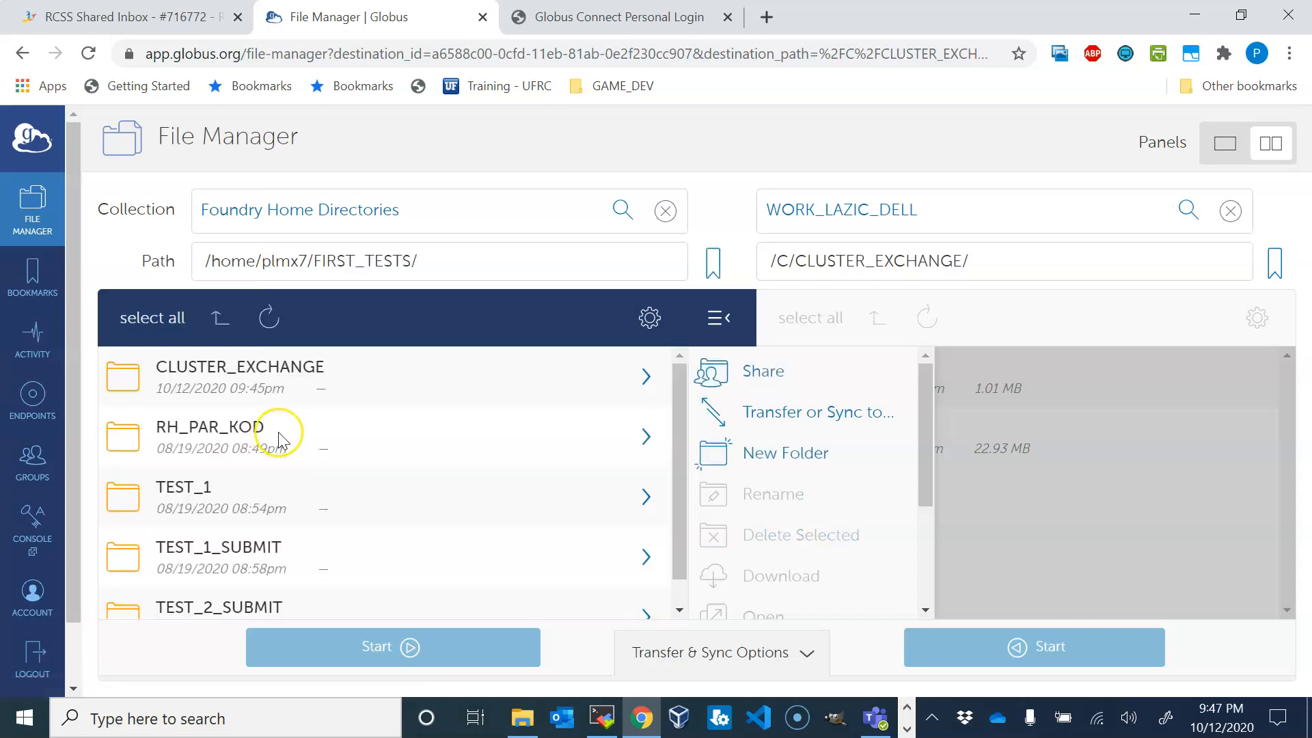
- Transfer the RH_PAR_KOD and TEST_1_SUBMIT folders from Foundry's FIRST_TESTS to CLUSTER_EXCHANGE in the work Dell collection
click(229, 436)
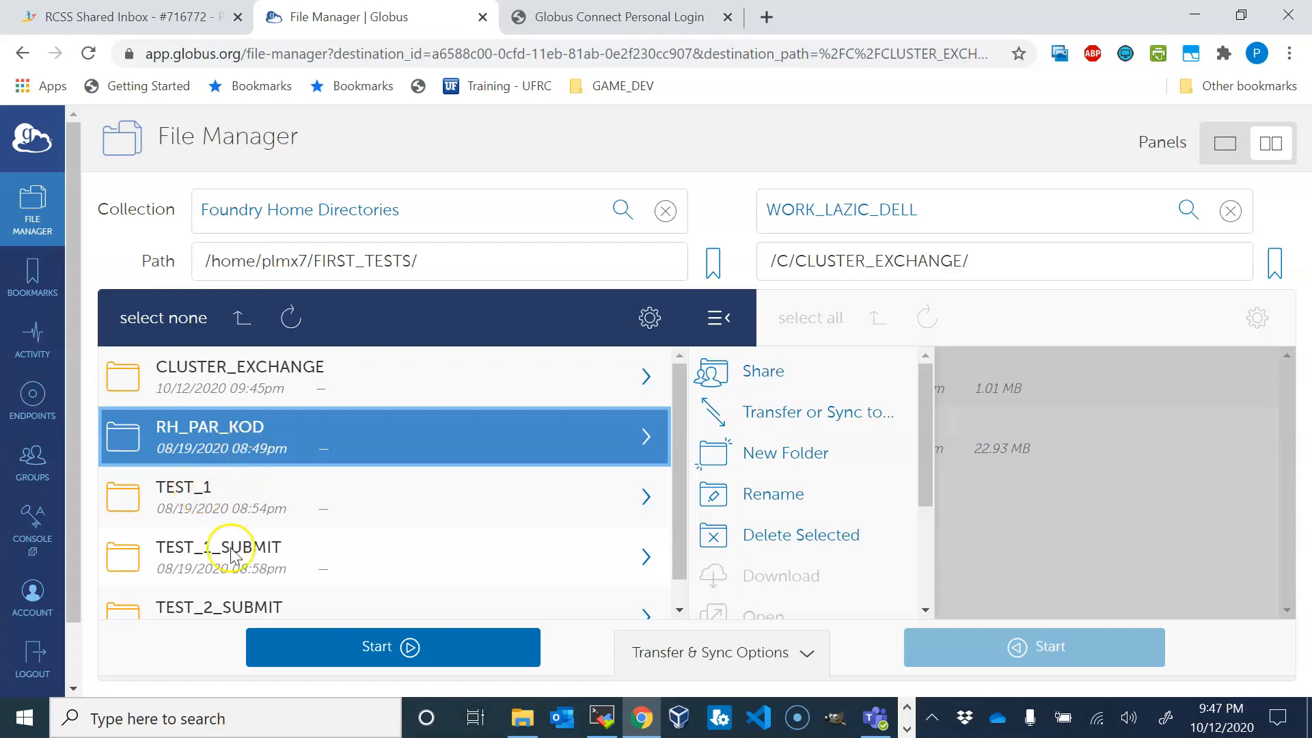
click(264, 547)
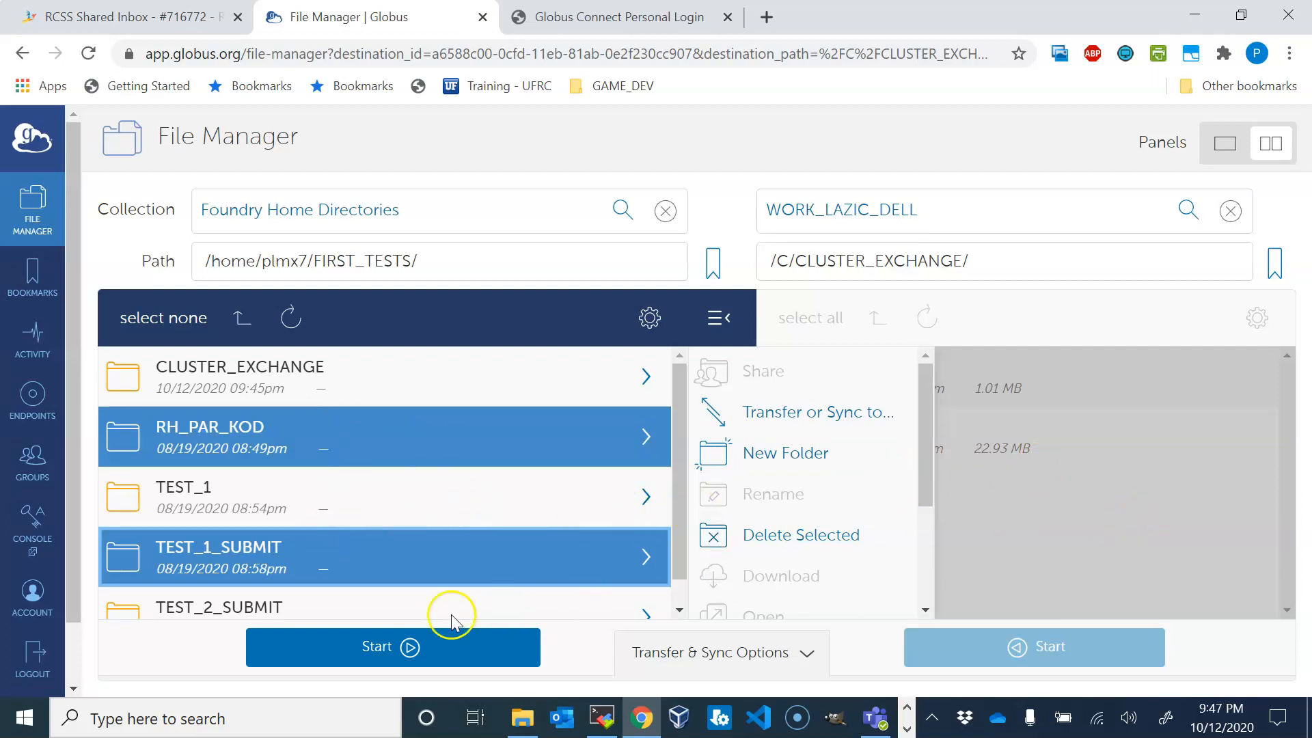
click(936, 425)
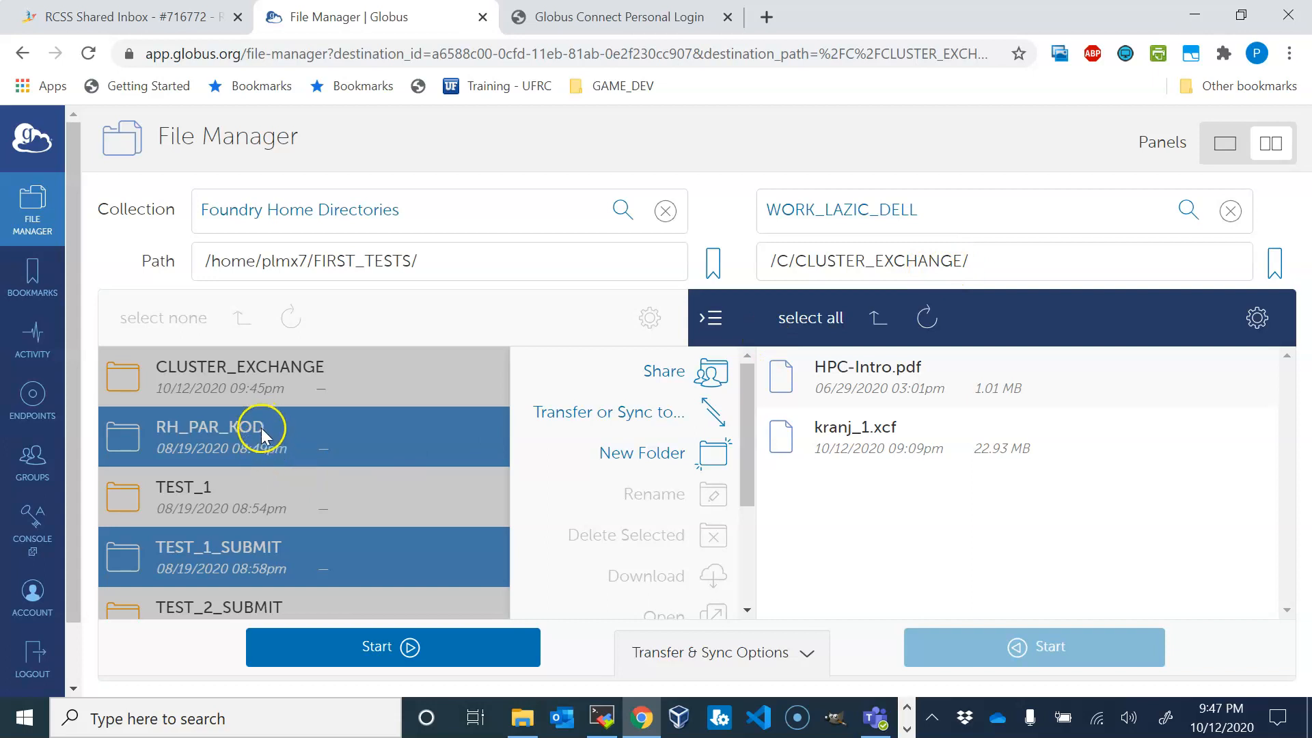
click(412, 648)
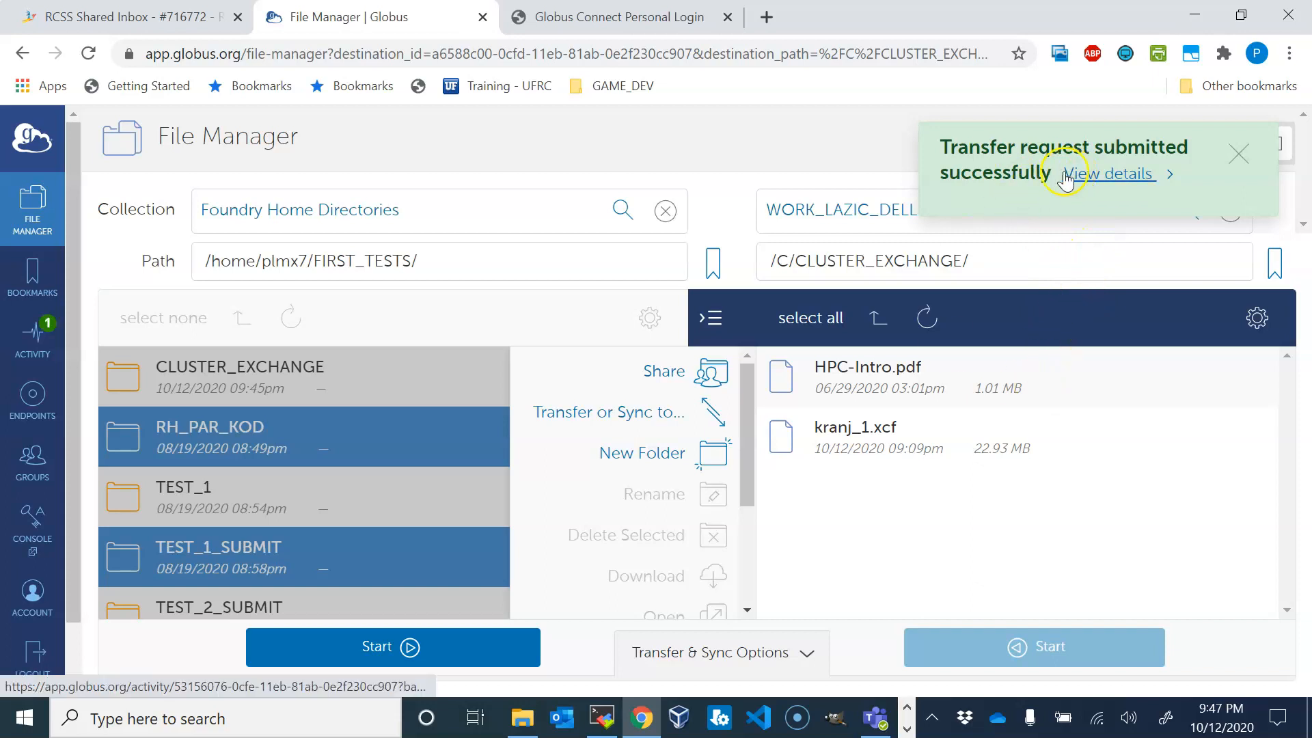
- Check the progress of the Foundry-to-work-Dell transfer in the recent activity twice, and return to the file manager
click(38, 339)
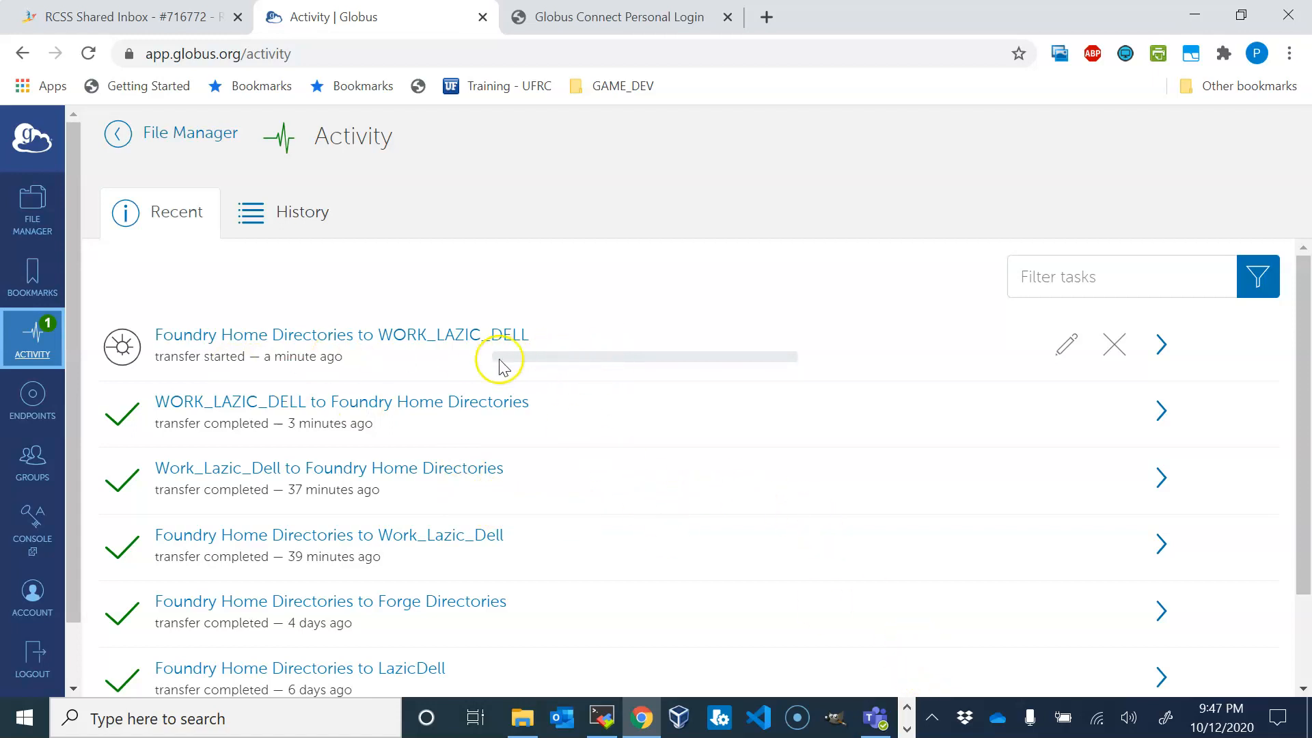
click(57, 221)
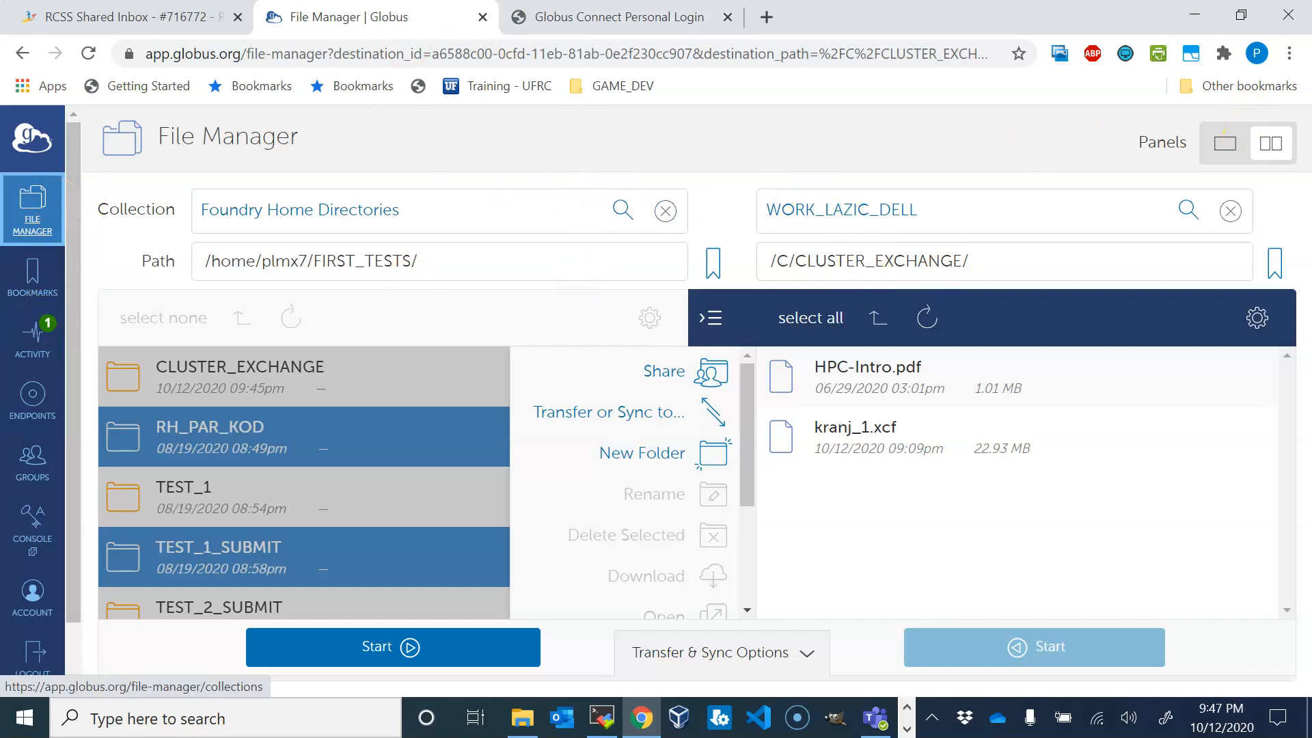
click(26, 344)
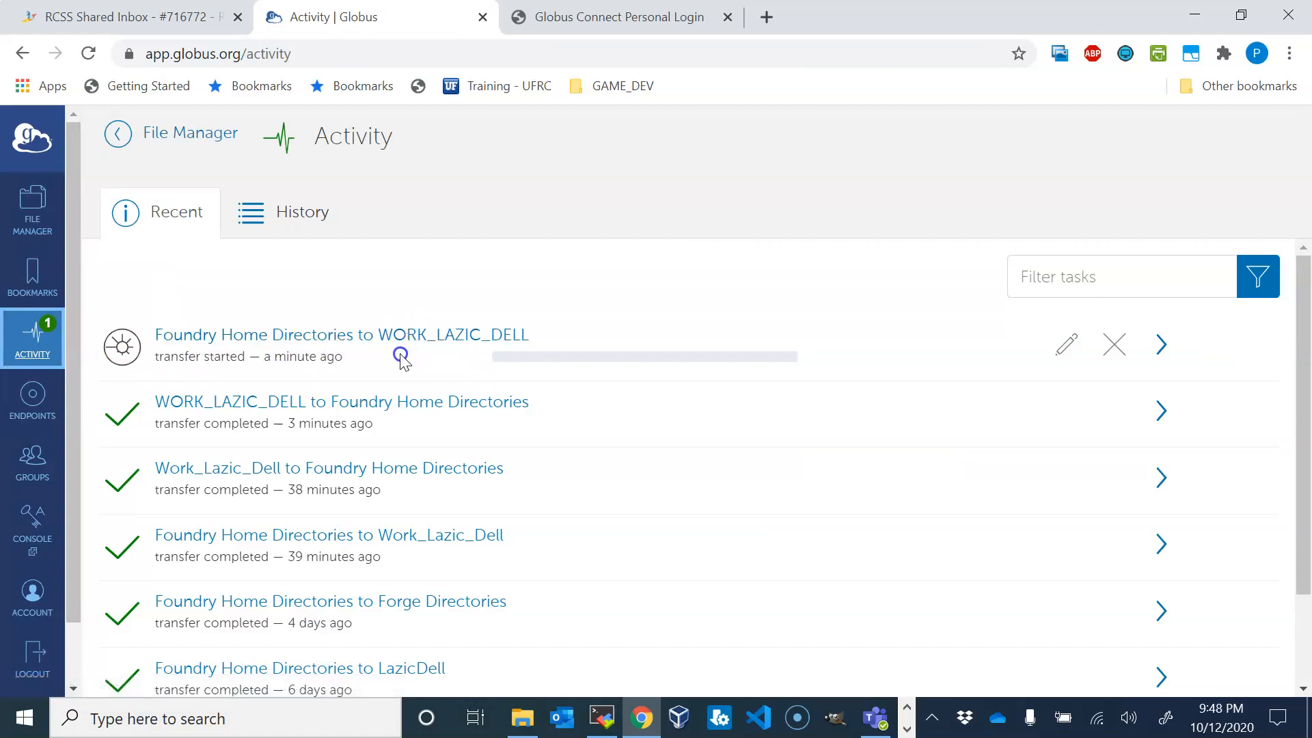
click(29, 208)
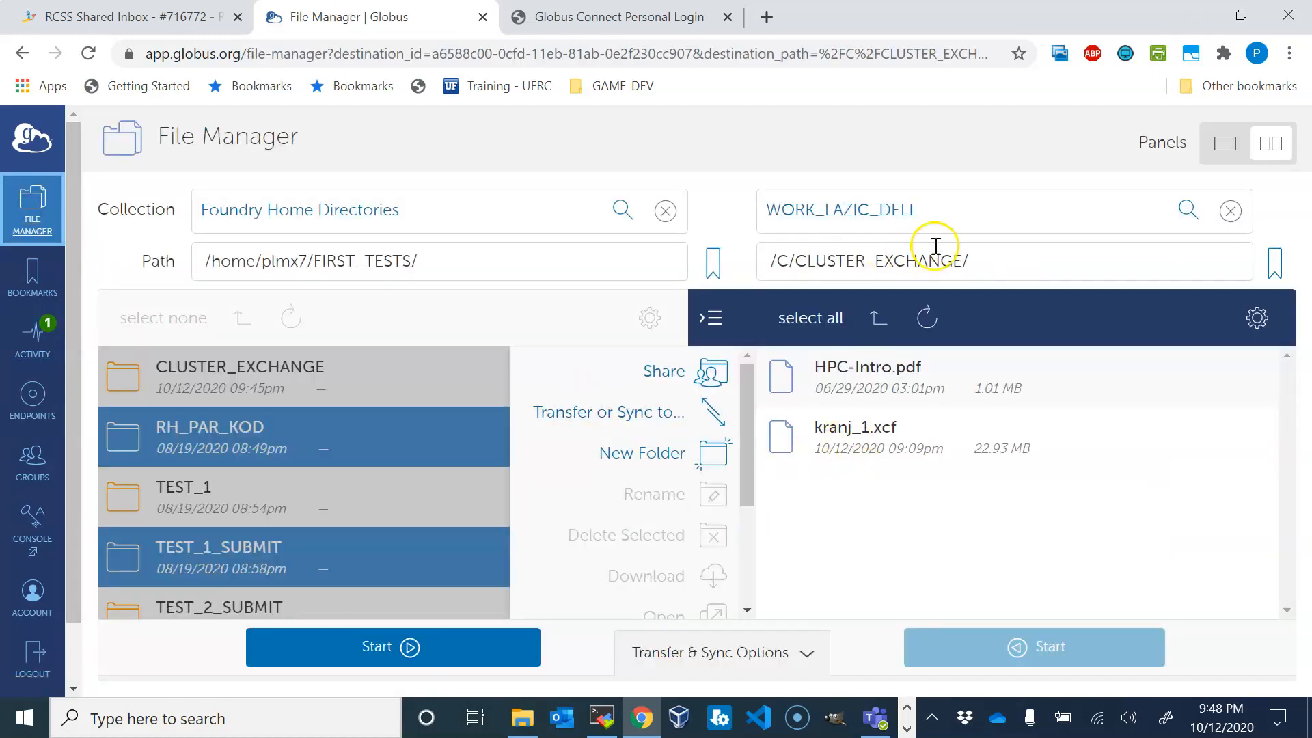
- Open the other personal Dell collection in place of the work Dell one, and inspect the Globus Connect Personal icon among the hidden tray icons
click(948, 218)
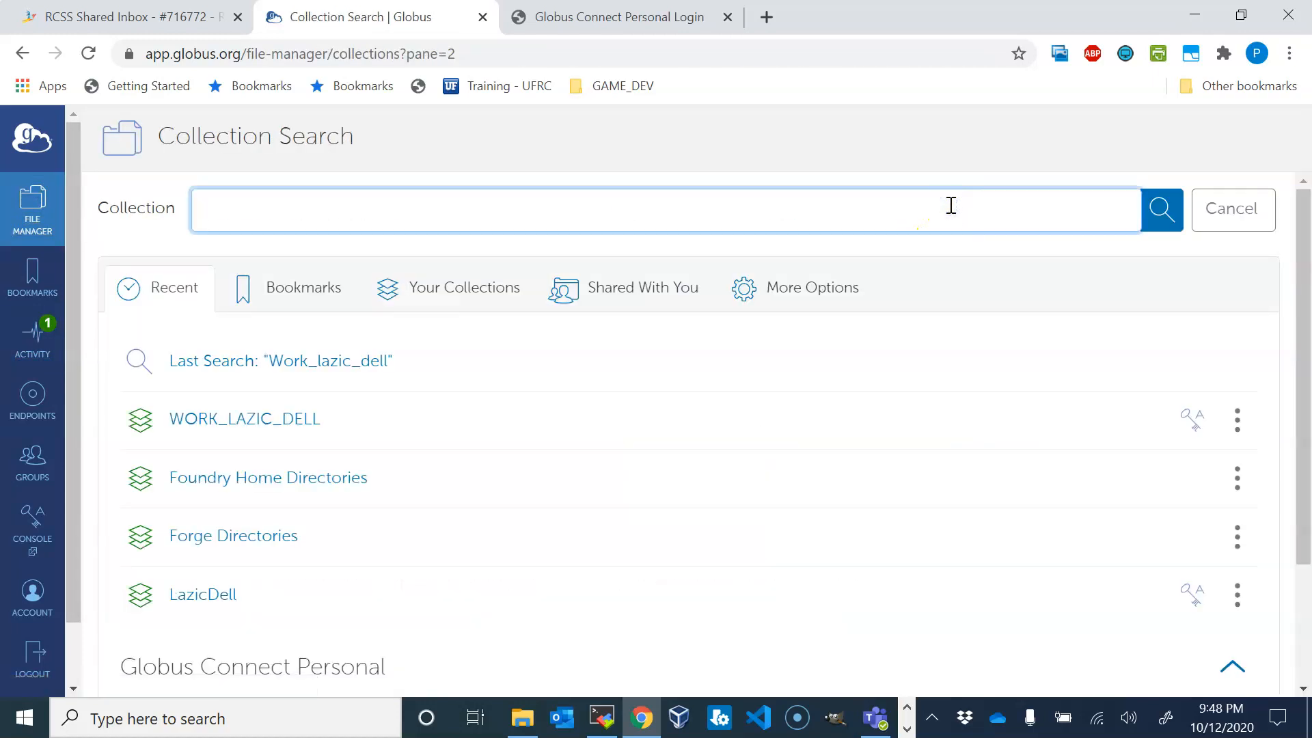
click(212, 596)
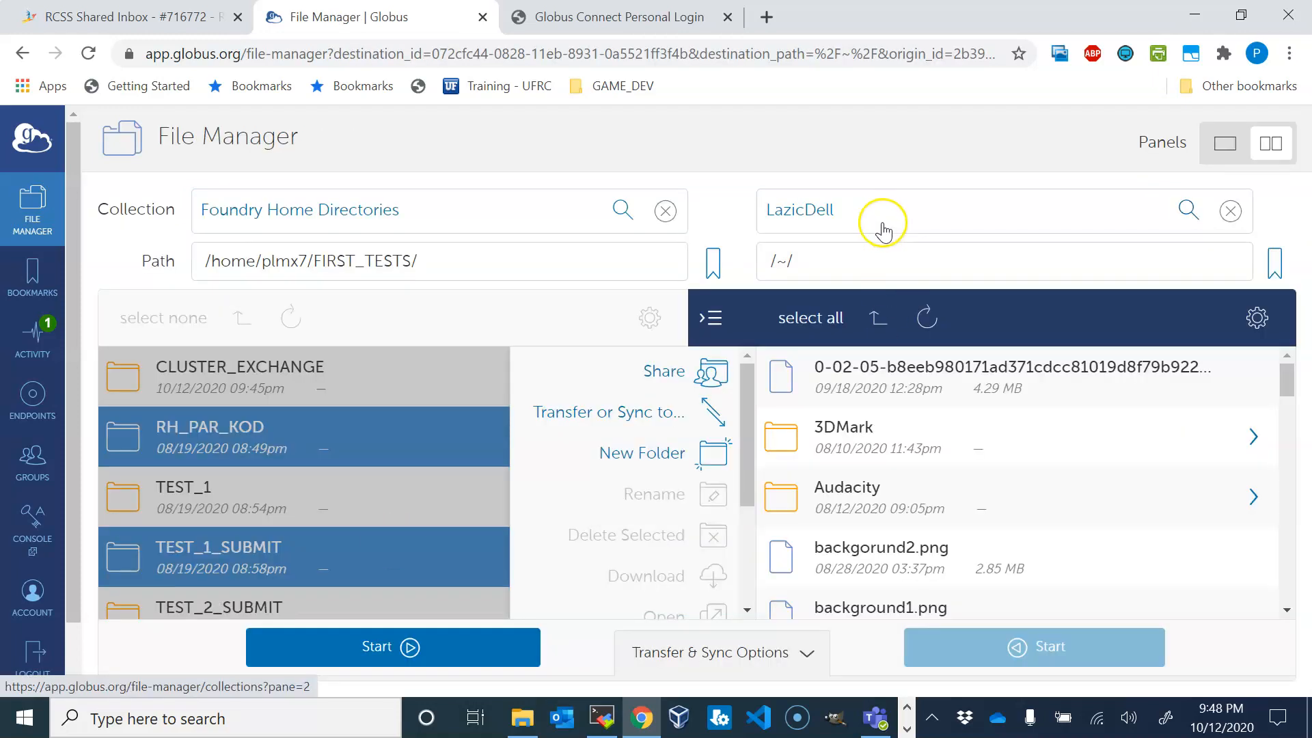
click(932, 718)
click(912, 678)
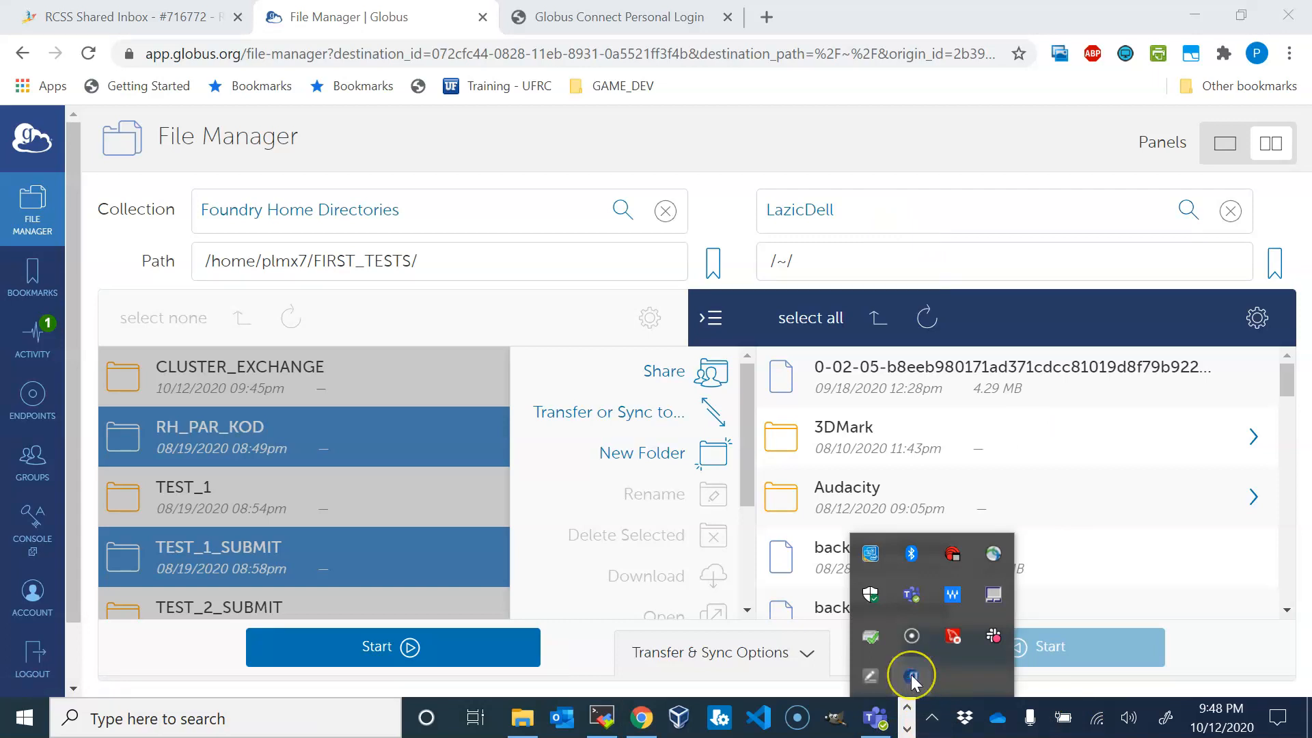
click(913, 679)
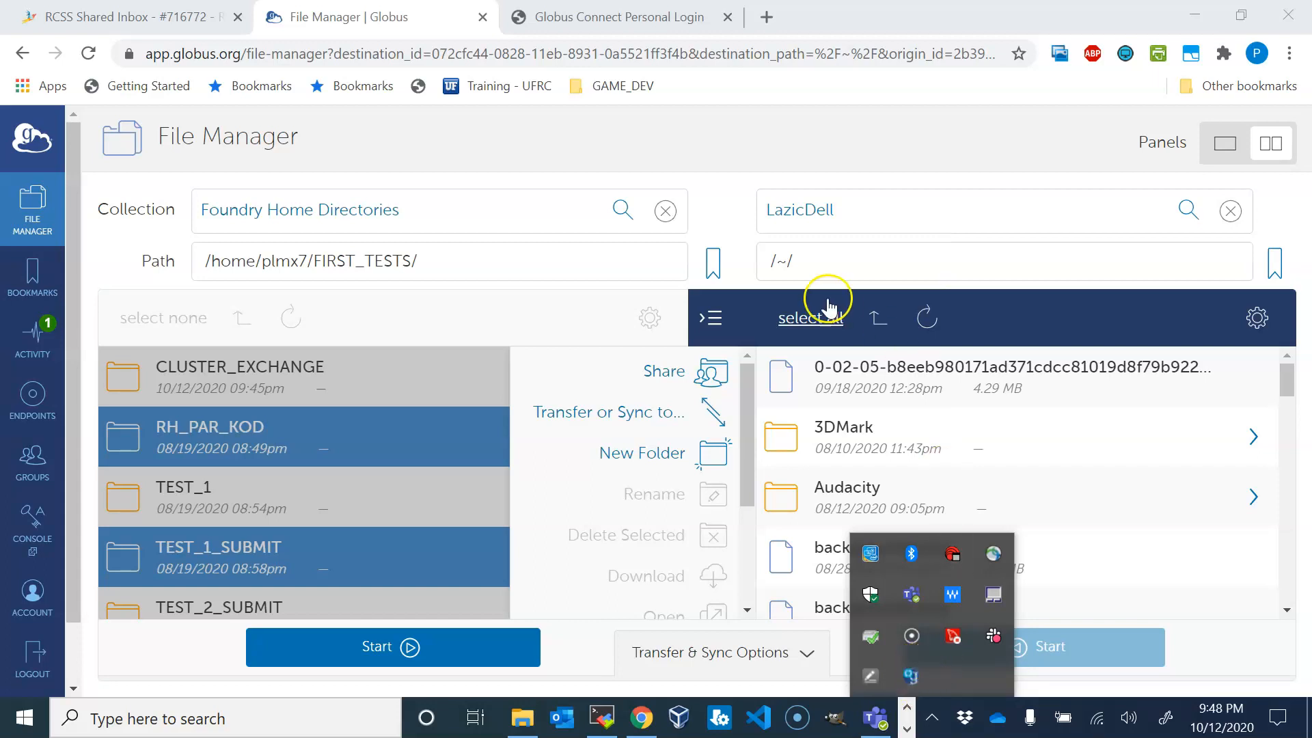
click(860, 218)
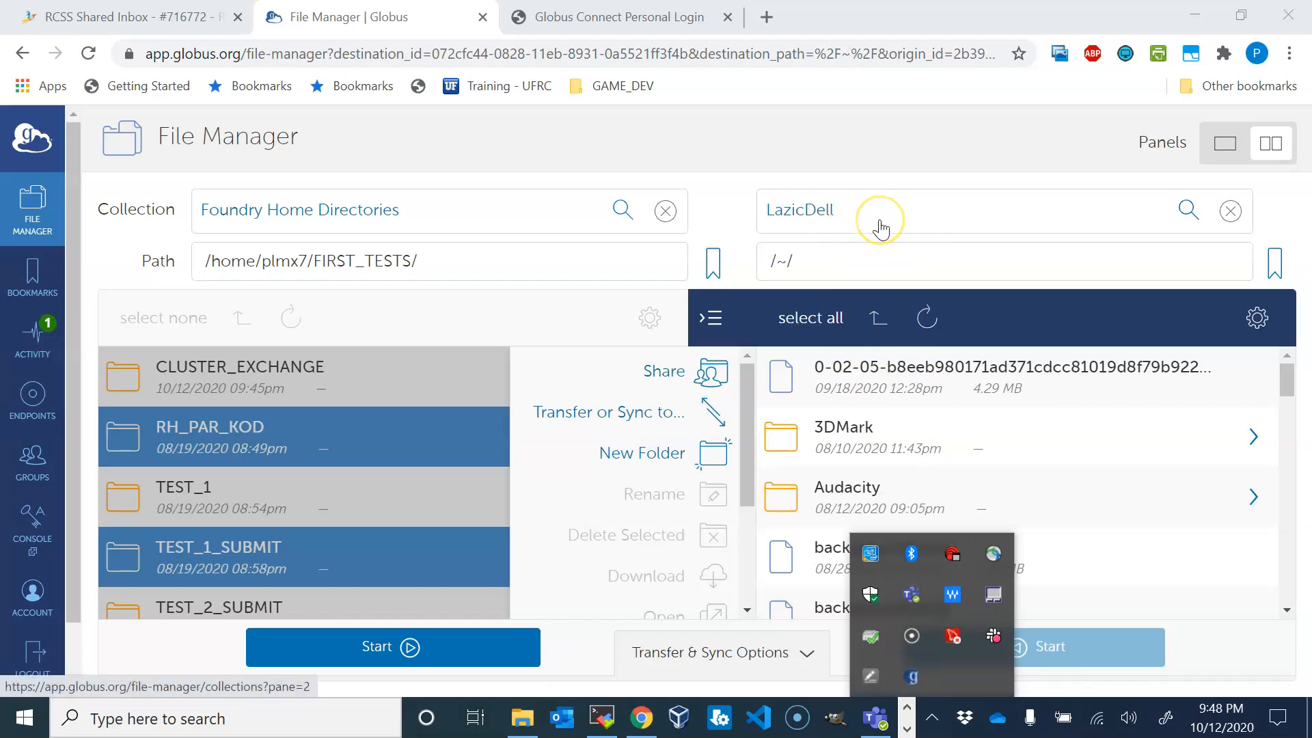
click(916, 676)
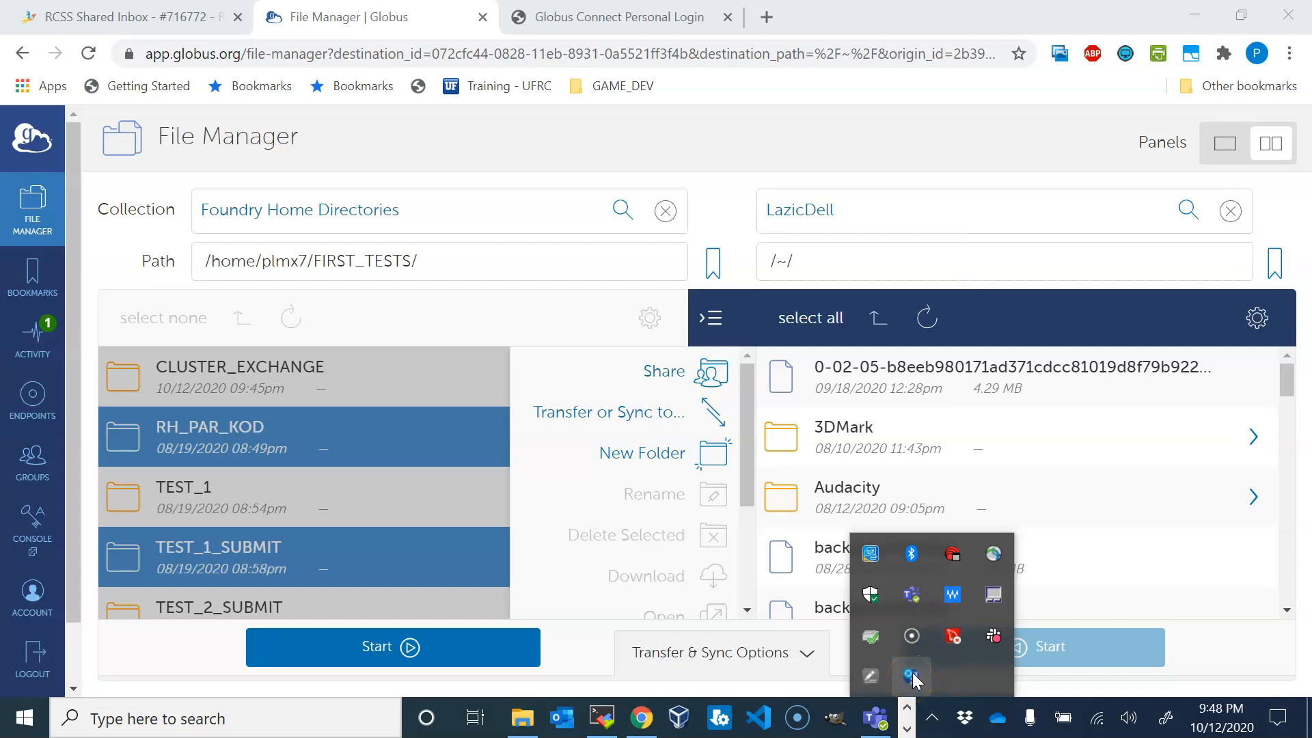
click(853, 584)
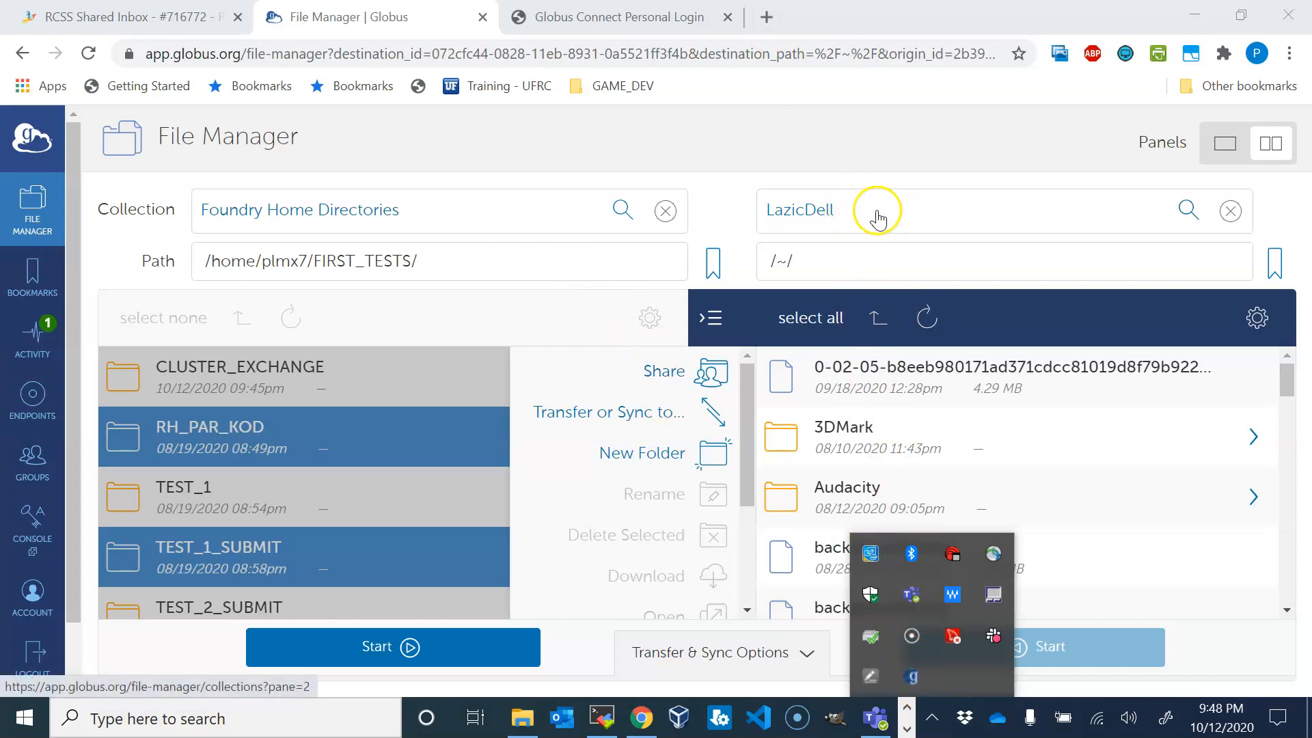
click(887, 141)
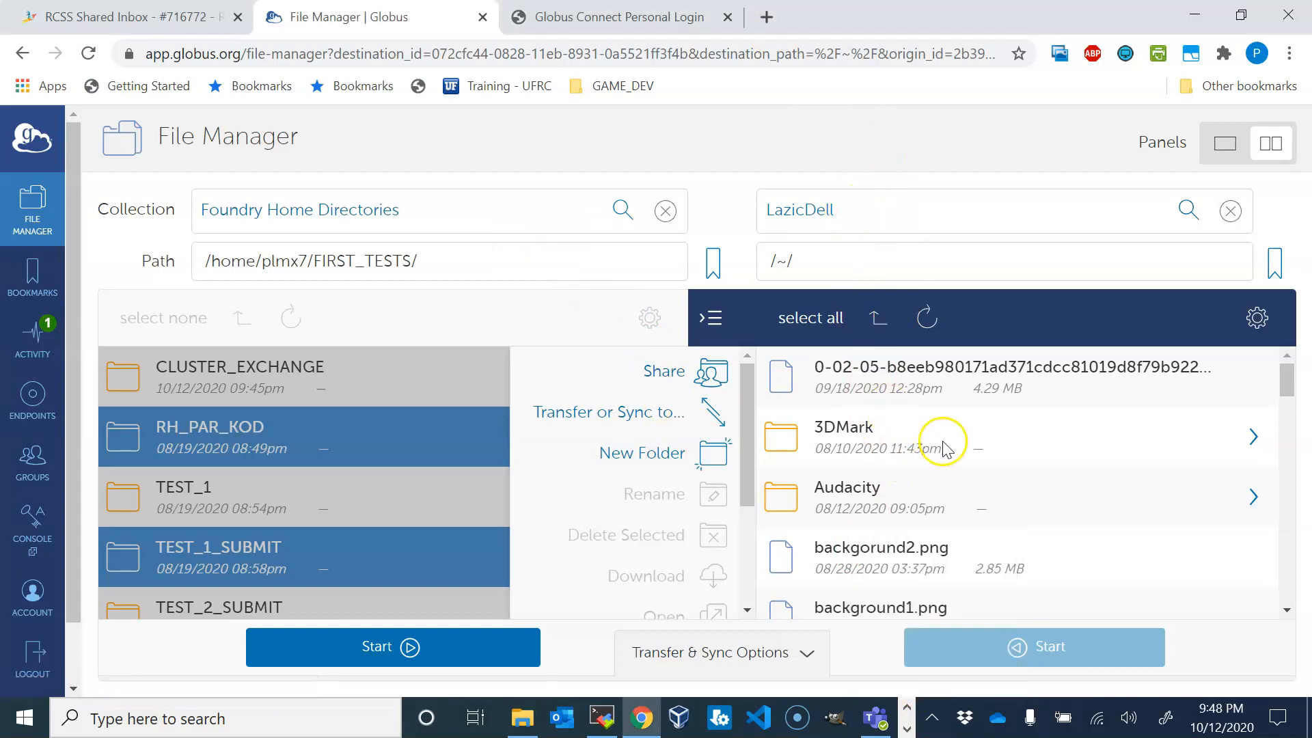
- Browse the personal Dell collection from its C drive through Users to the Documents folder, and recheck the Globus Connect Personal tray icon
click(877, 316)
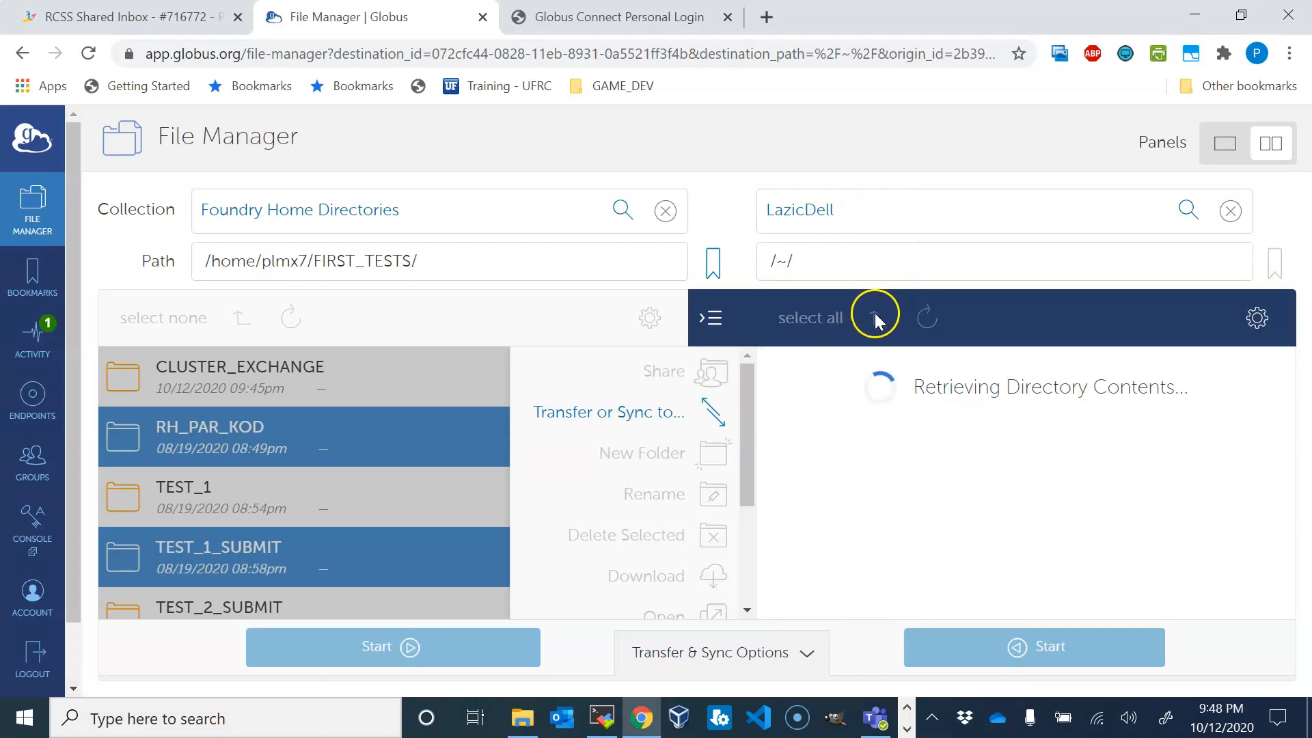
click(784, 376)
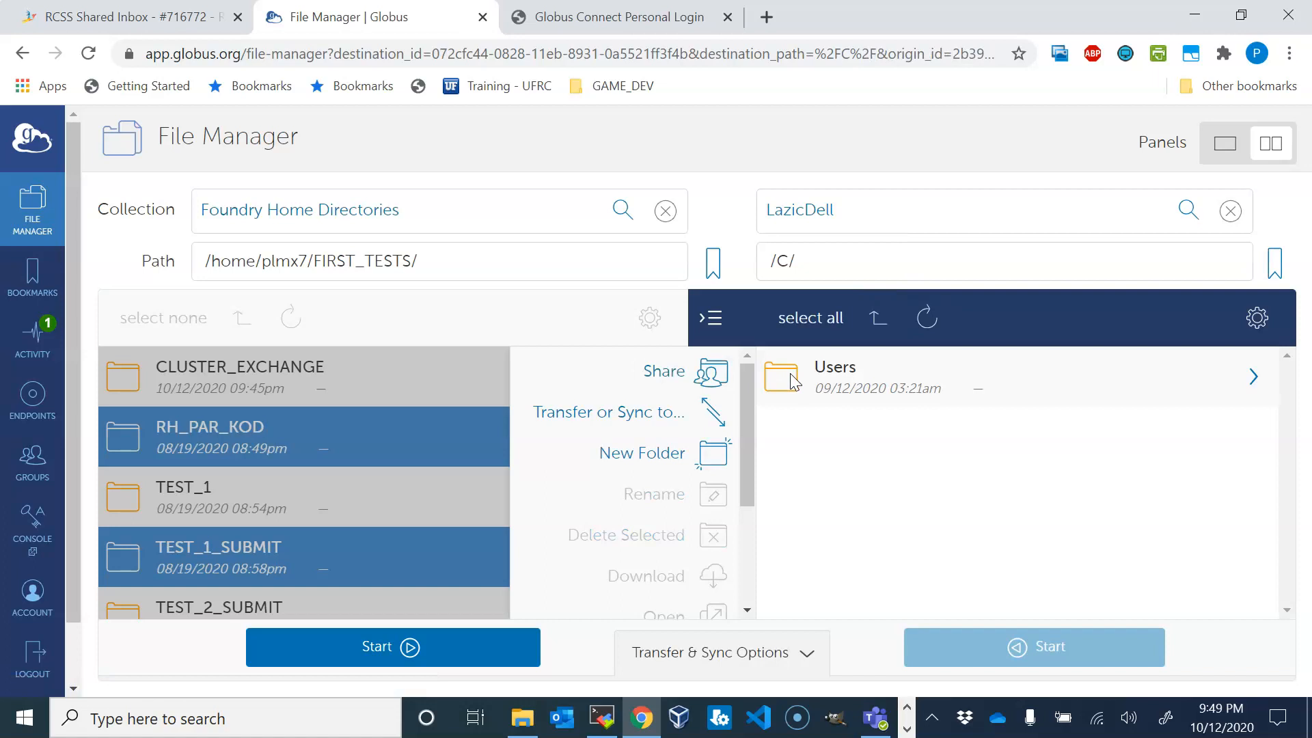
click(790, 377)
click(789, 378)
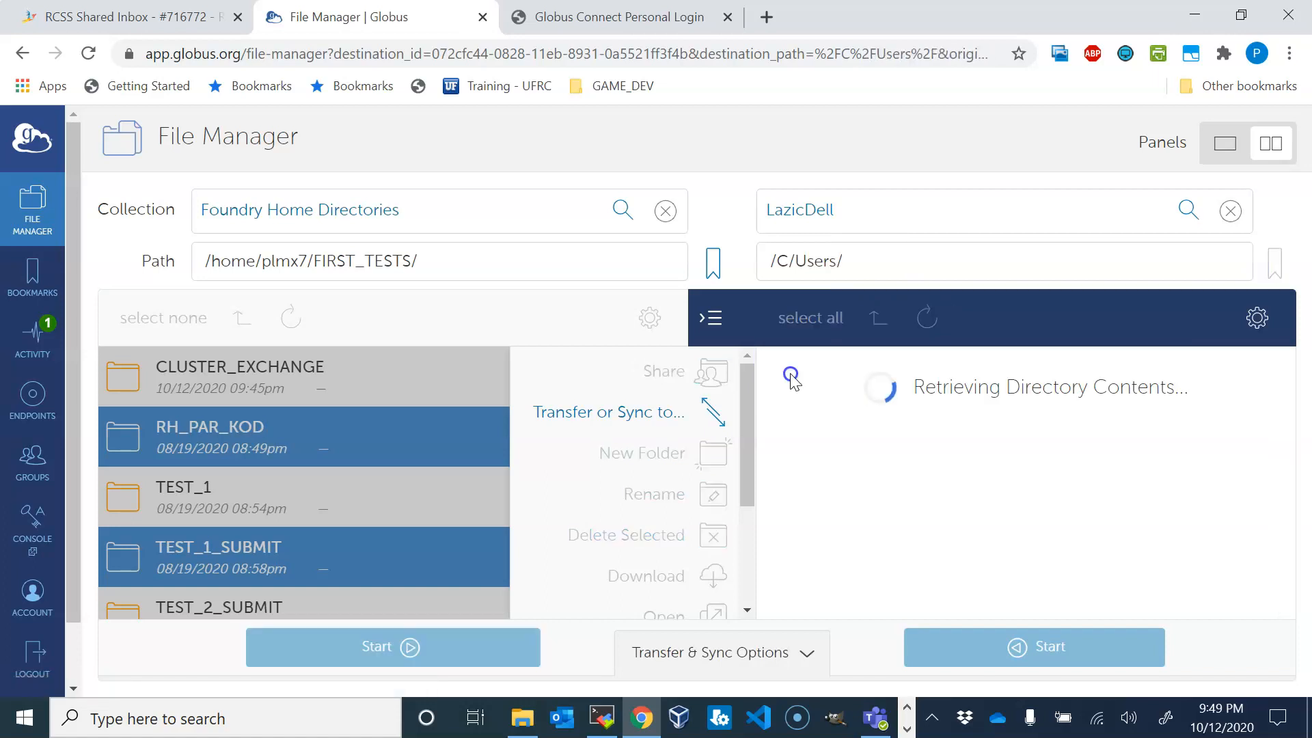
click(794, 379)
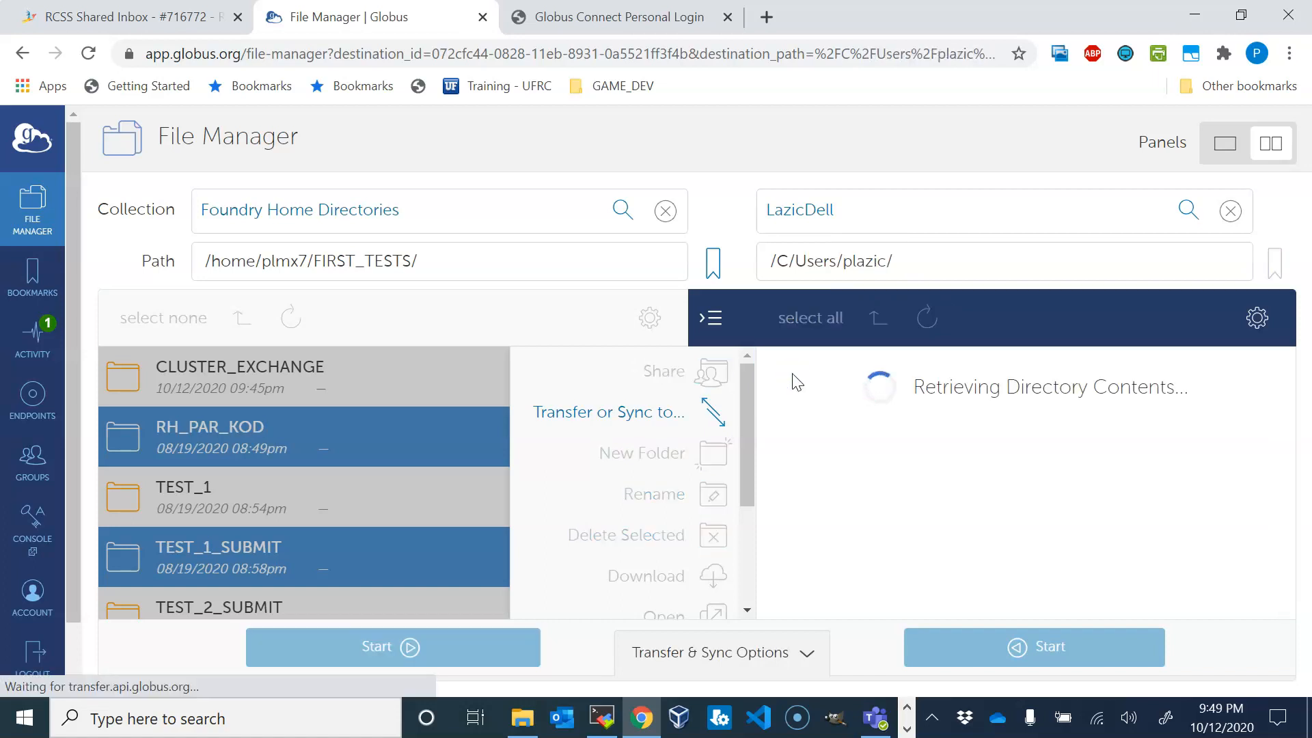
scroll(882, 434, down, 3)
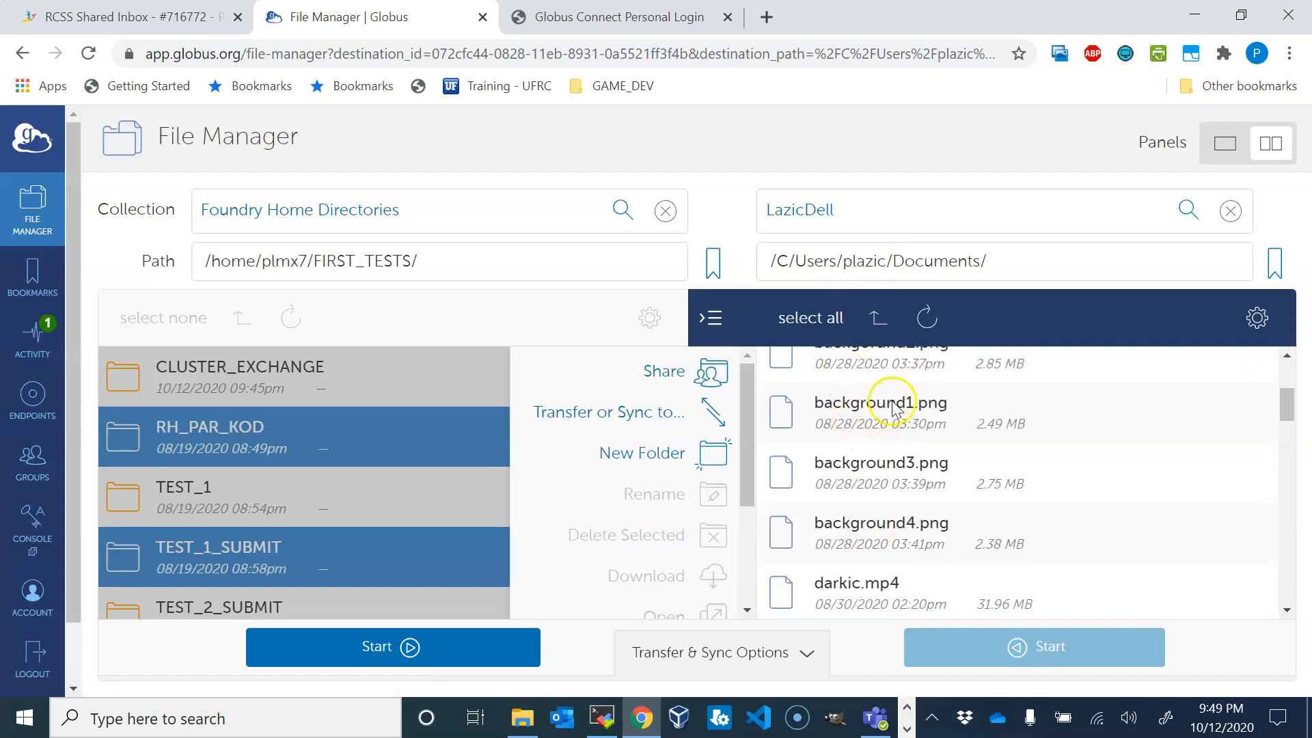
scroll(882, 453, down, 7)
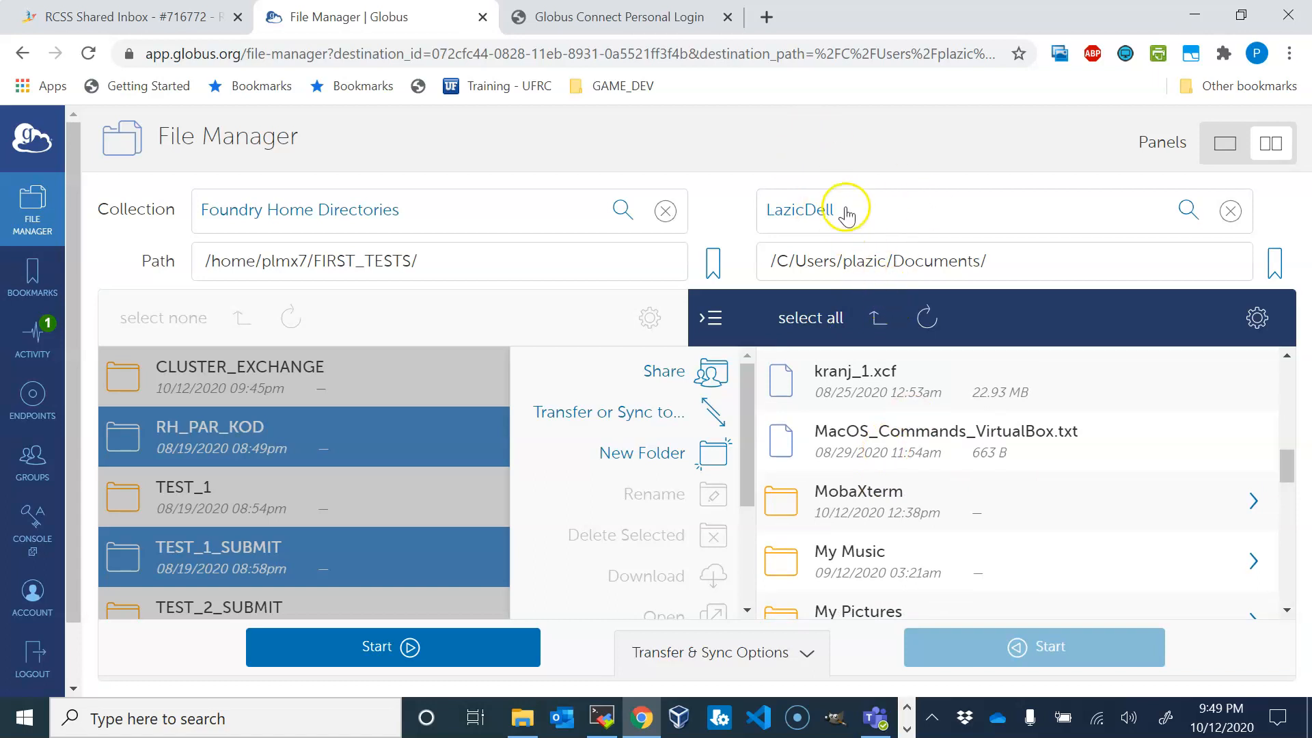
click(933, 717)
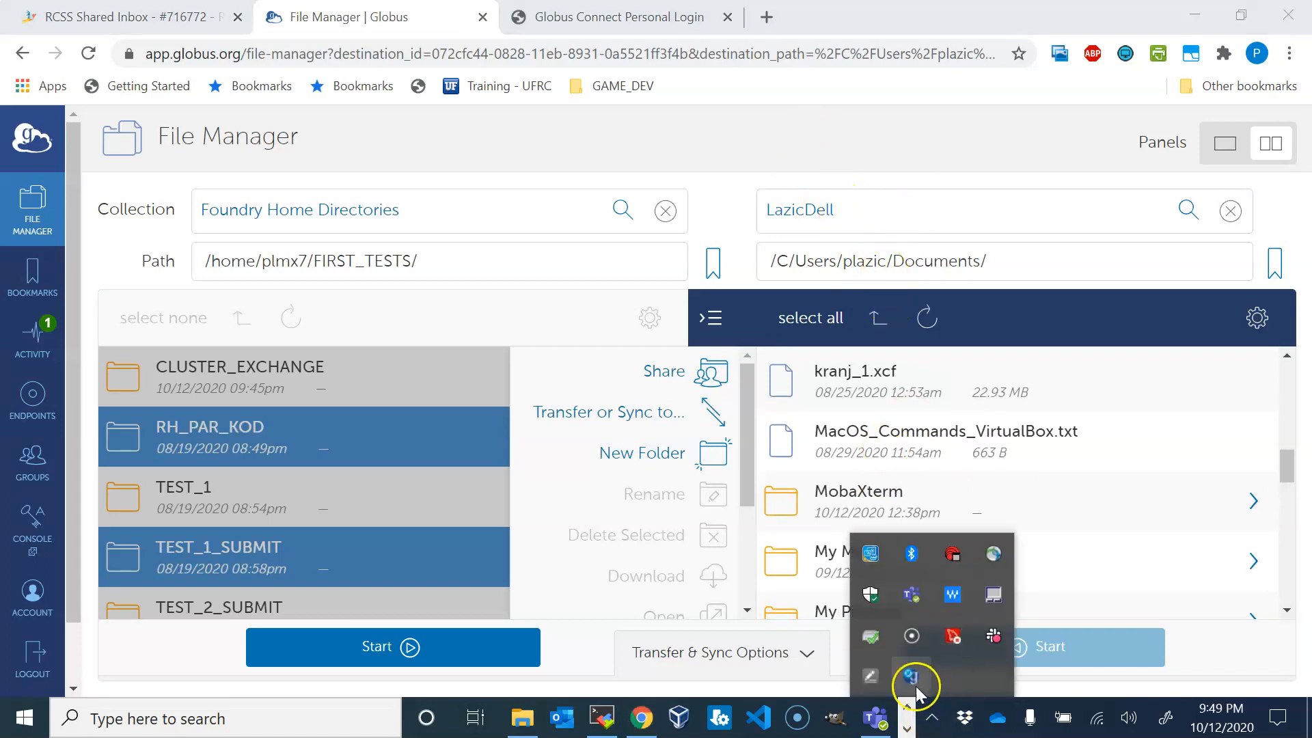
click(942, 728)
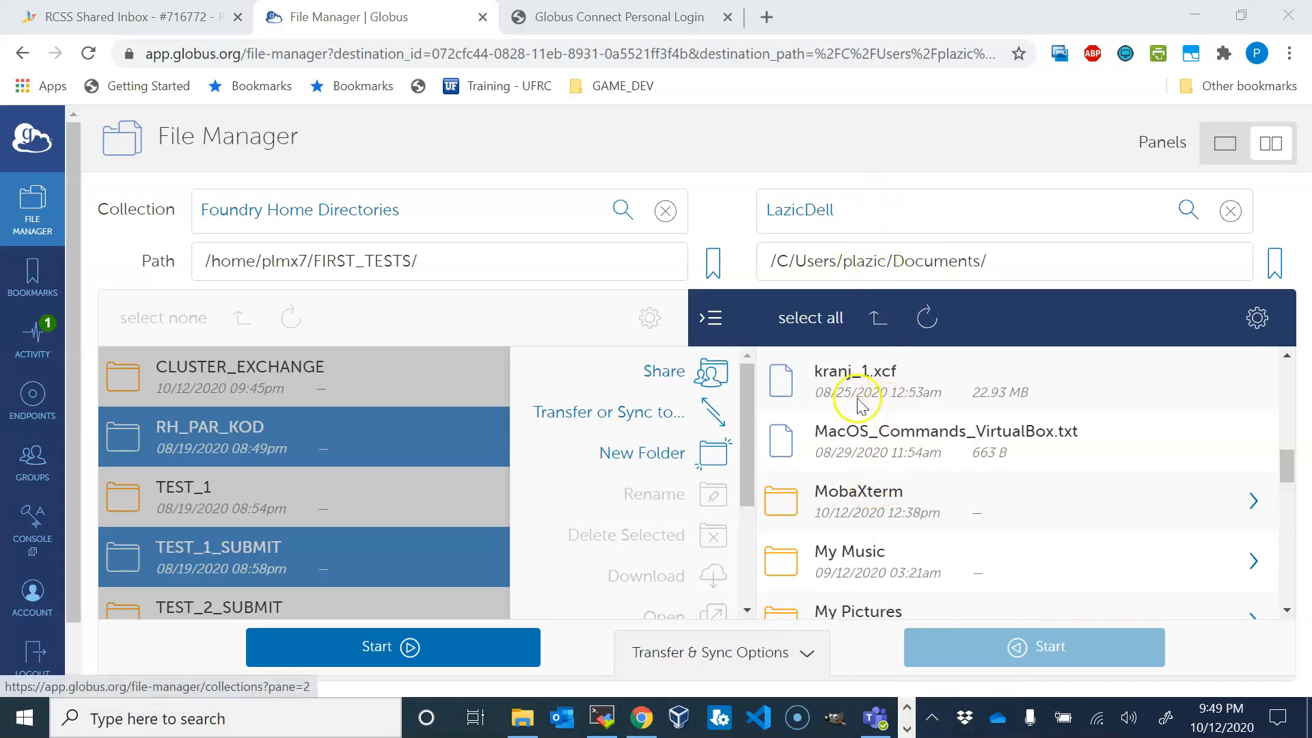
- Search the collections for forge and set Forge Directories as the second collection
click(859, 214)
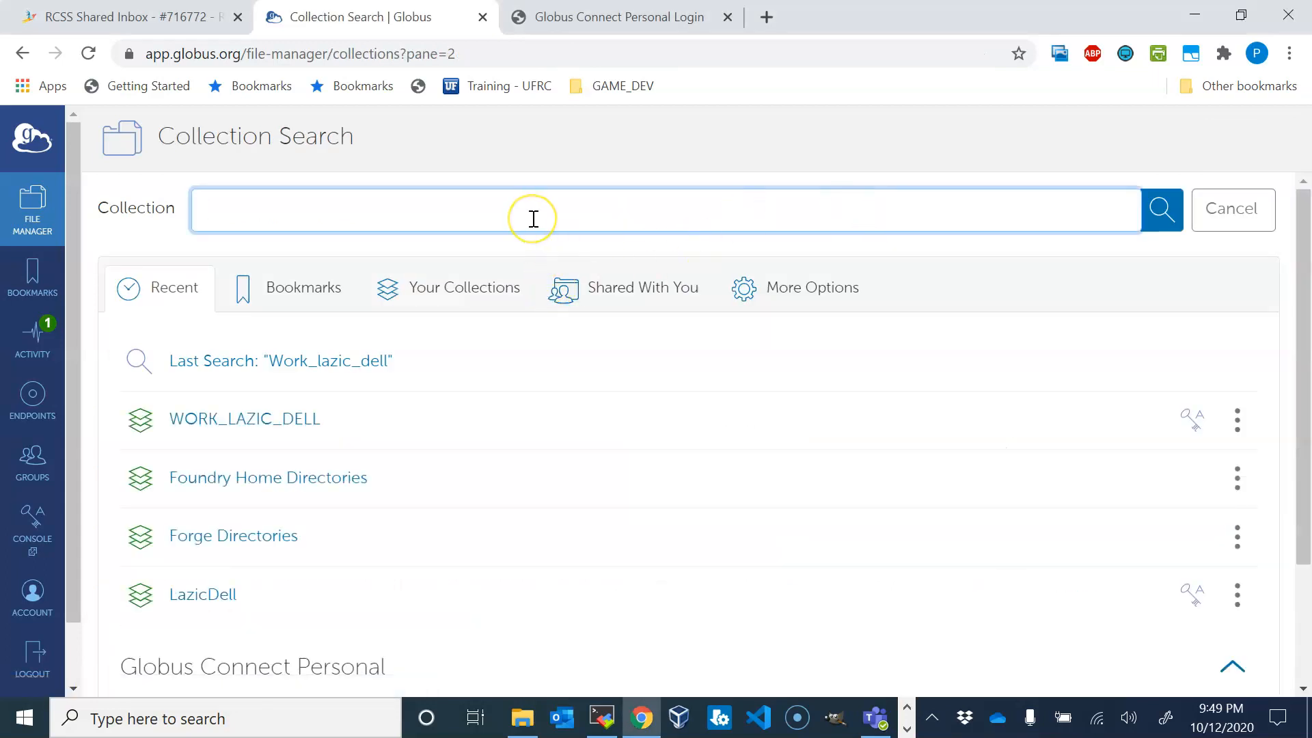
text(forge)
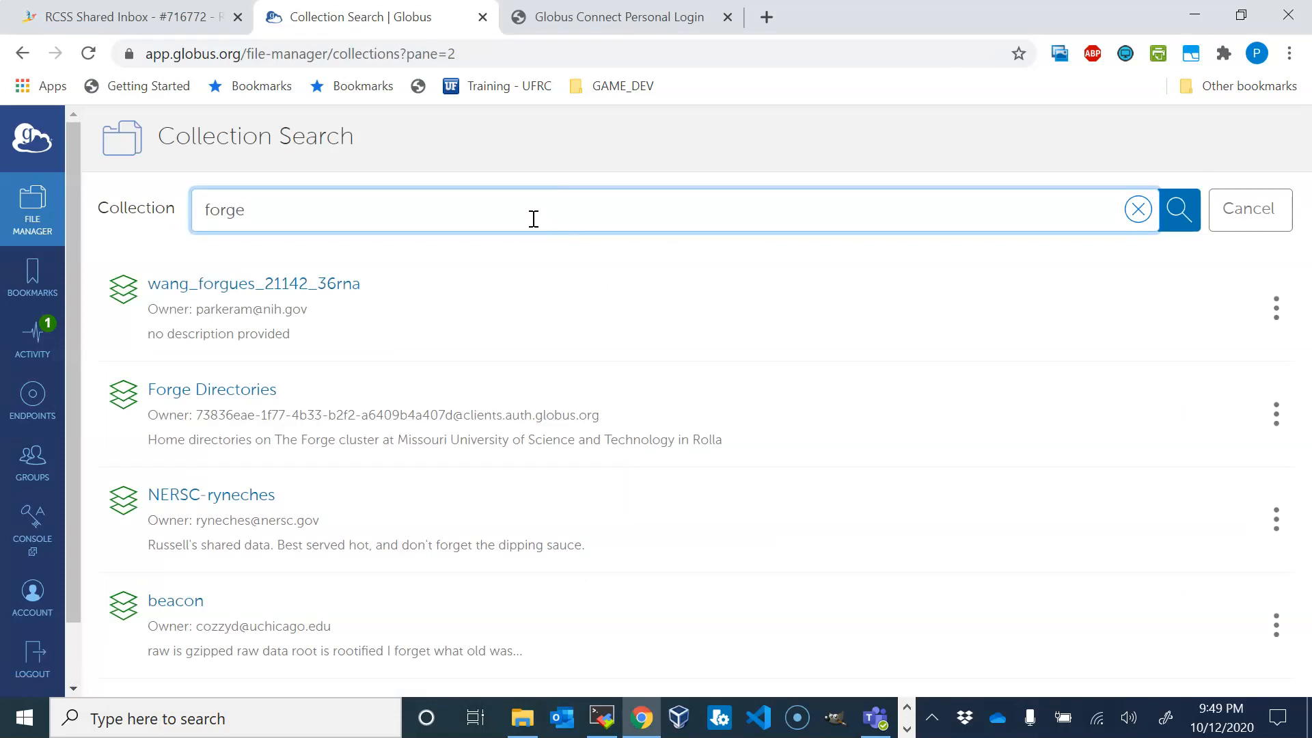
click(196, 396)
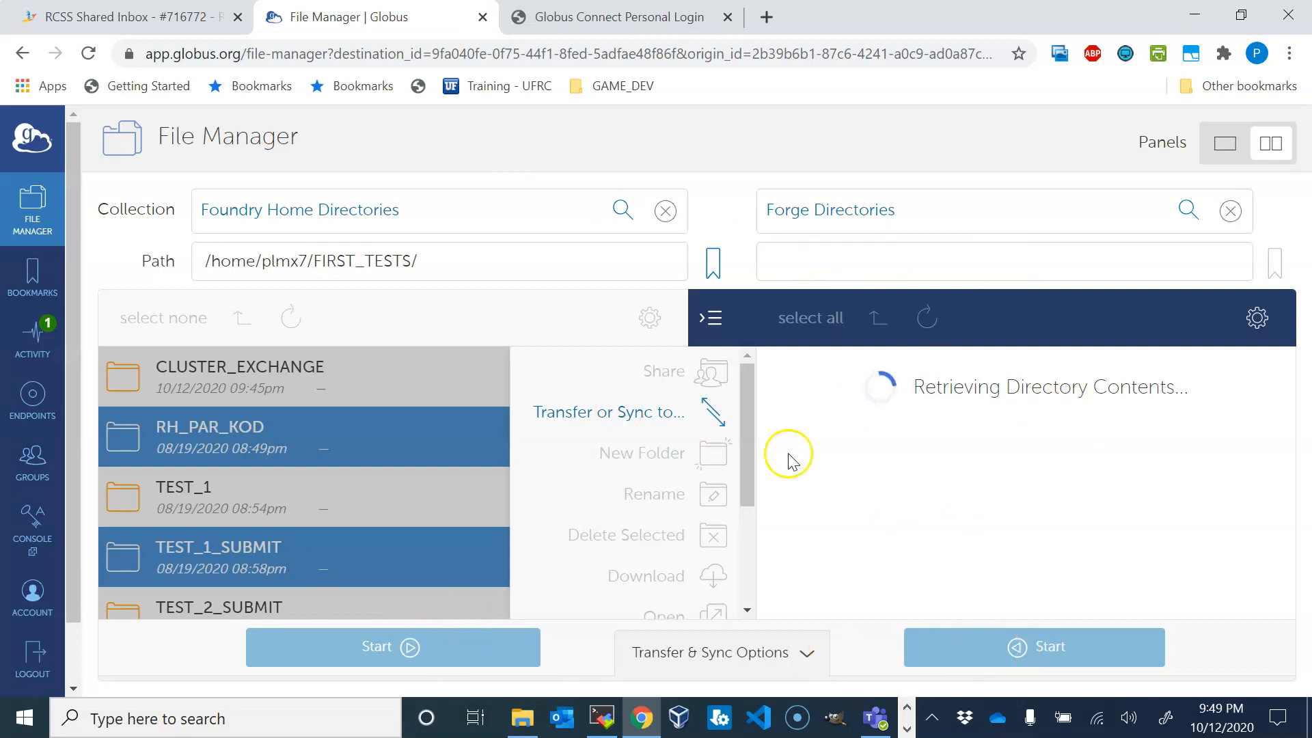
- Clear the selection of RH_PAR_KOD and TEST_1_SUBMIT in the Foundry FIRST_TESTS folder
click(313, 456)
click(310, 445)
click(301, 546)
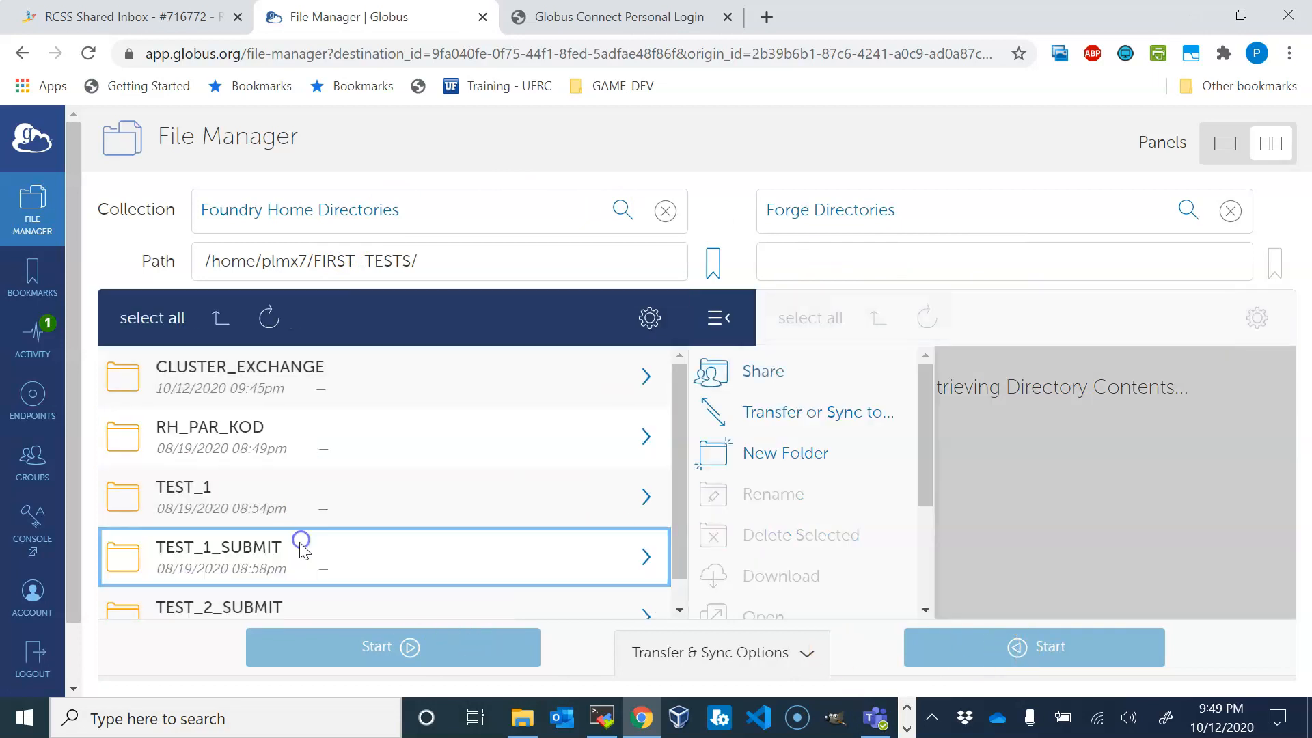
- Review the running transfer's progress bar in the recent activity, and go back to the file manager
click(41, 342)
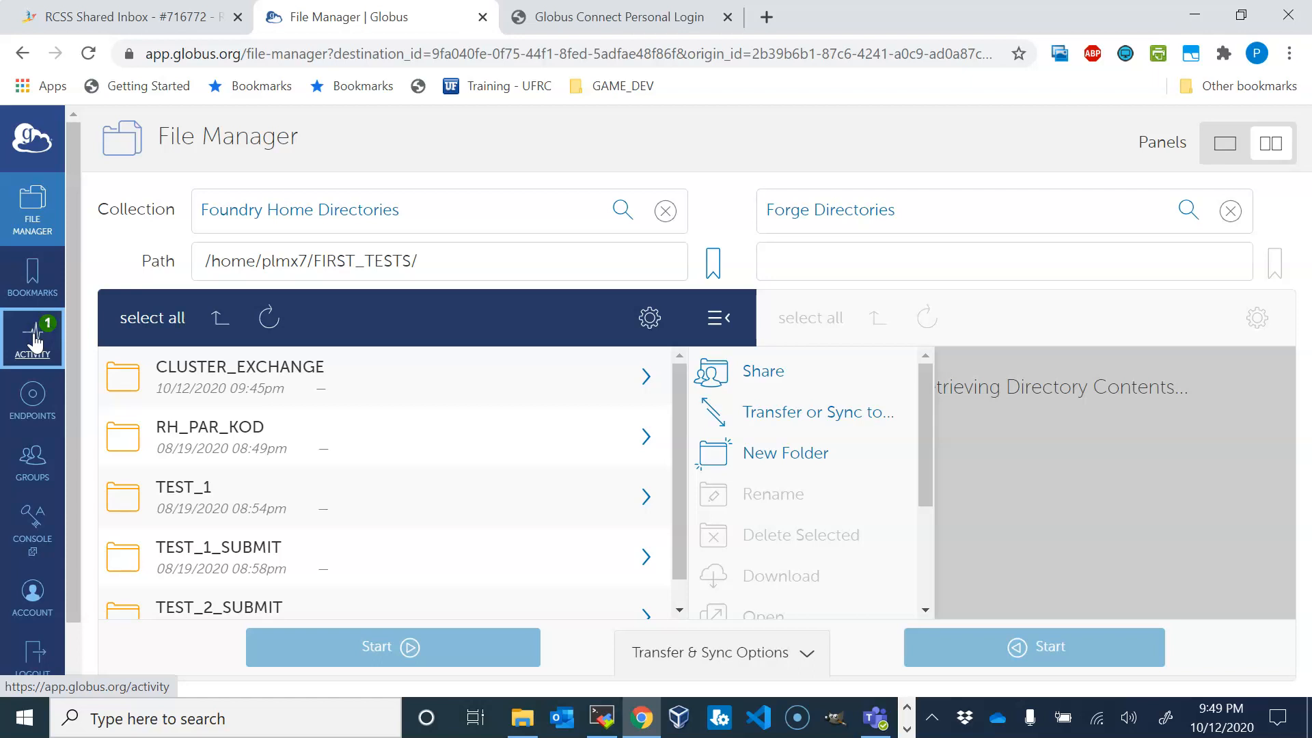
click(21, 347)
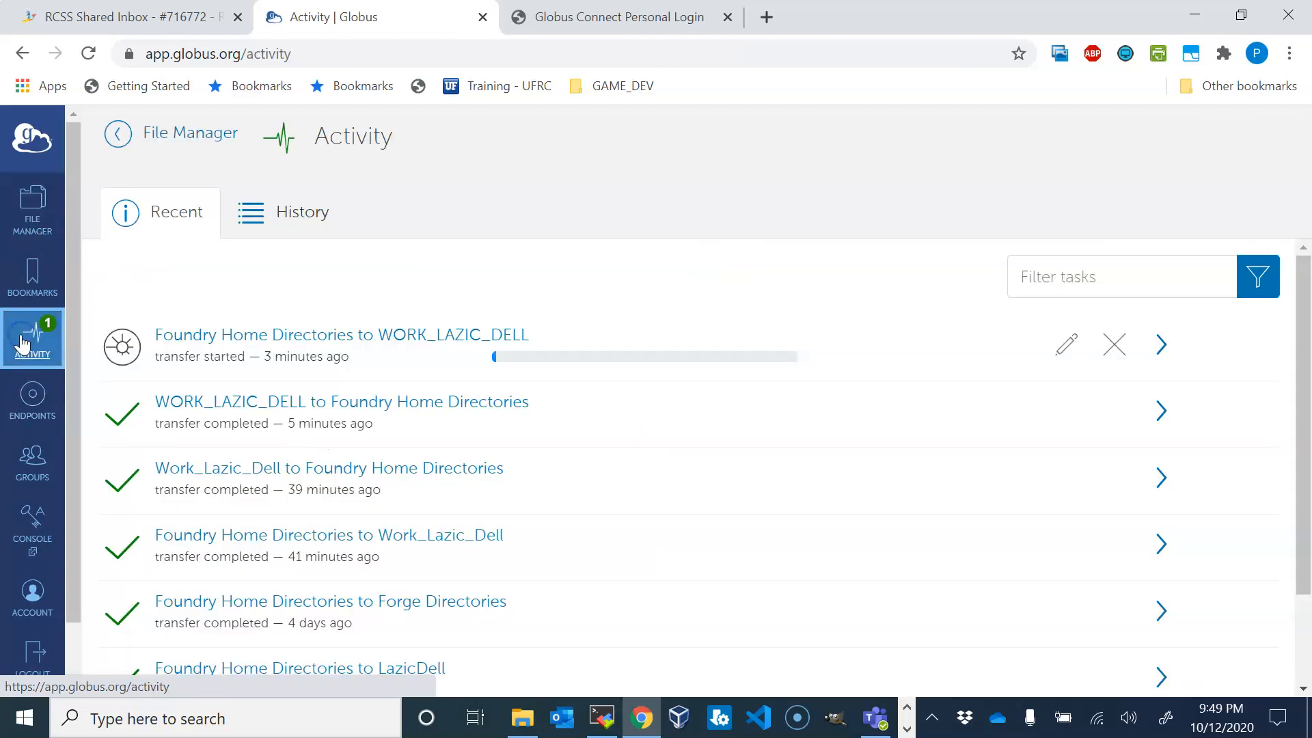
click(486, 361)
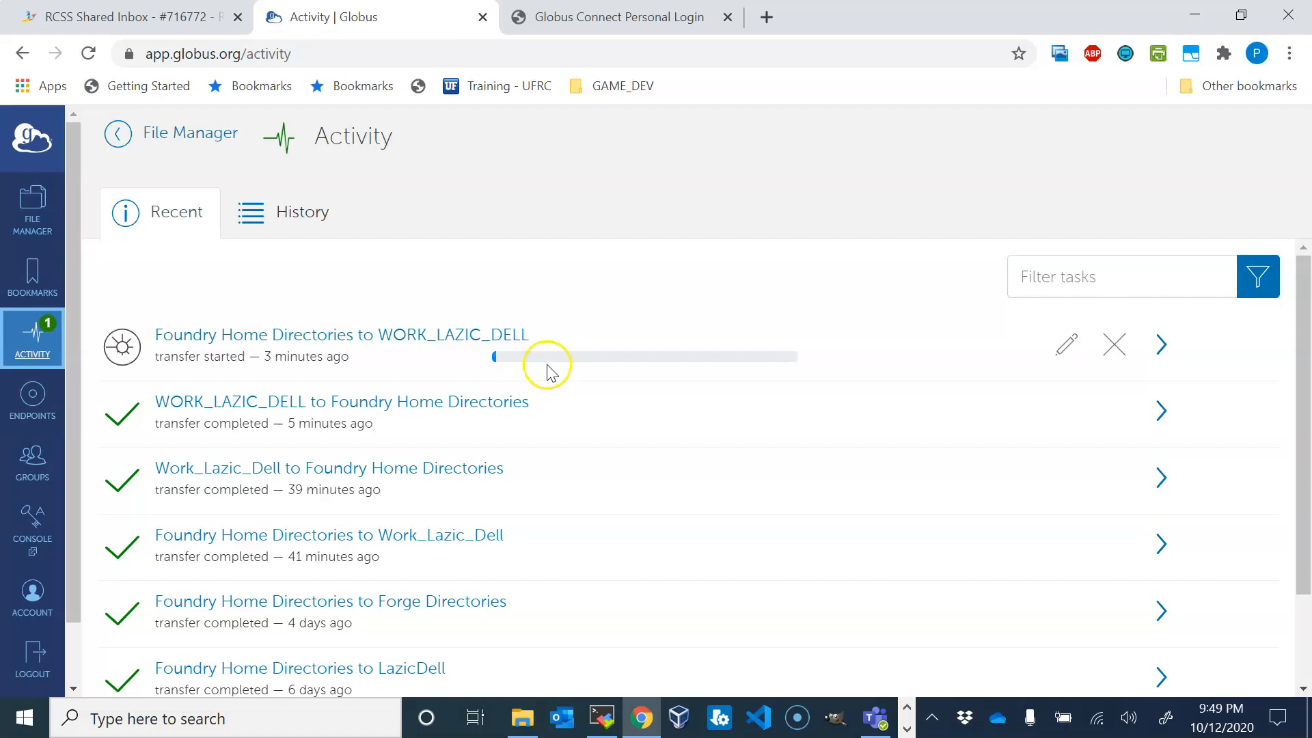
click(28, 218)
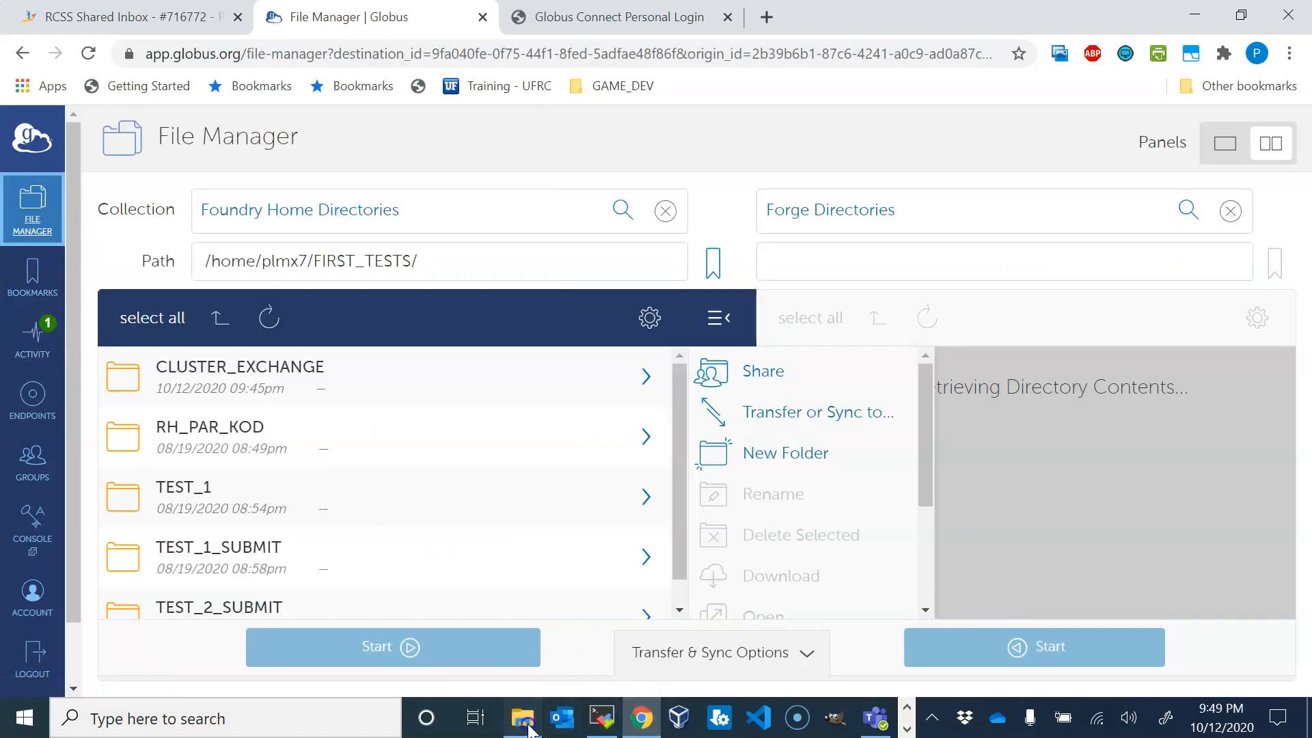
- Switch to File Explorer and check CLUSTER_EXCHANGE for the transferred RH_PAR_KOD and TEST_1_SUBMIT folders
click(530, 729)
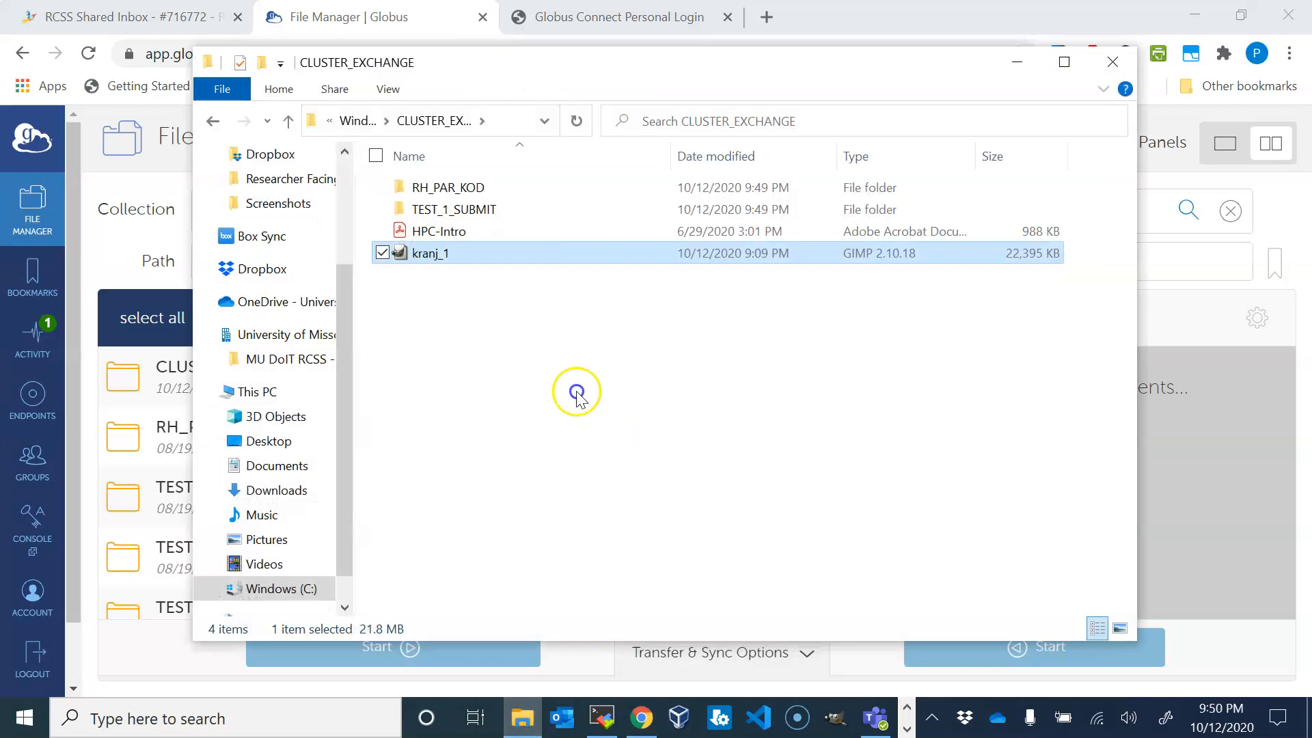
click(453, 187)
click(464, 210)
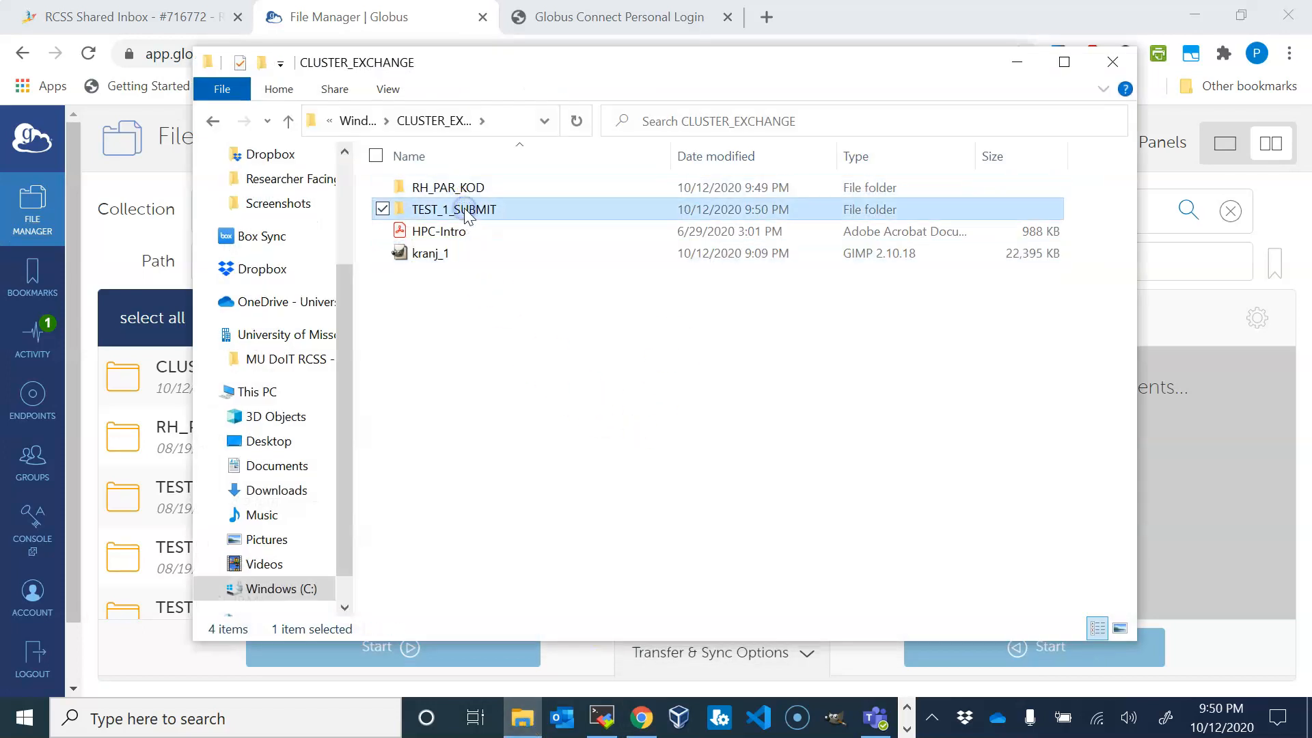
click(414, 211)
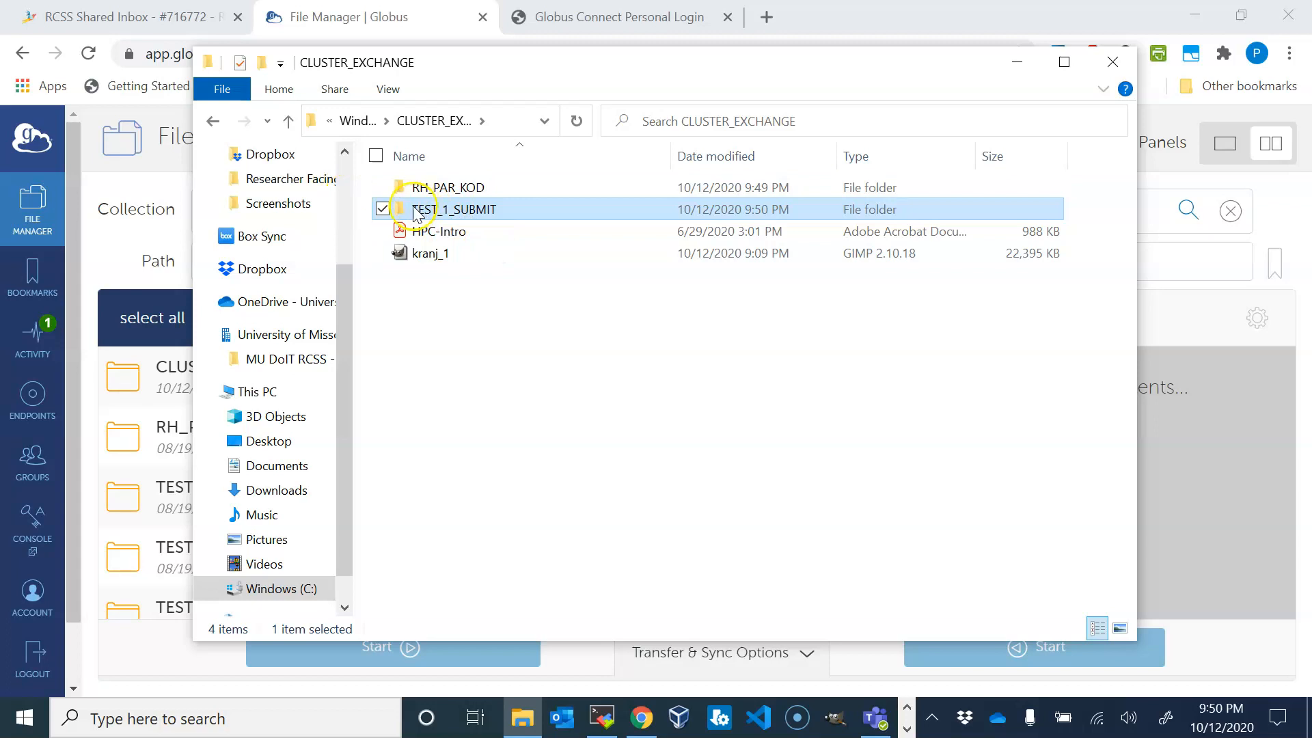
- Examine the files transferred into the TEST_1_SUBMIT folder and return to CLUSTER_EXCHANGE
double_click(460, 209)
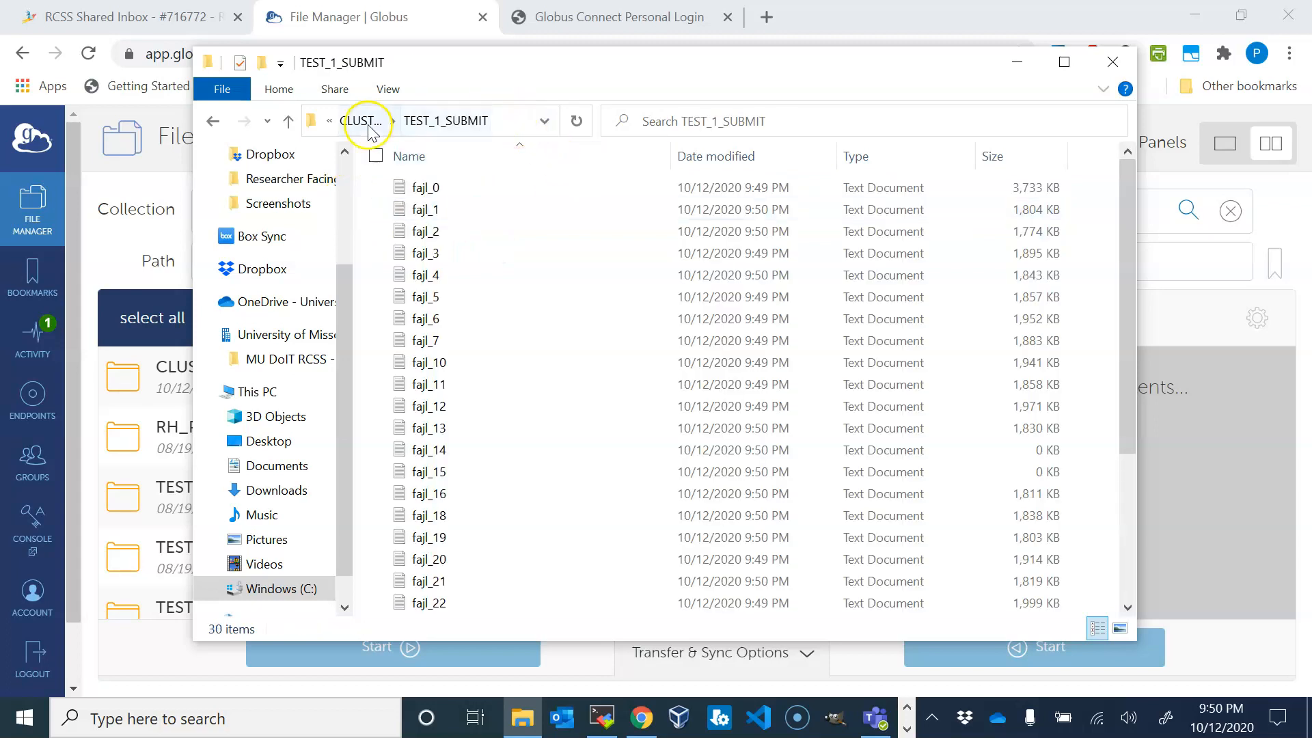
click(288, 121)
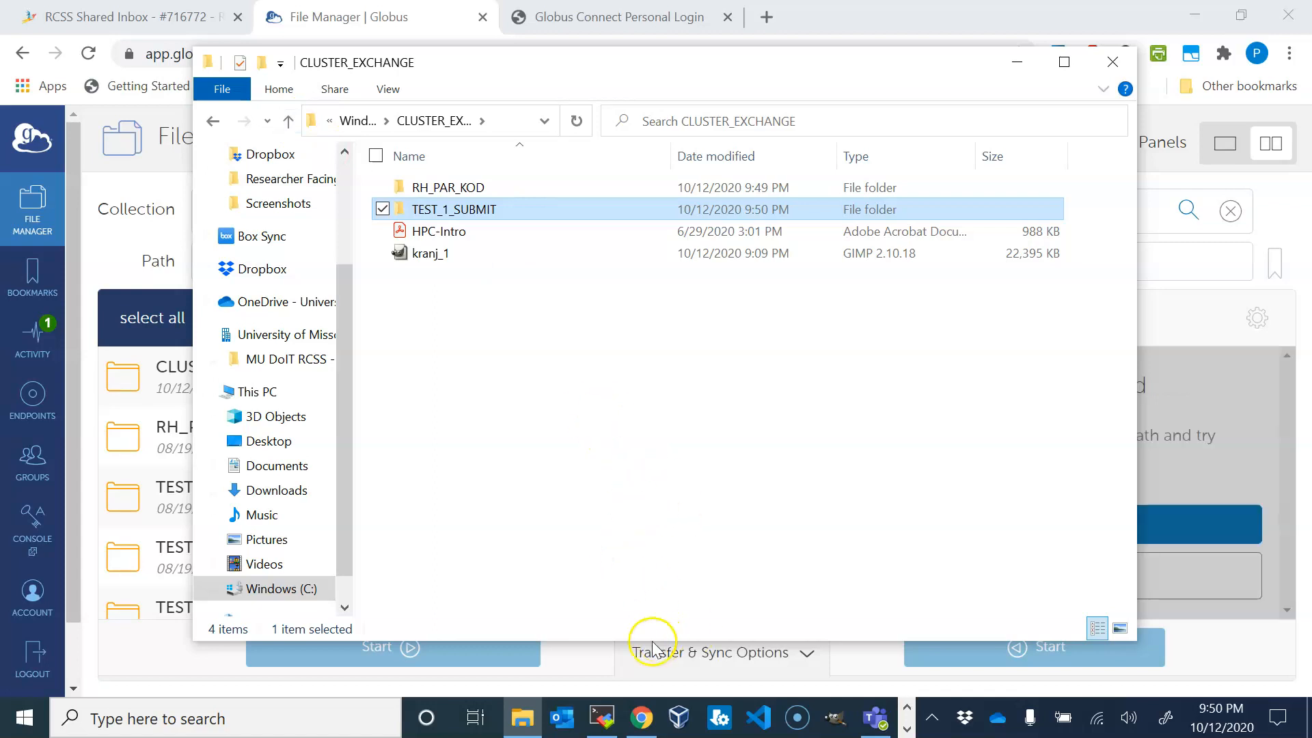
- Switch back to Globus in Chrome and check the progress of the running Foundry Home Directories transfer, returning to the file manager
click(641, 718)
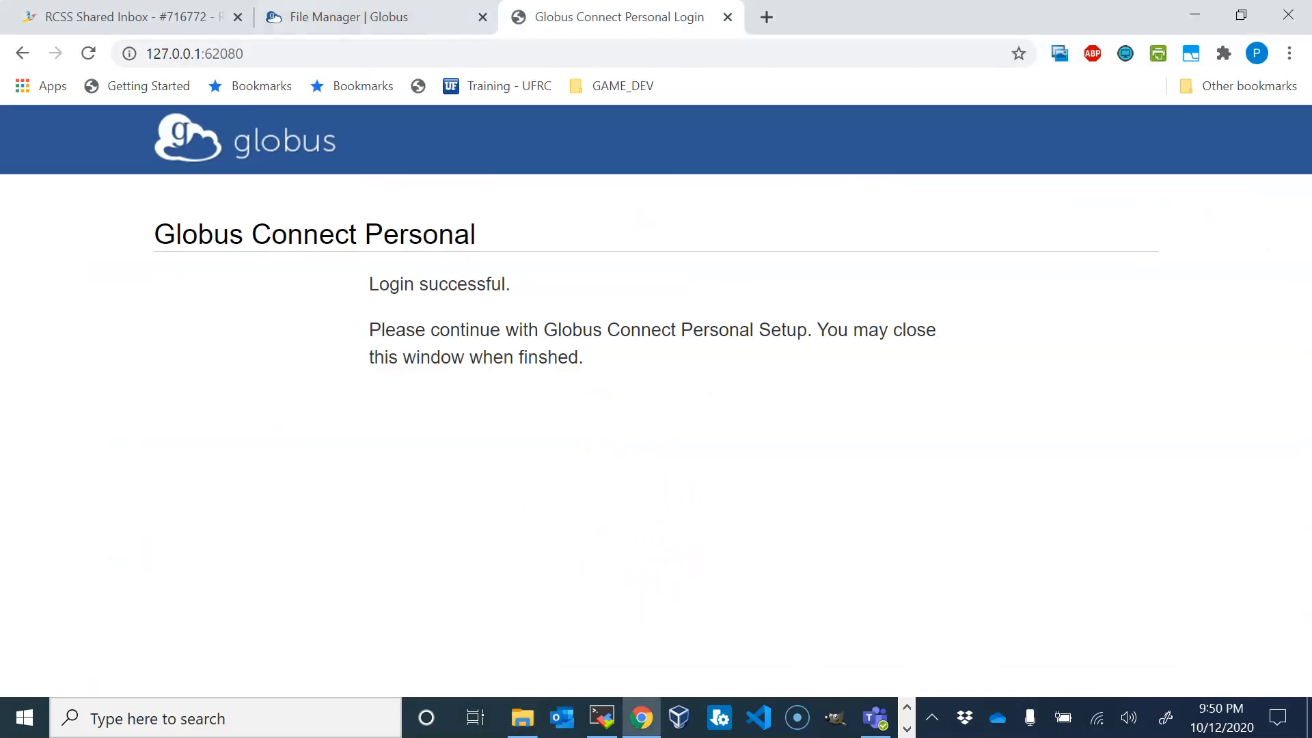
click(343, 25)
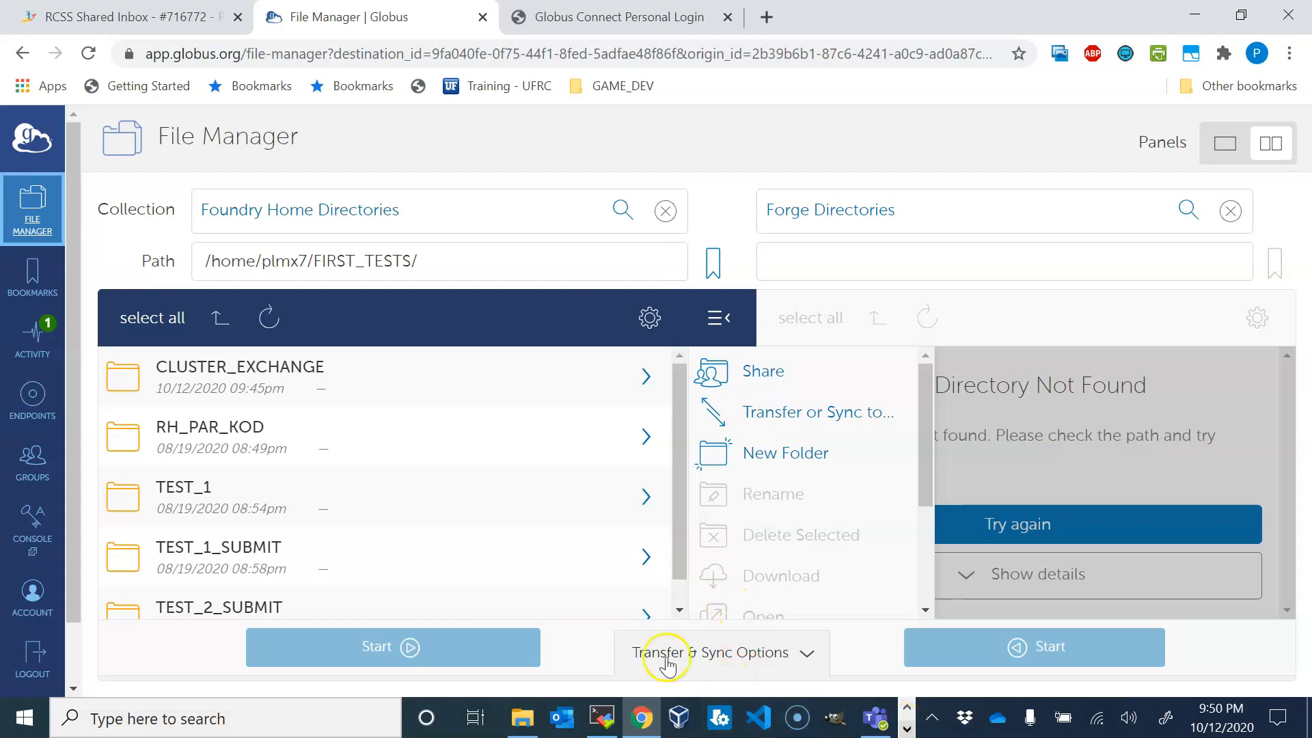
click(32, 335)
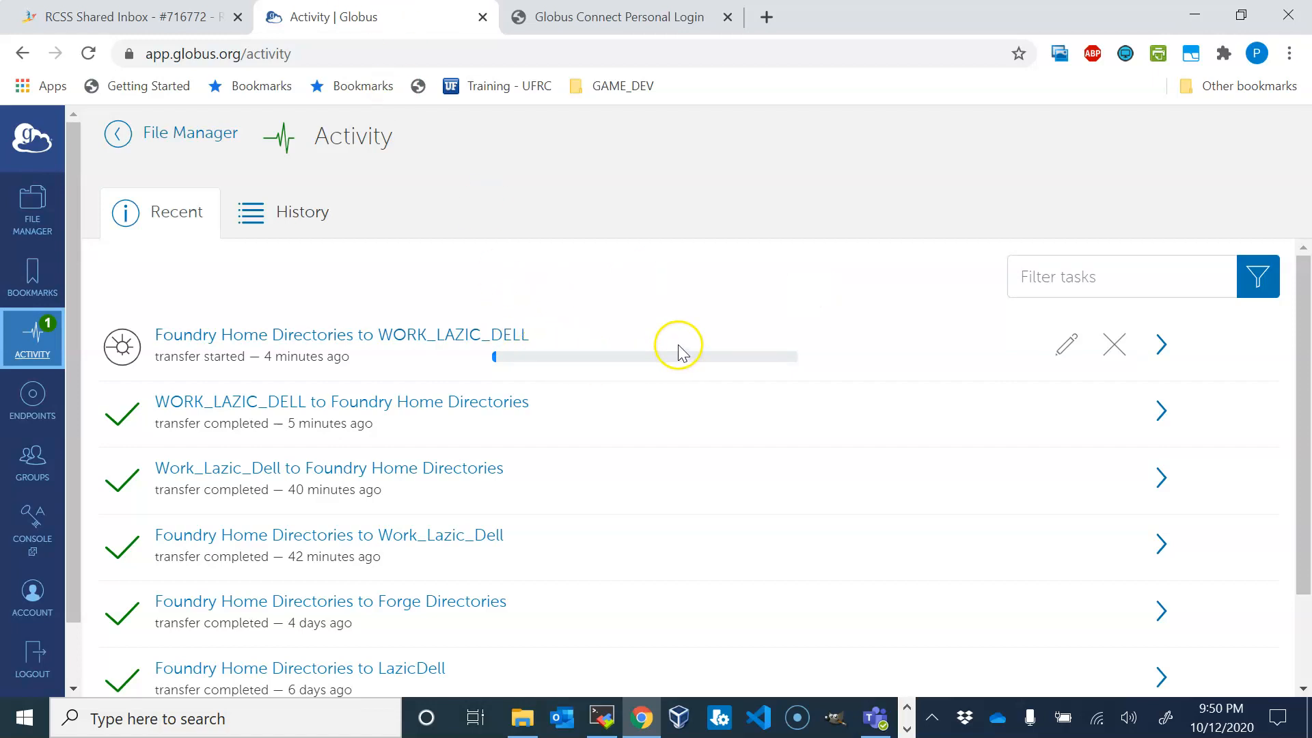
click(32, 220)
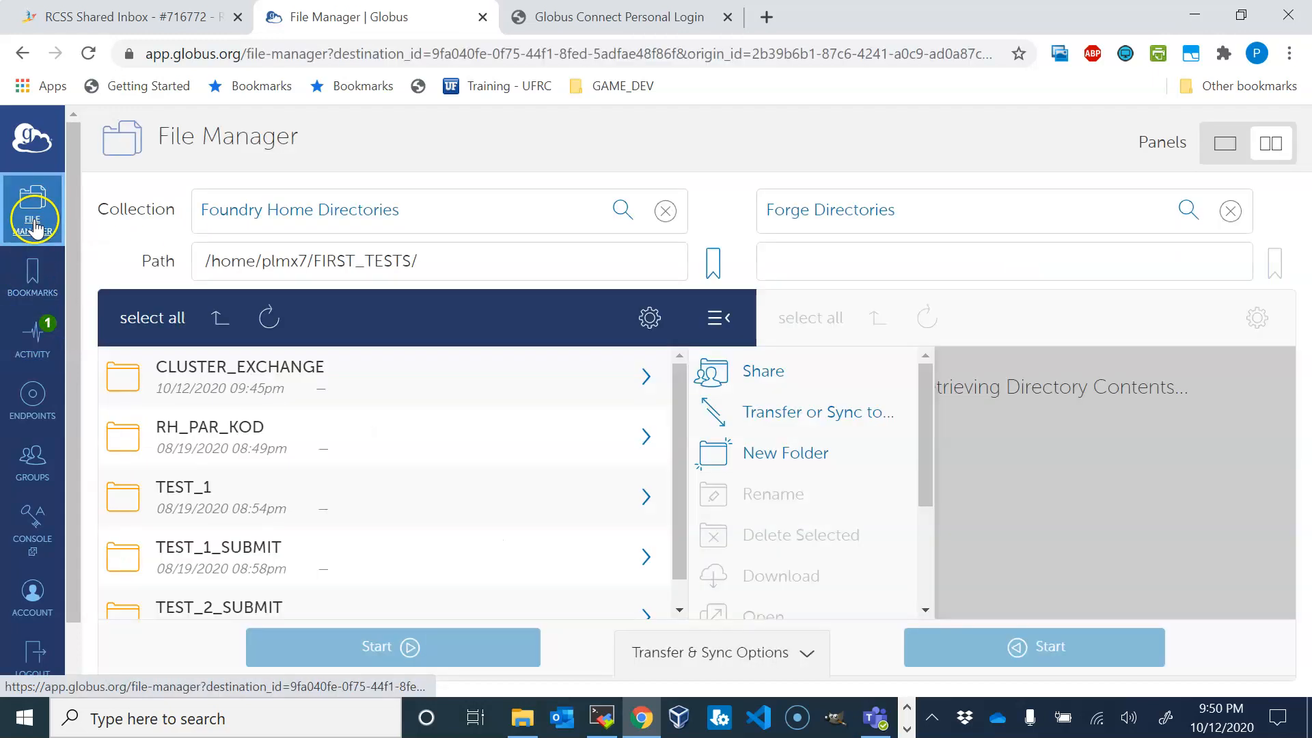